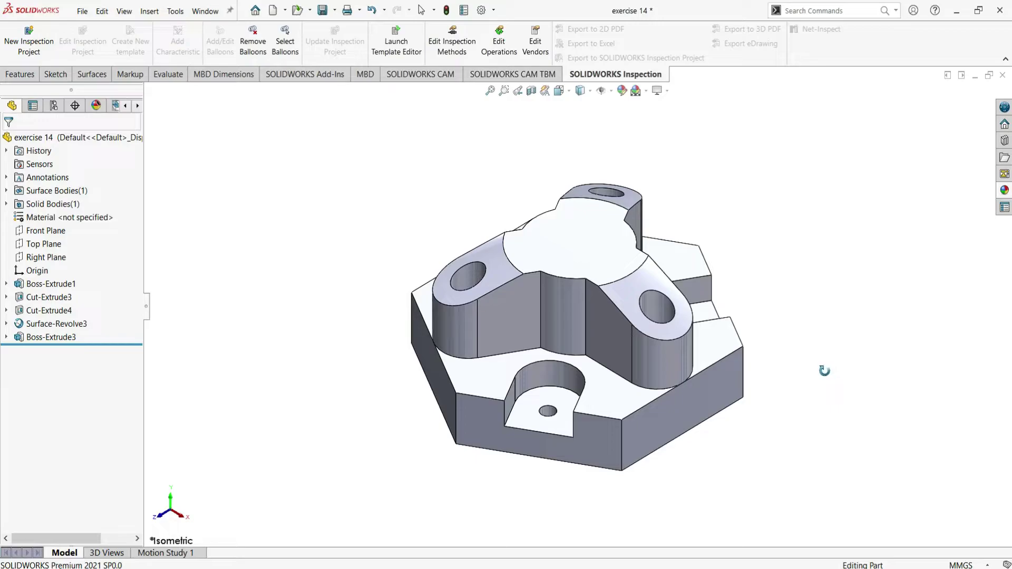
- Orbit the finished reference part to view it from above
mouse_move(824, 370)
middle_mouse_down()
mouse_move(797, 411)
mouse_move(827, 476)
mouse_move(813, 420)
mouse_move(767, 406)
mouse_move(739, 431)
mouse_move(734, 492)
mouse_move(741, 485)
mouse_move(794, 538)
mouse_move(858, 512)
mouse_move(799, 404)
mouse_move(748, 391)
mouse_move(700, 409)
mouse_move(698, 448)
middle_mouse_up()
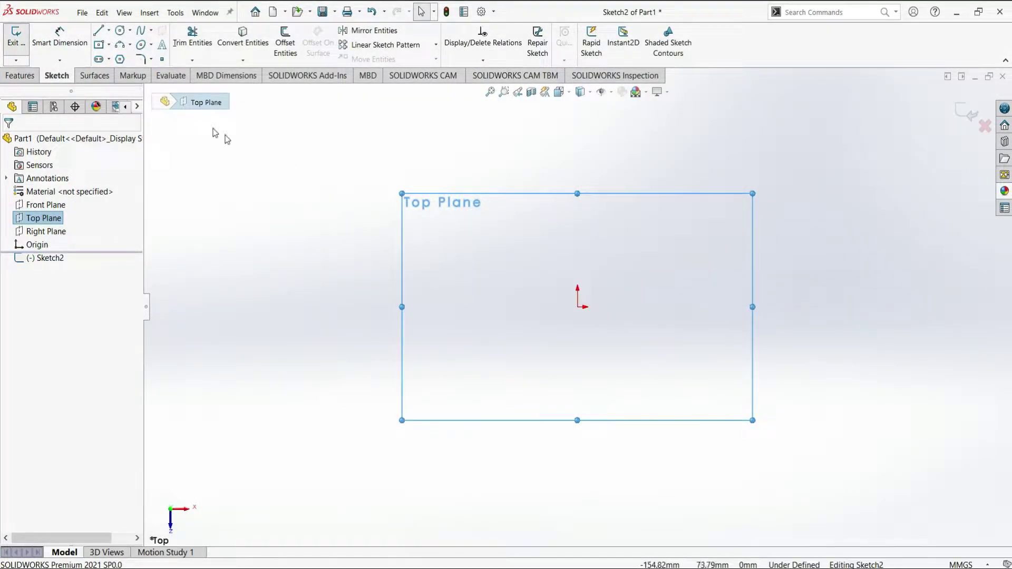
- Sketch a six-sided polygon centred on the sketch origin
left_click(120, 59)
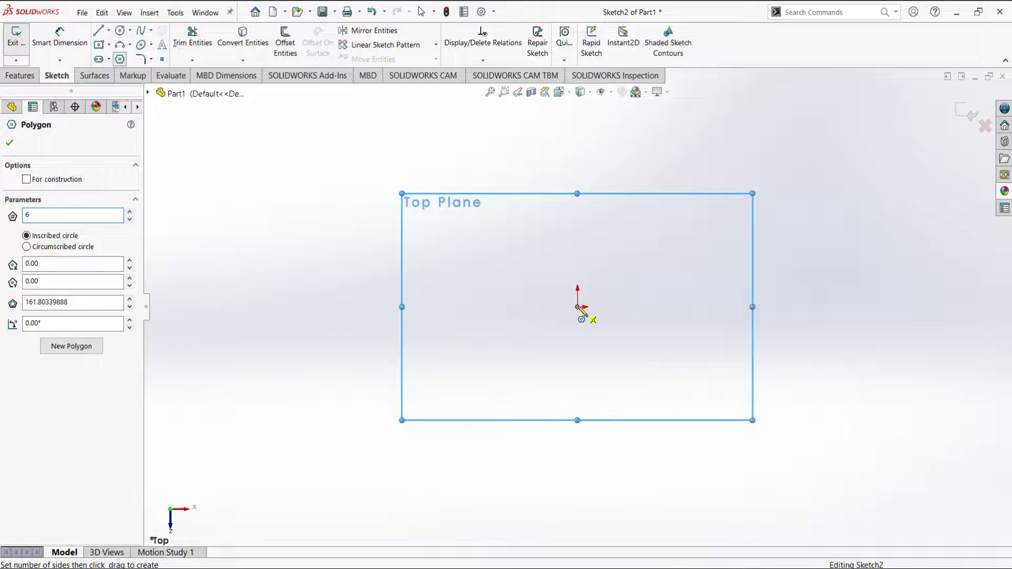
left_click_drag(577, 307, 580, 251)
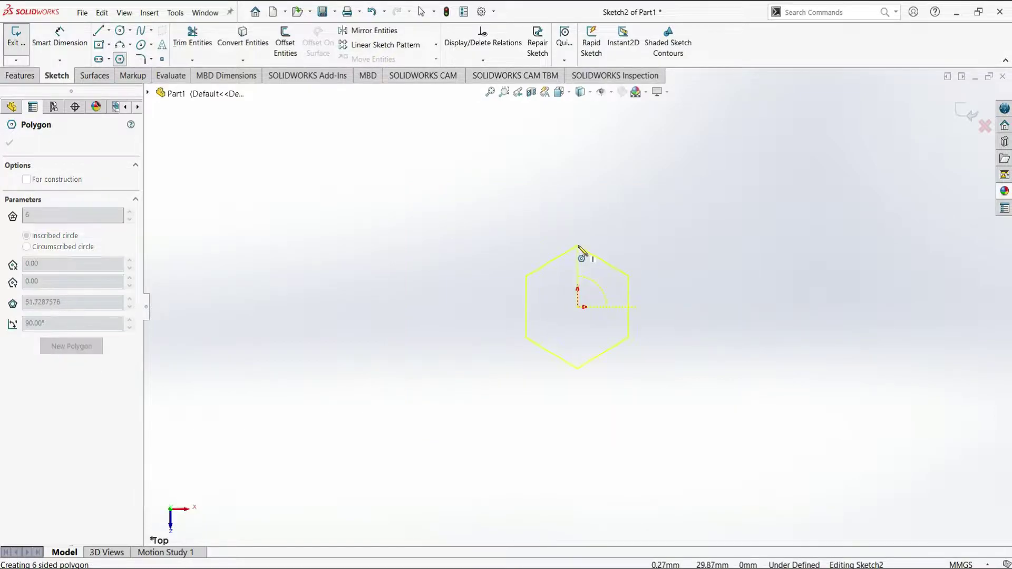
left_click(578, 246)
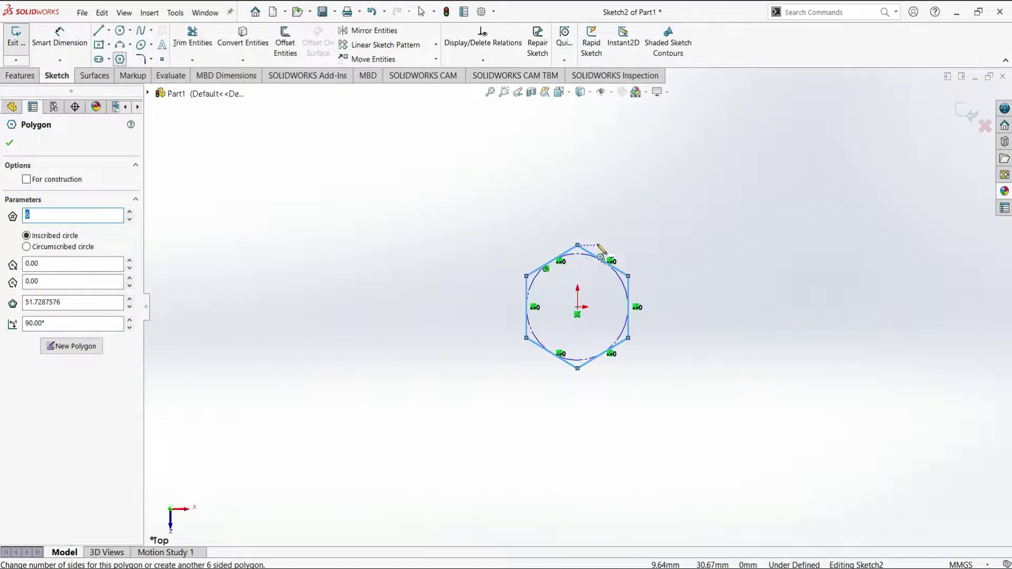
right_click(639, 253)
left_click(641, 253)
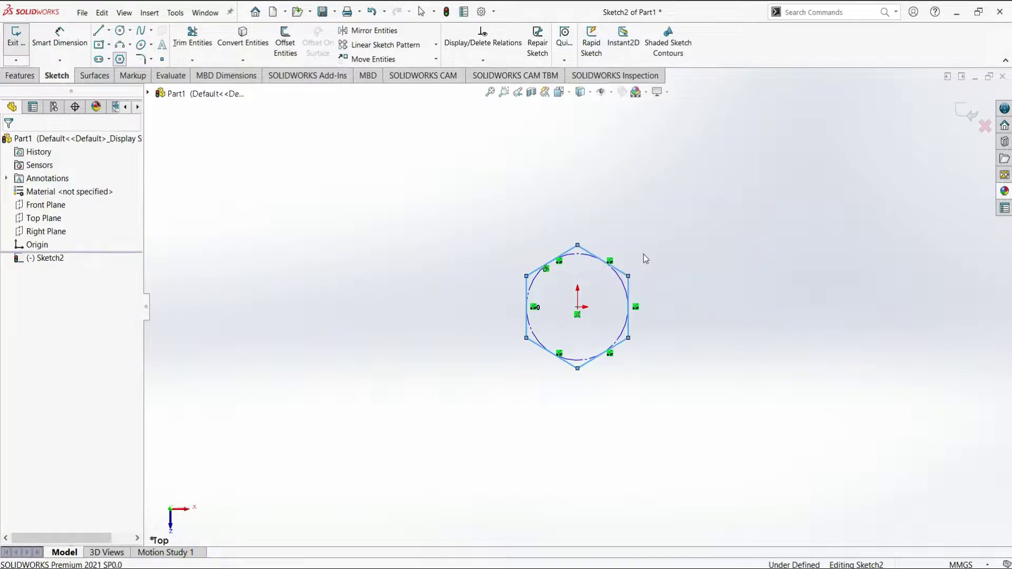
- Dimension the hexagon 100 across its flats
left_click(58, 50)
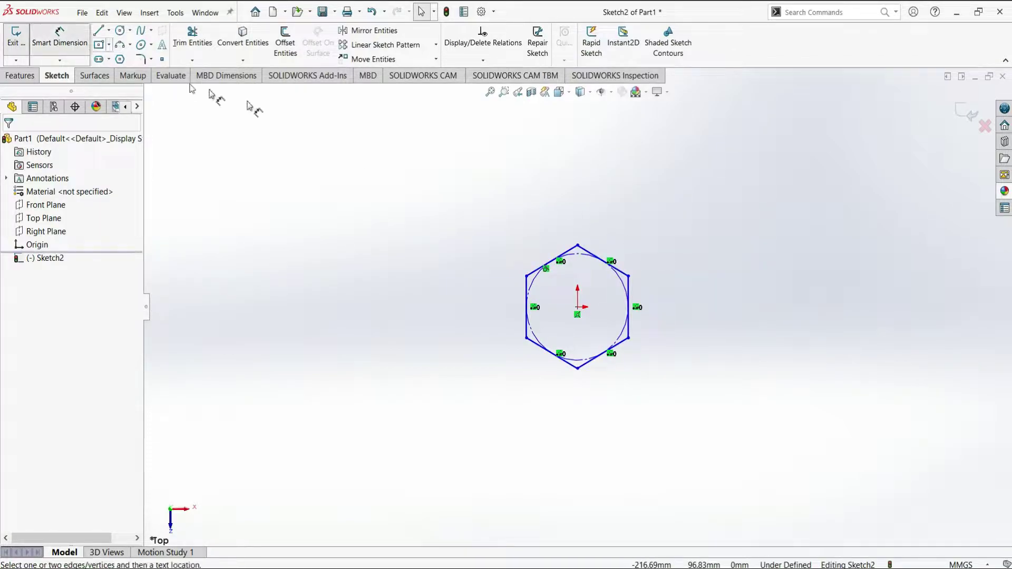
left_click(532, 340)
left_click(627, 338)
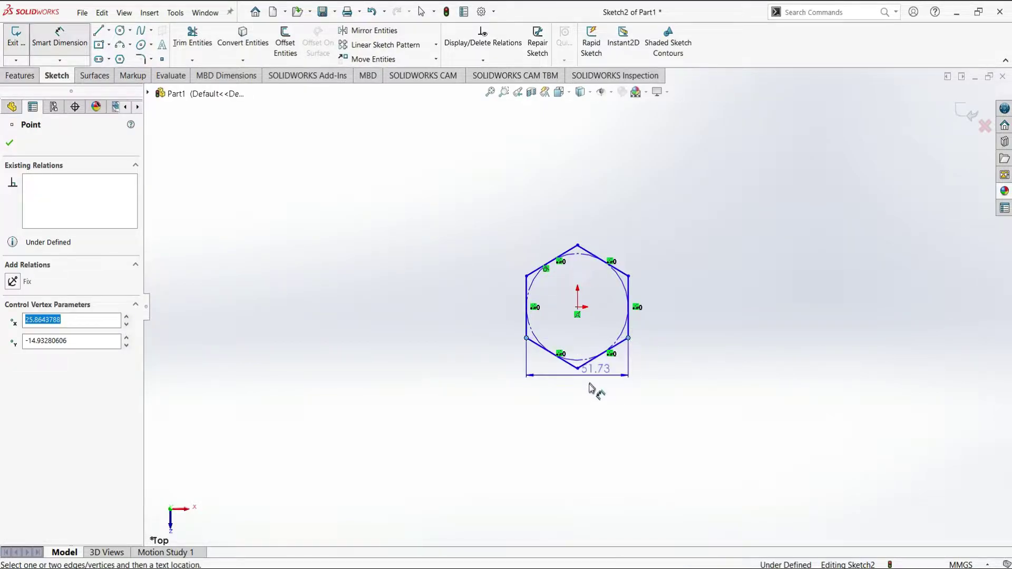
left_click(584, 399)
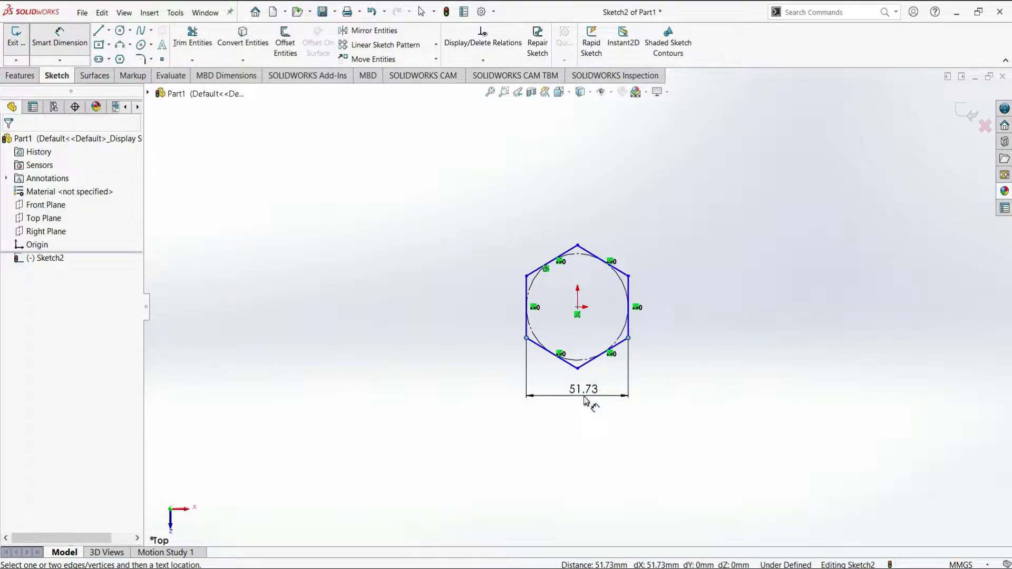
left_click(583, 399)
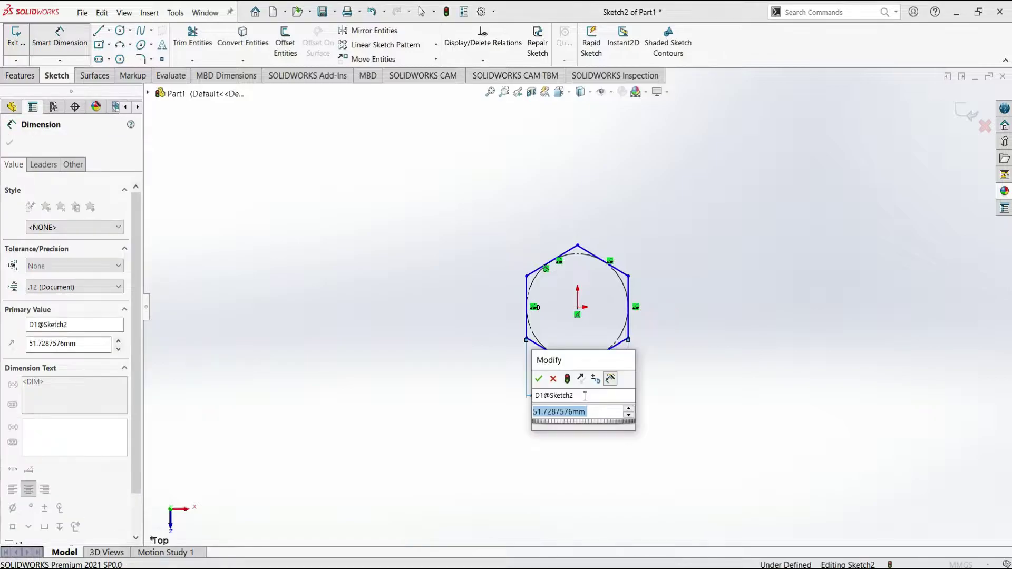
type("100")
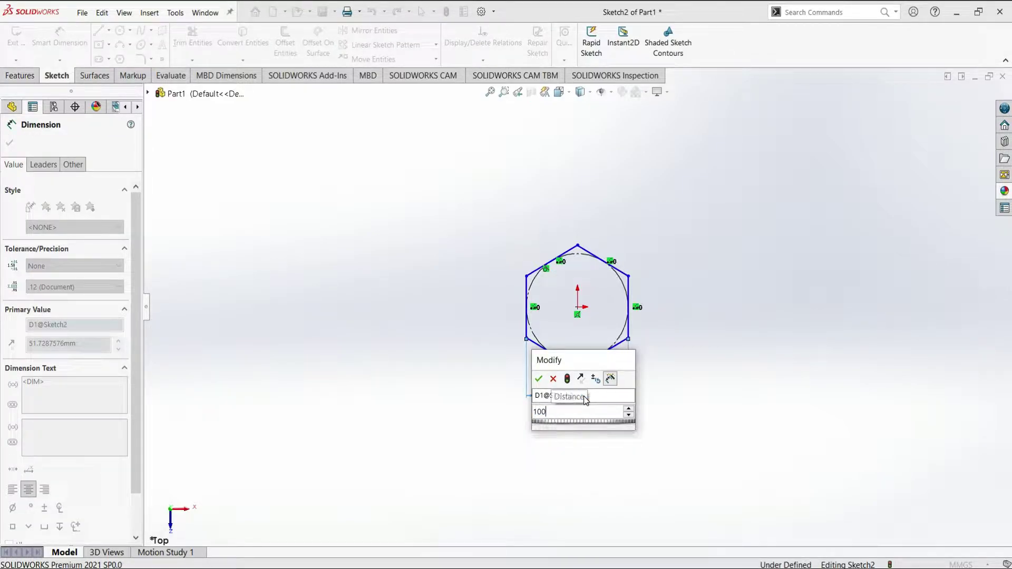
key("Return")
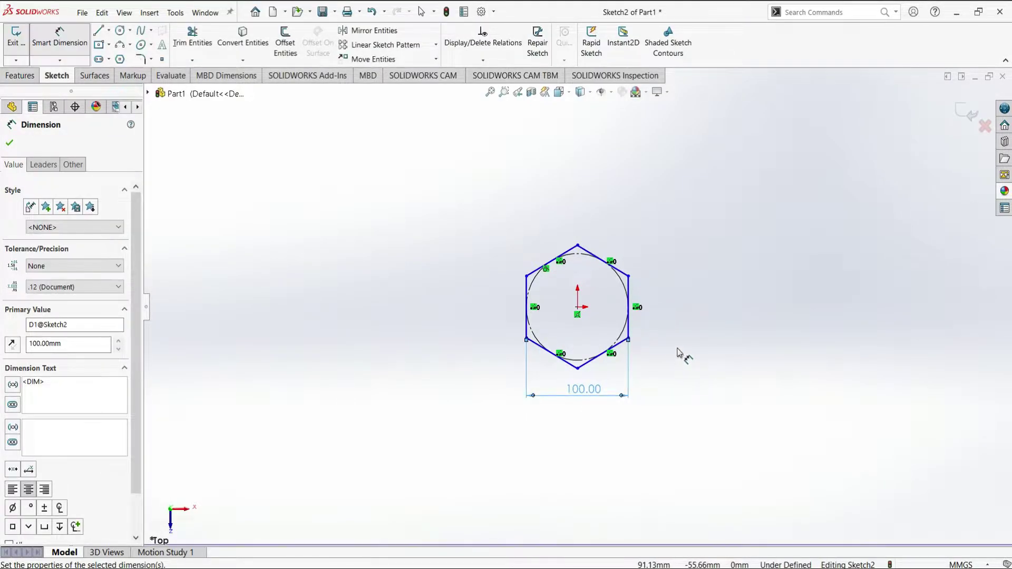
key("Escape")
- Add a Vertical relation between the hexagon's top corner and the centre point
scroll(621, 214, "down", 1)
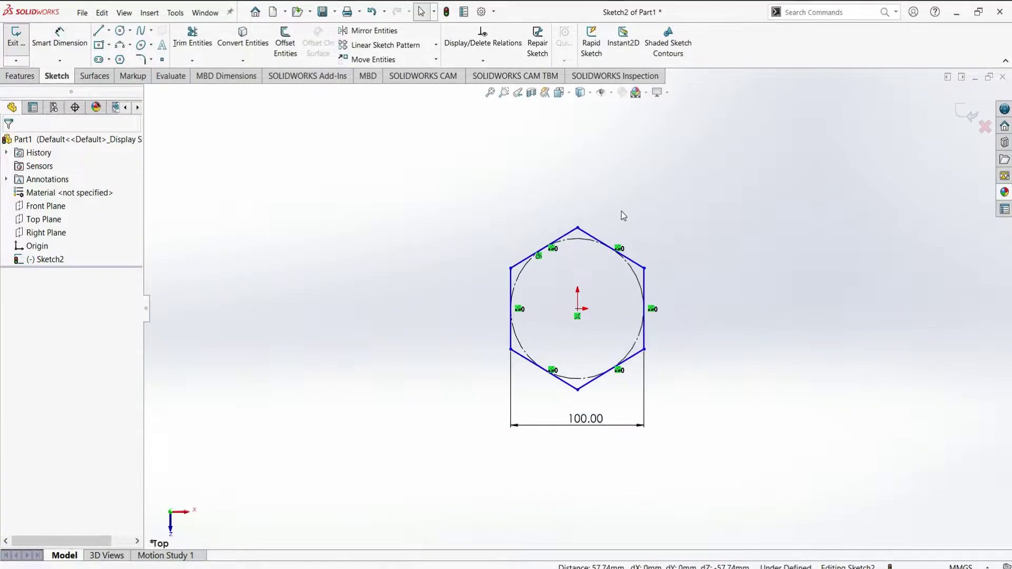
left_click(577, 228)
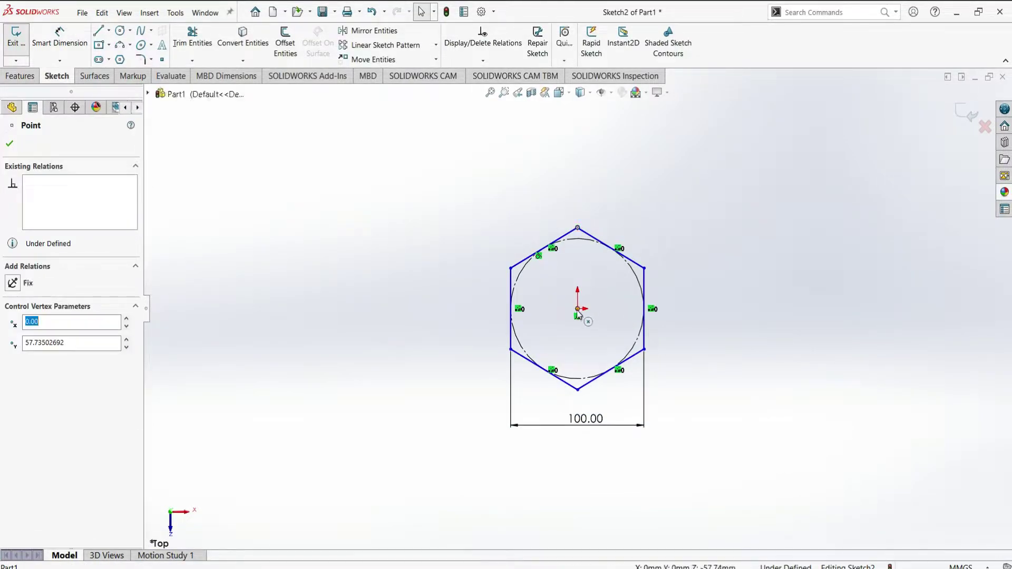
left_click(578, 308, "ctrl")
left_click(622, 263)
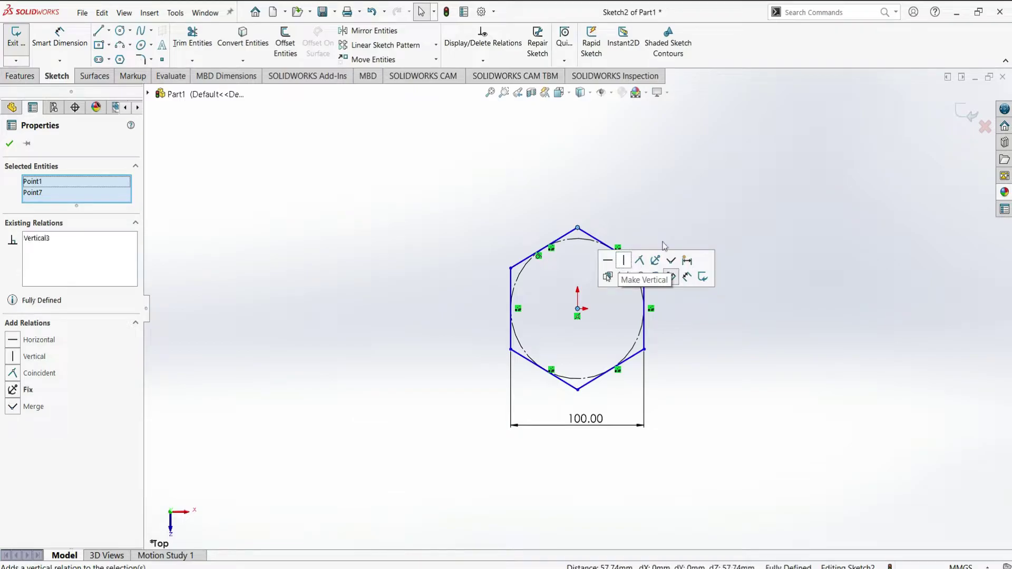
left_click(11, 144)
- Extrude the hexagon sketch Blind to 20 mm depth, creating Boss-Extrude1
left_click(21, 78)
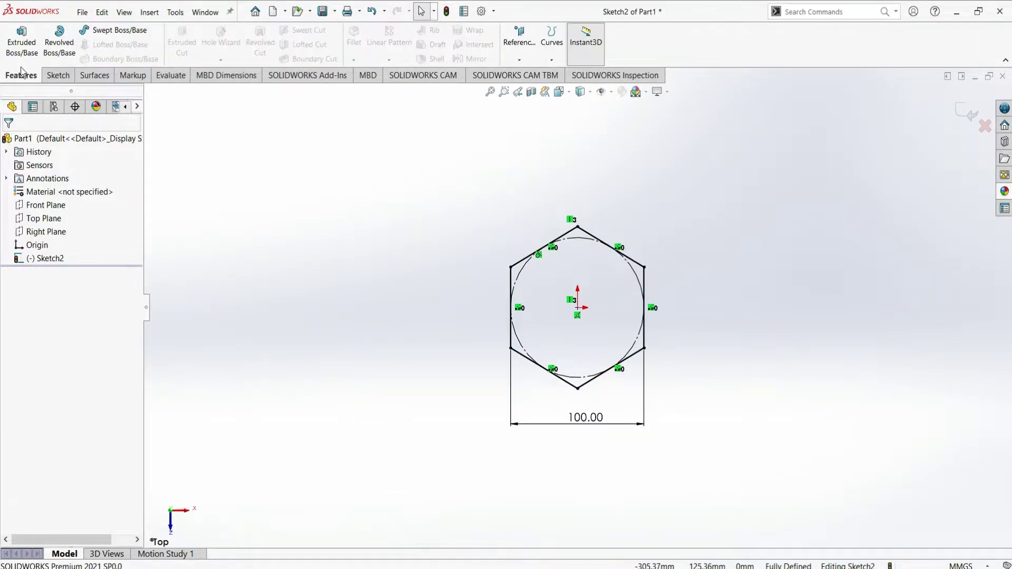
left_click(23, 51)
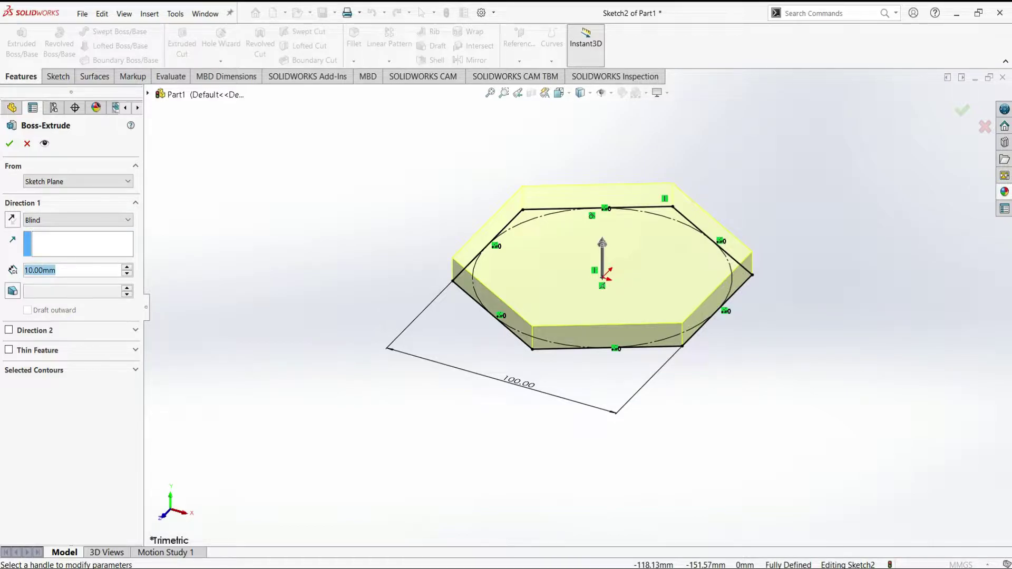
type("20")
key("Return")
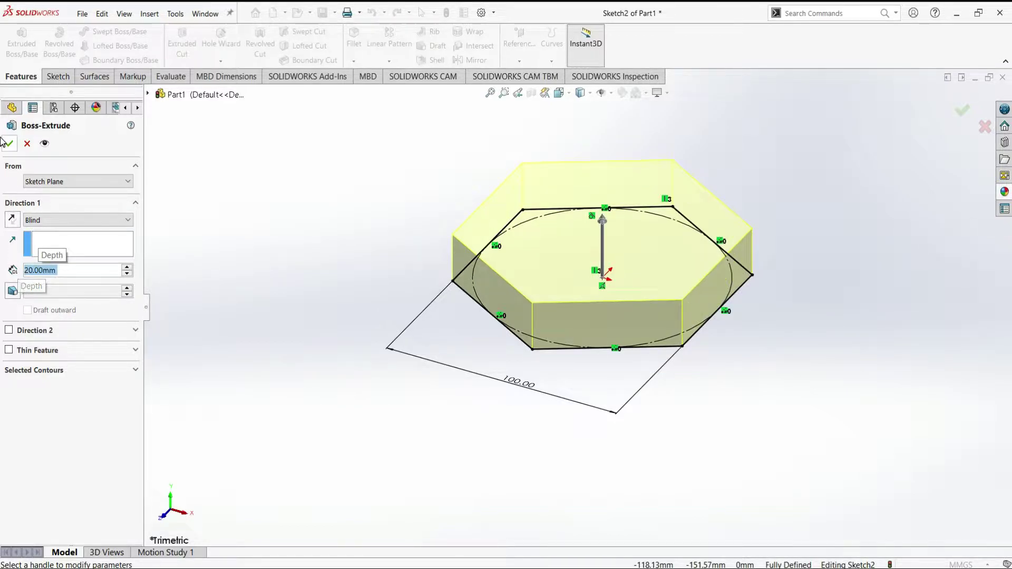
left_click(9, 143)
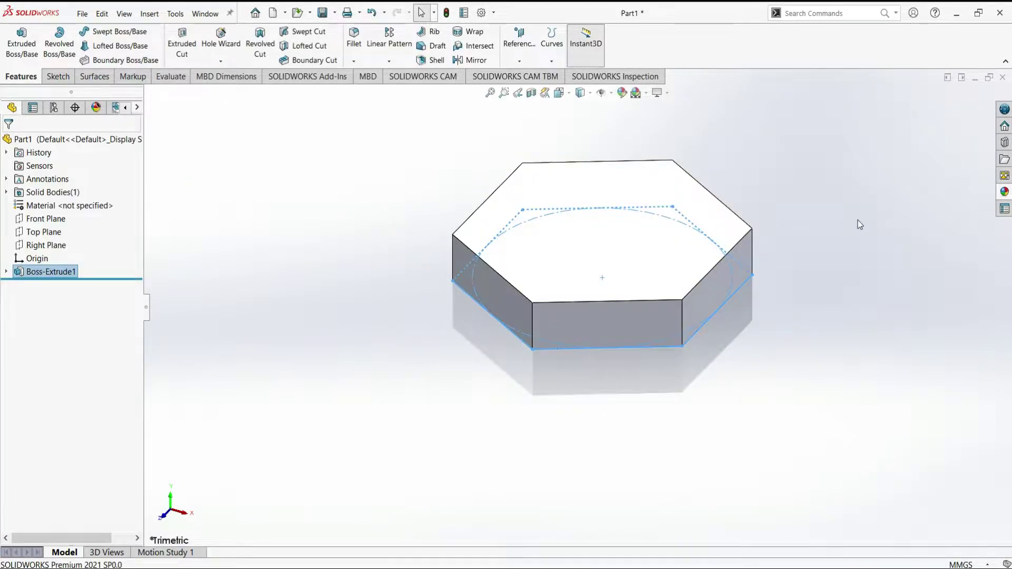
left_click(846, 216)
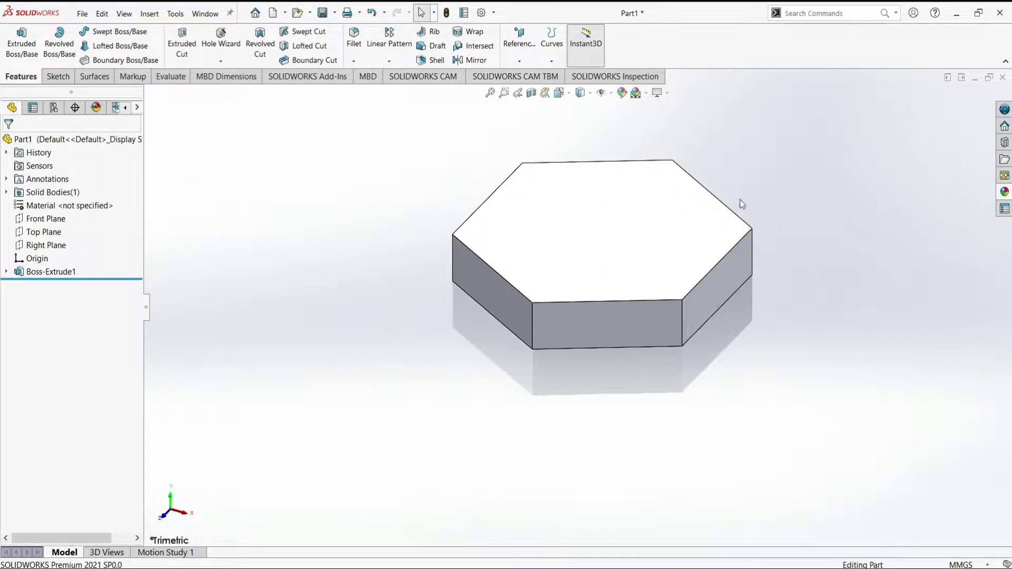
- Start a sketch on the plate's top face and convert its edges into sketch lines
left_click(677, 206)
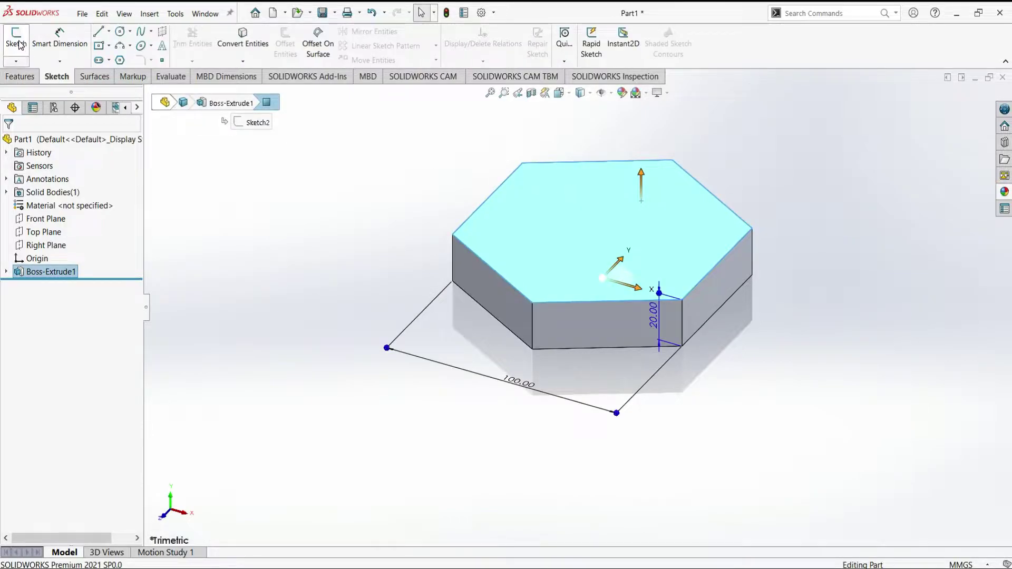
left_click(19, 43)
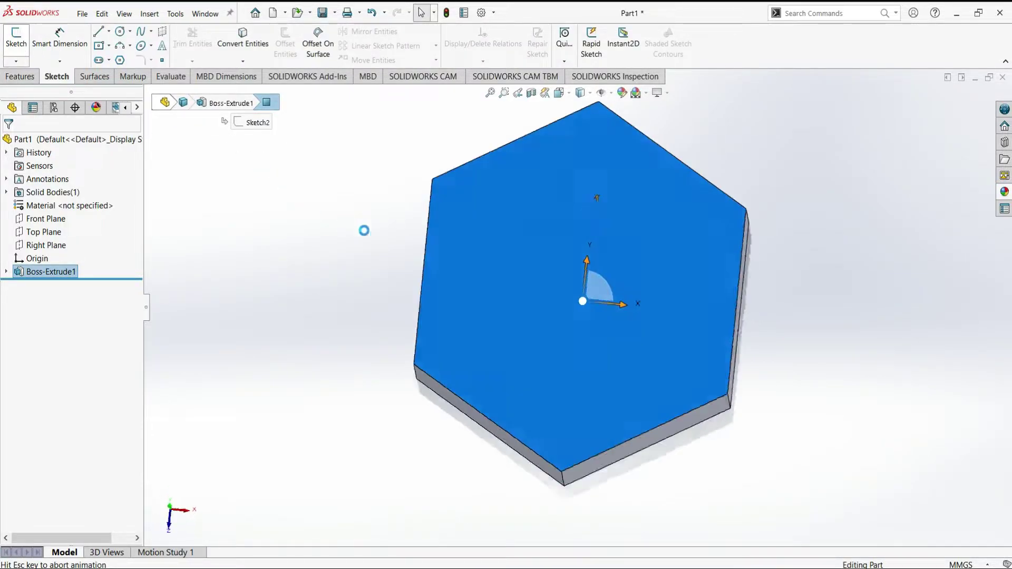
left_click(770, 250)
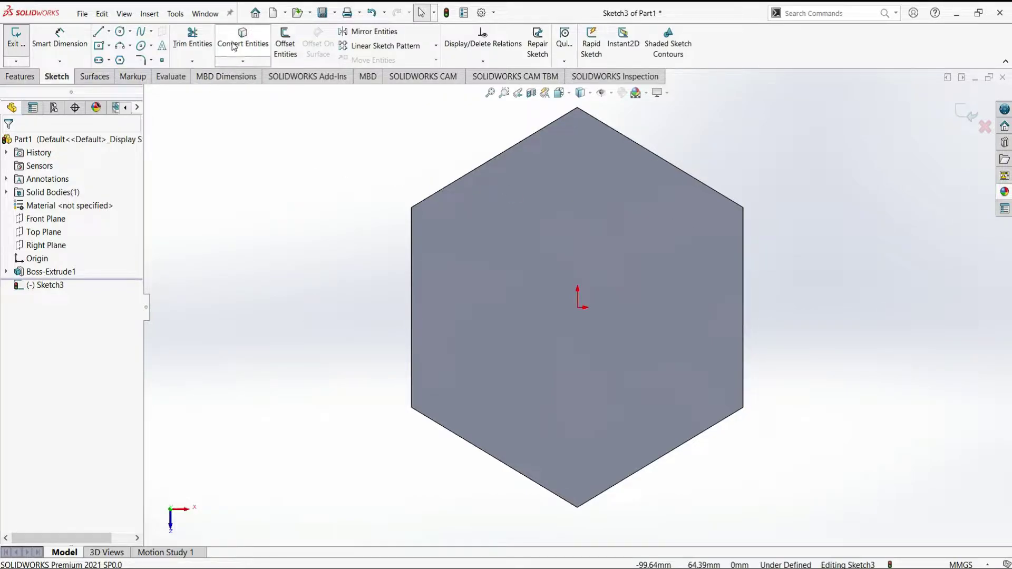
left_click(544, 249)
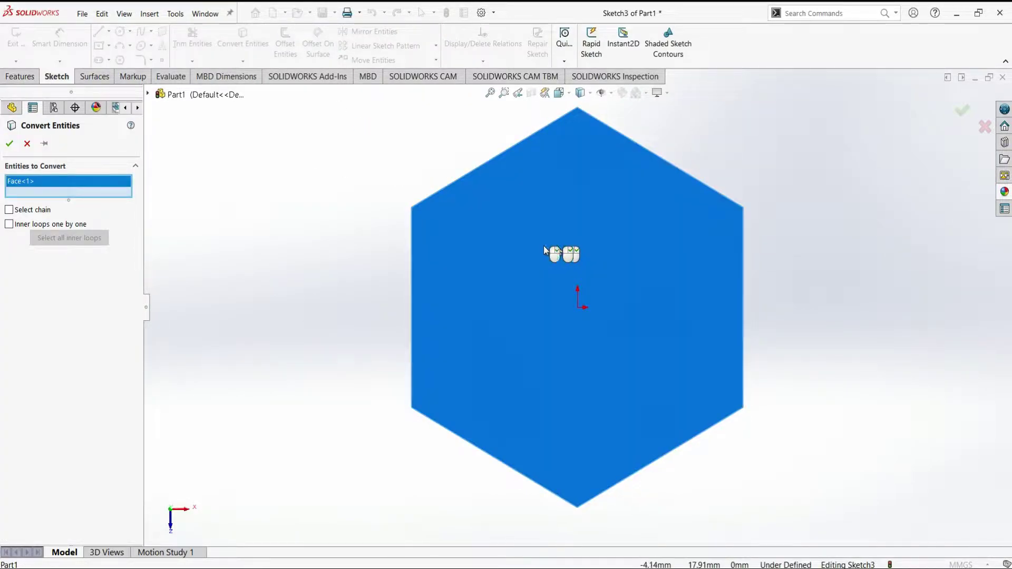
left_click(7, 145)
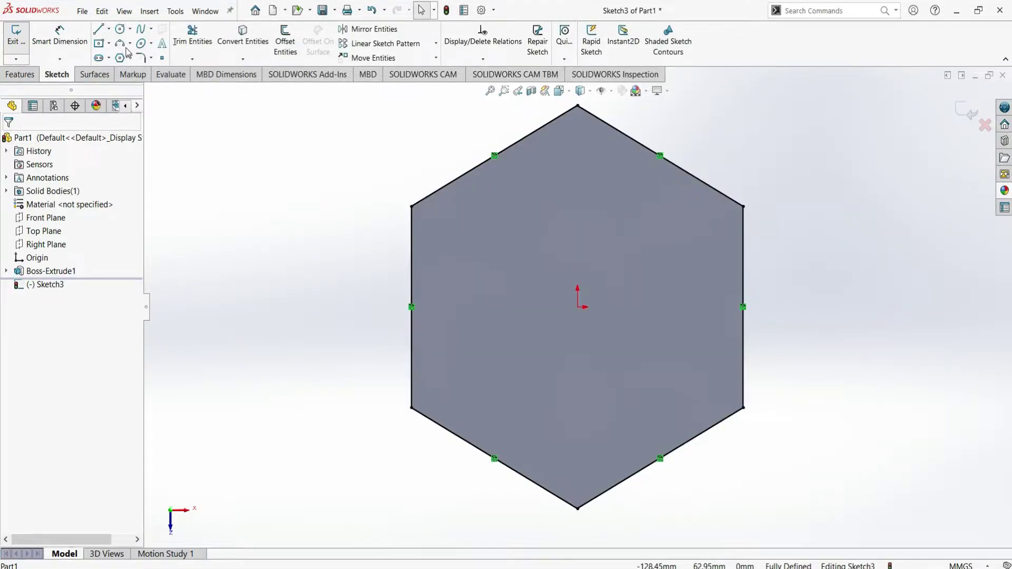
- Draw a horizontal centreline from the left edge's midpoint to the right corner
left_click(108, 29)
left_click(118, 56)
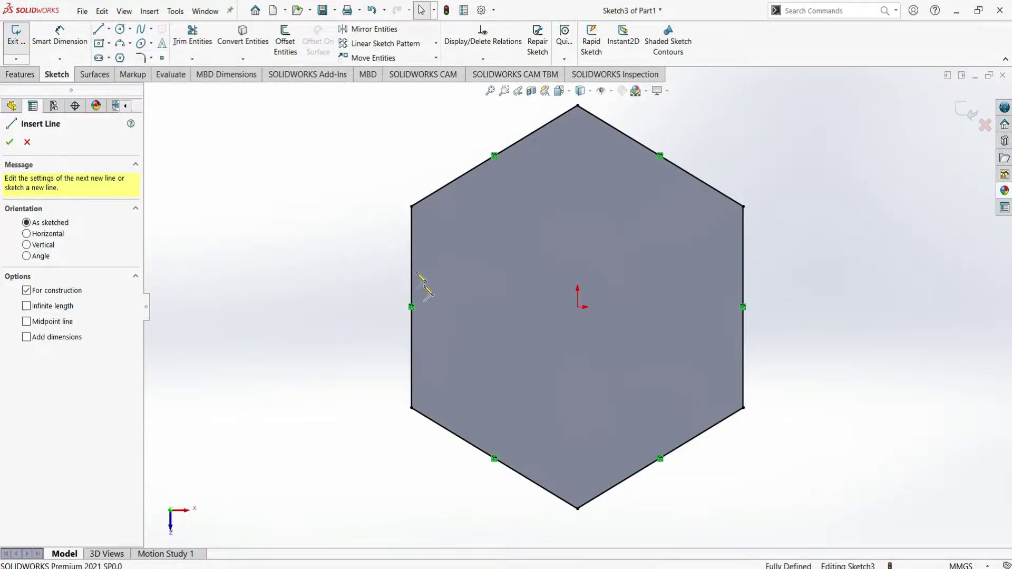
left_click(411, 307)
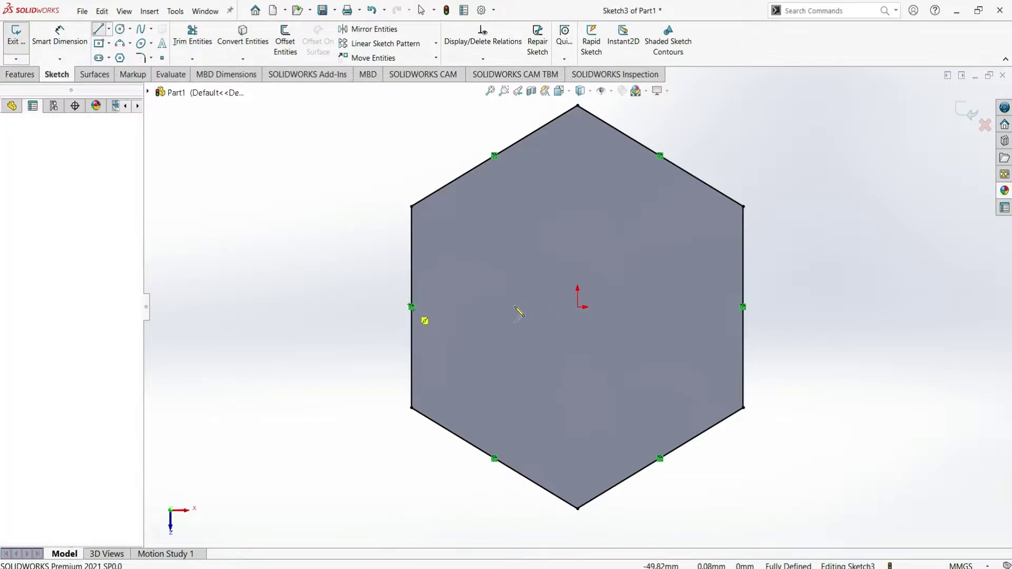
left_click(744, 307)
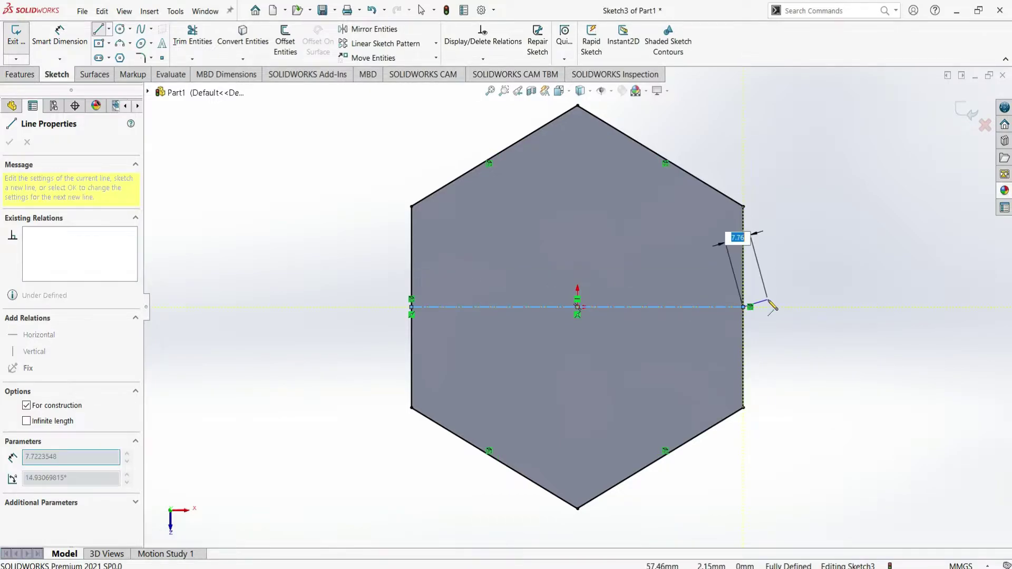
right_click(767, 294)
left_click(785, 301)
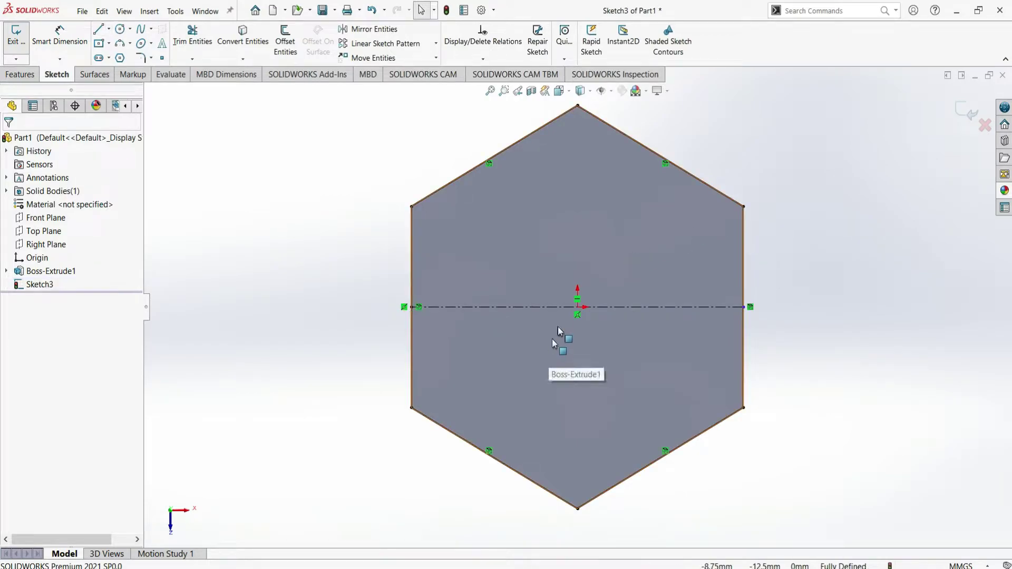
left_click(120, 29)
- Draw a circle centred on the origin and make it construction geometry
left_click(577, 307)
type("38*2")
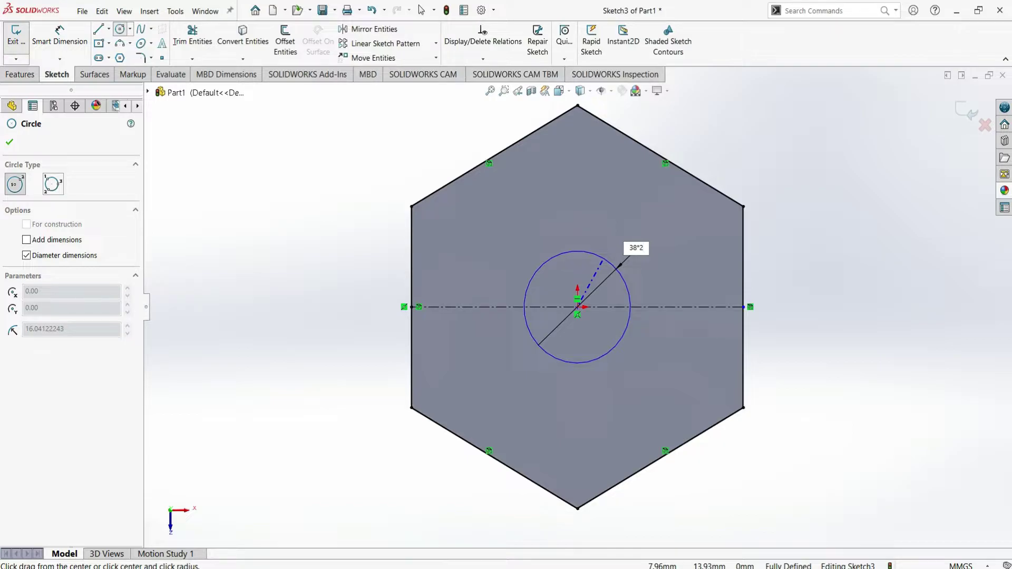
key("Return")
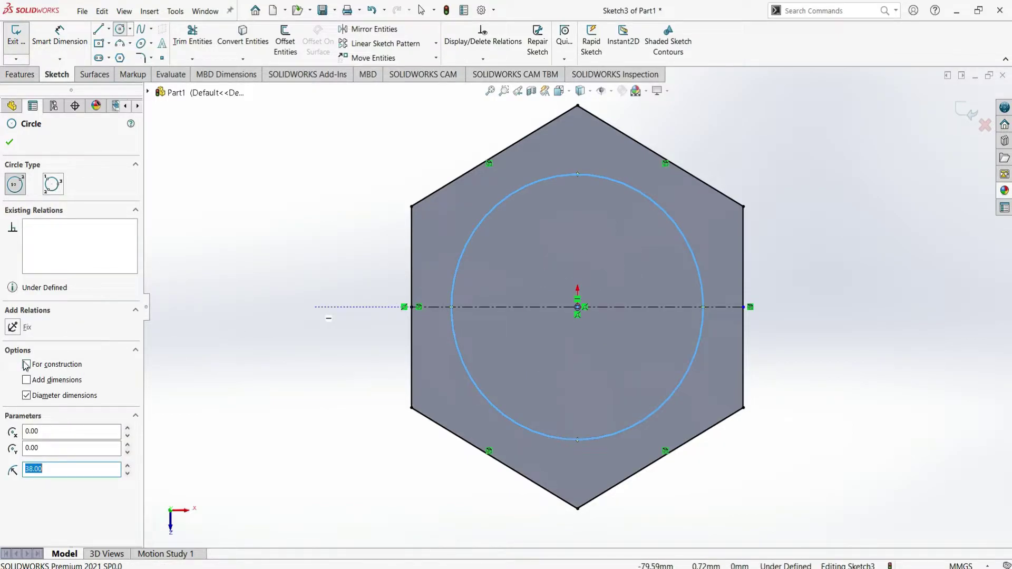
left_click(26, 364)
left_click(11, 141)
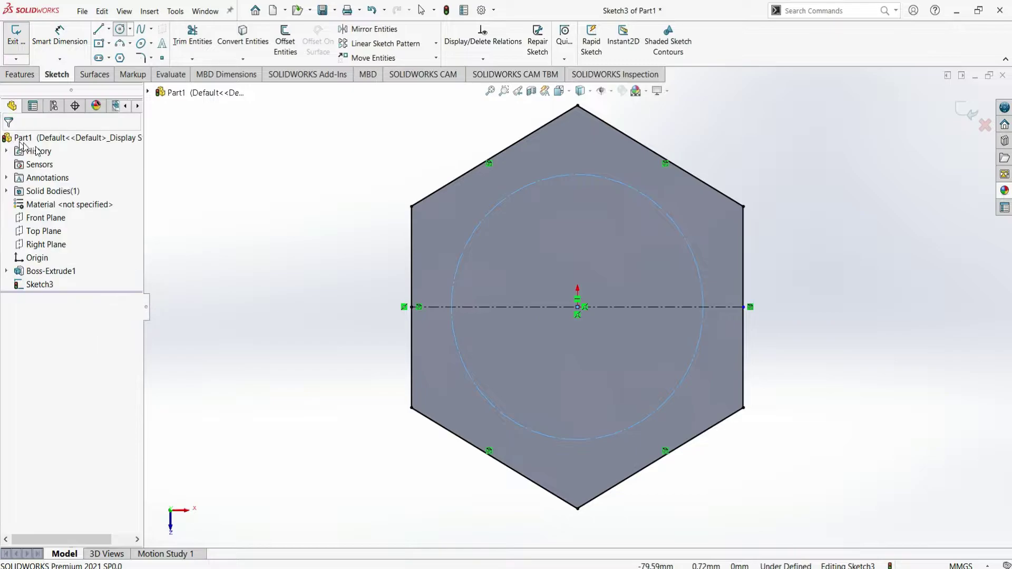
left_click(292, 227)
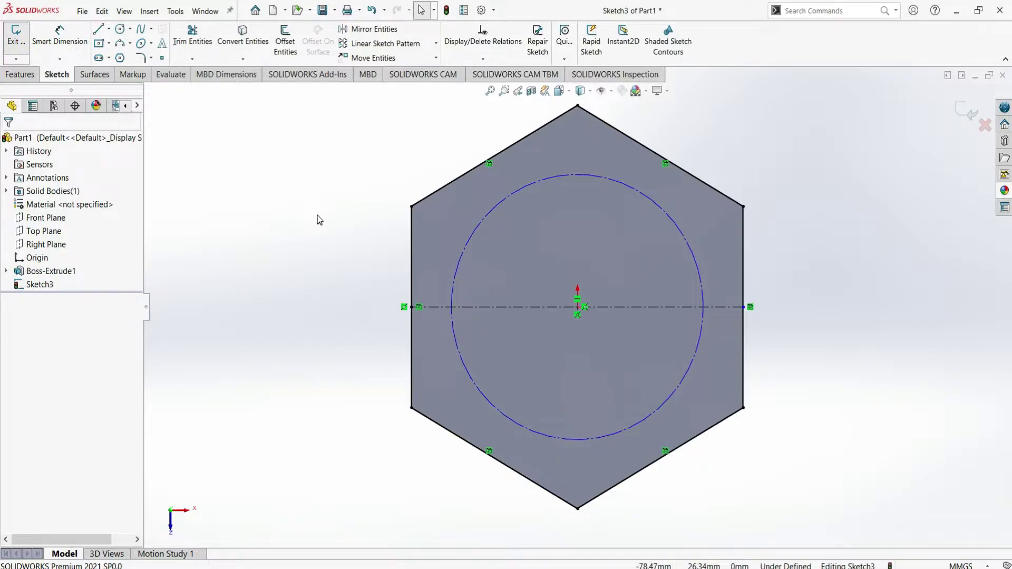
- Add concentric 12 mm and 24 mm circles where the centreline meets the construction circle
left_click(121, 28)
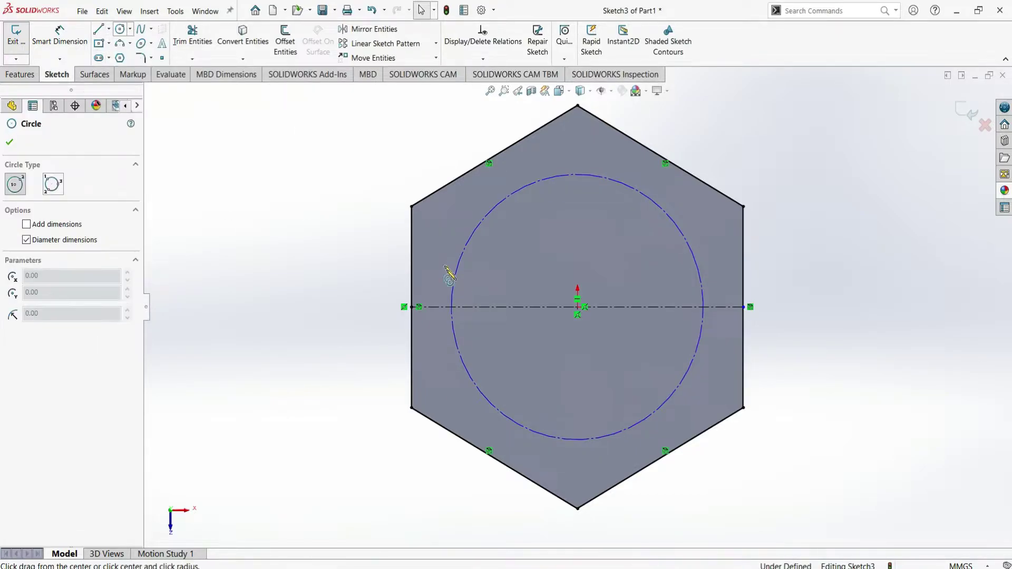
left_click(452, 307)
type("12")
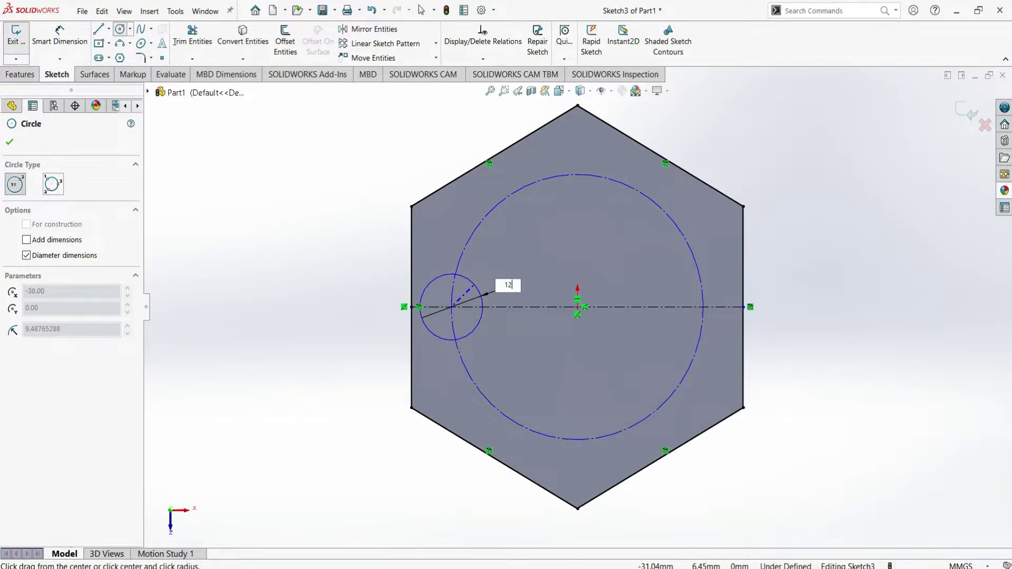
key("Return")
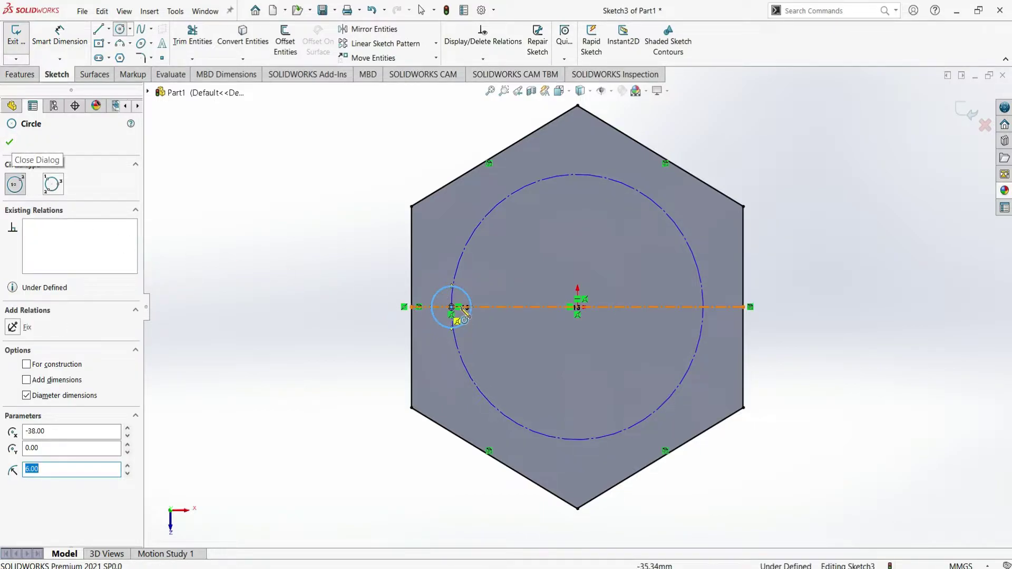
left_click(452, 307)
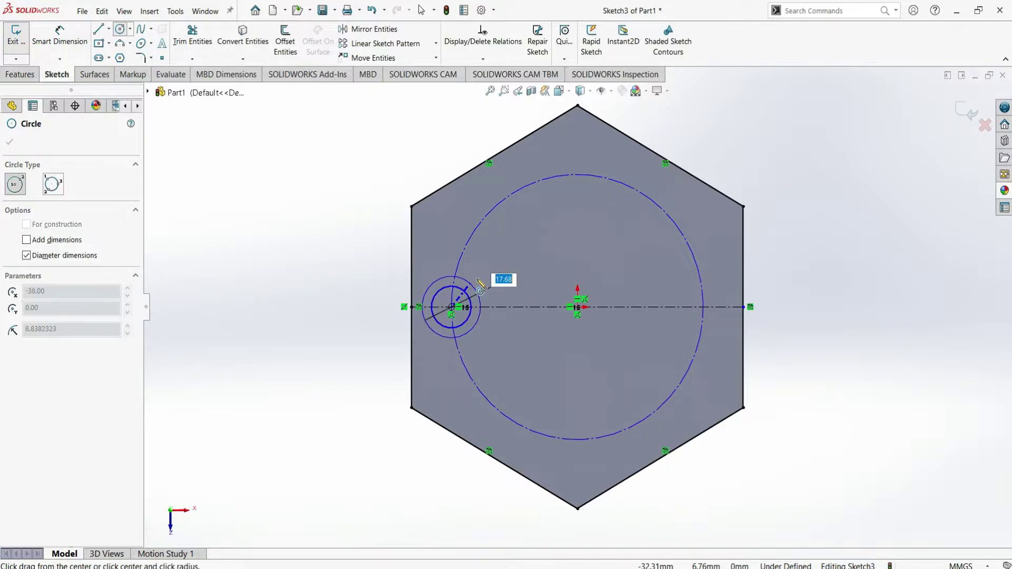
type("12")
key("Return")
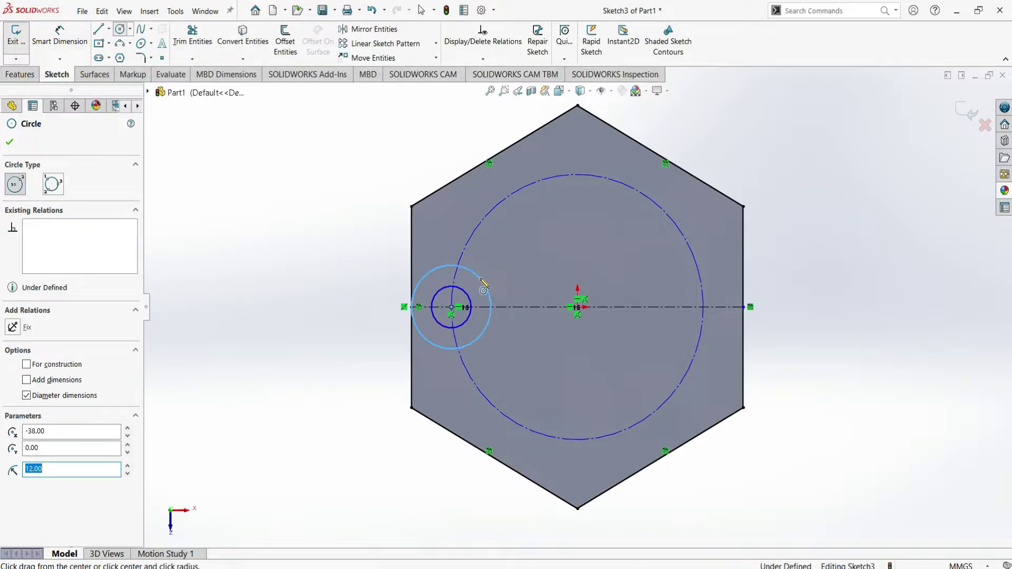
left_click(10, 142)
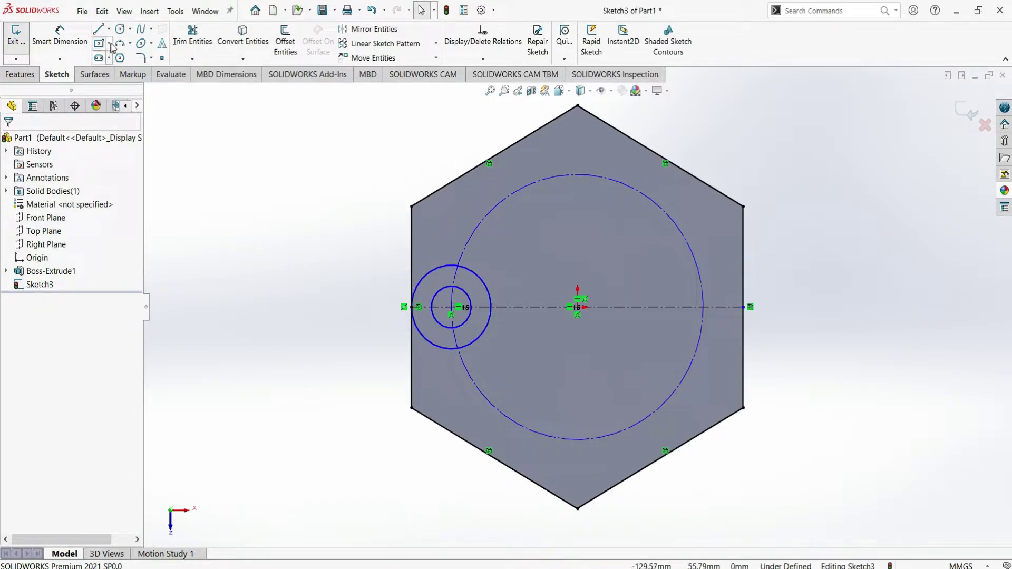
- Draw a horizontal line from the outer circle's top to the hexagon's left edge
left_click(100, 30)
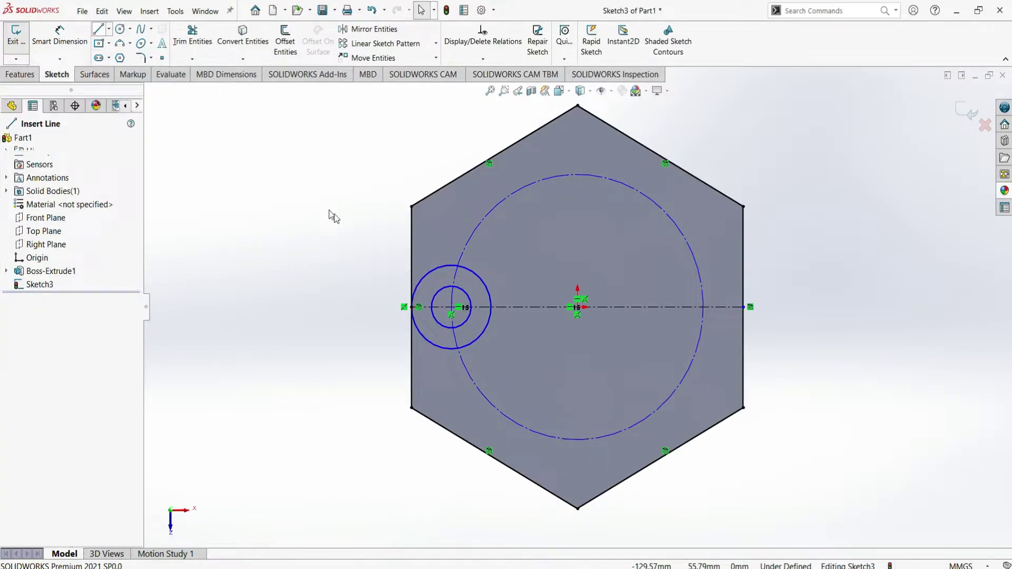
left_click(452, 266)
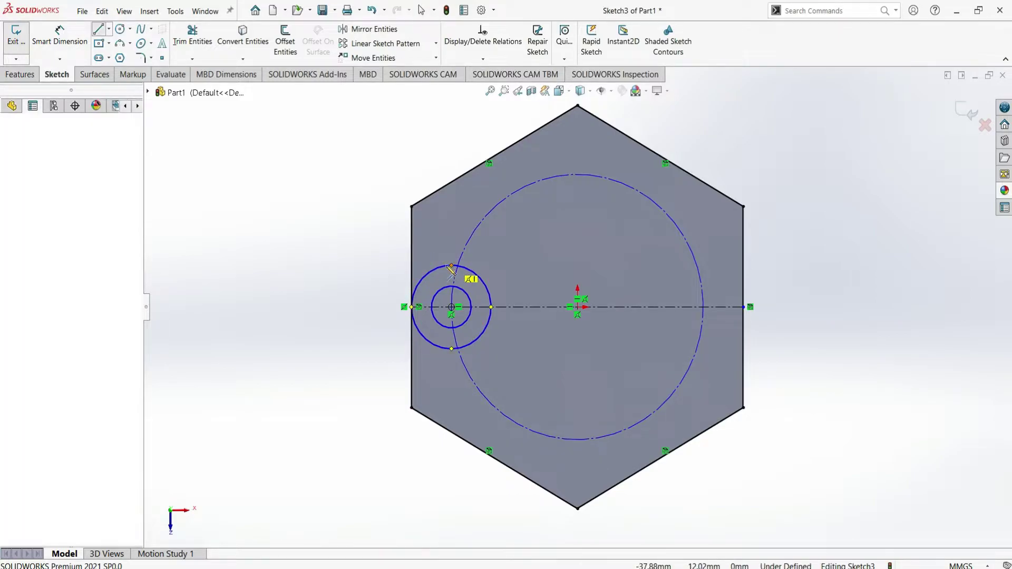
left_click(412, 266)
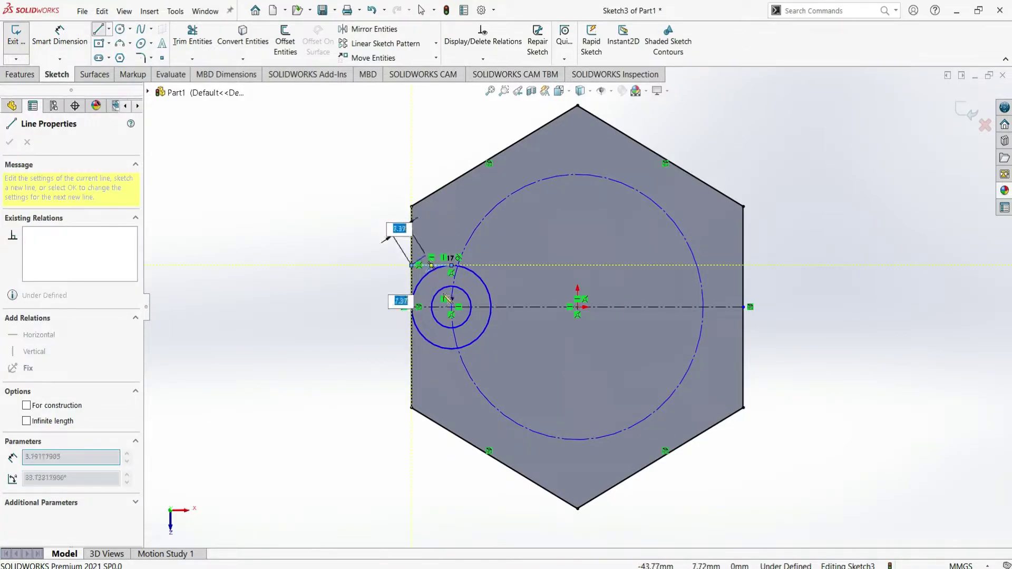
- Add the lower line from the 24 mm circle's bottom point to the hexagon's left edge
key("Escape")
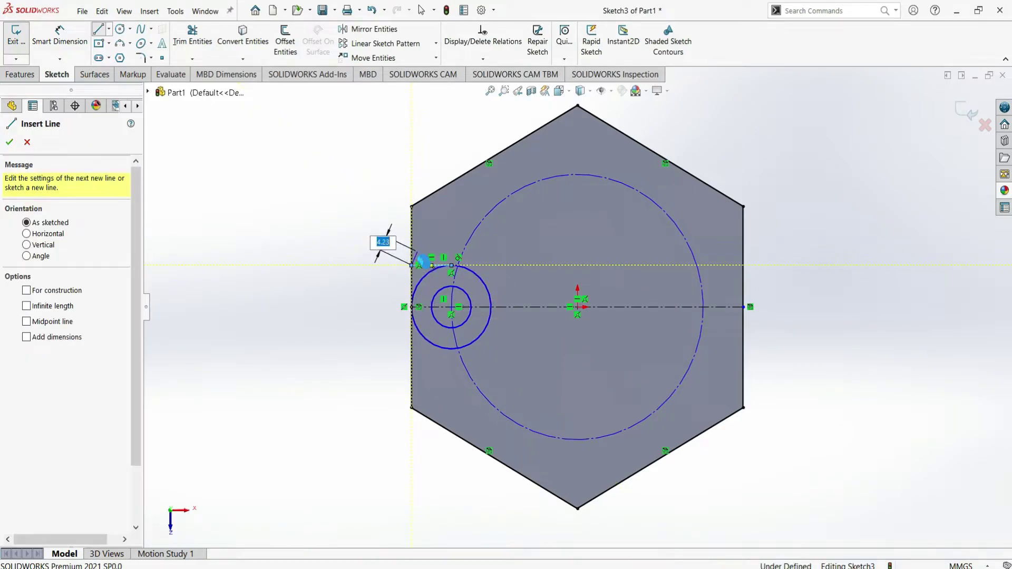
key("Escape")
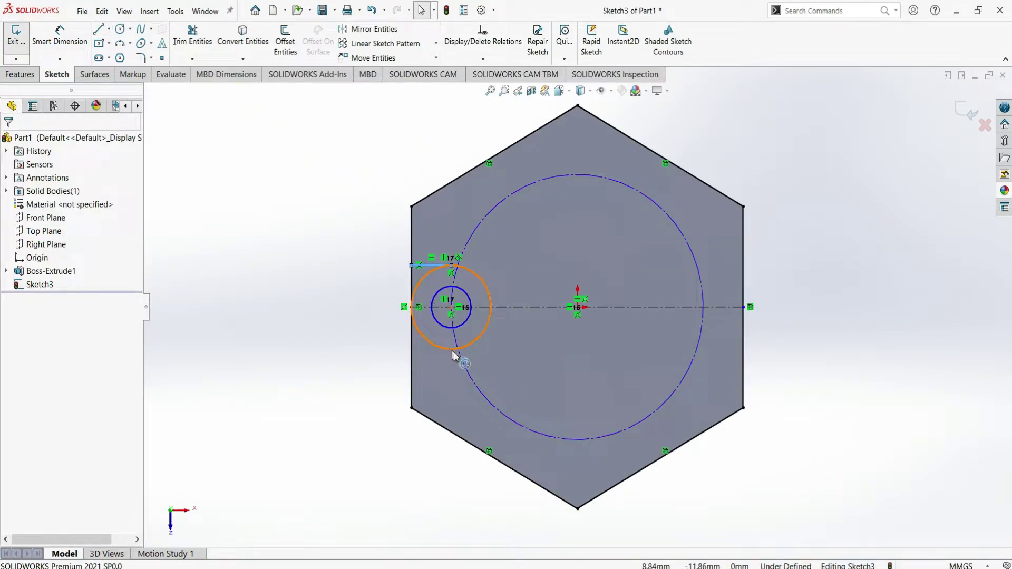
left_click(105, 33)
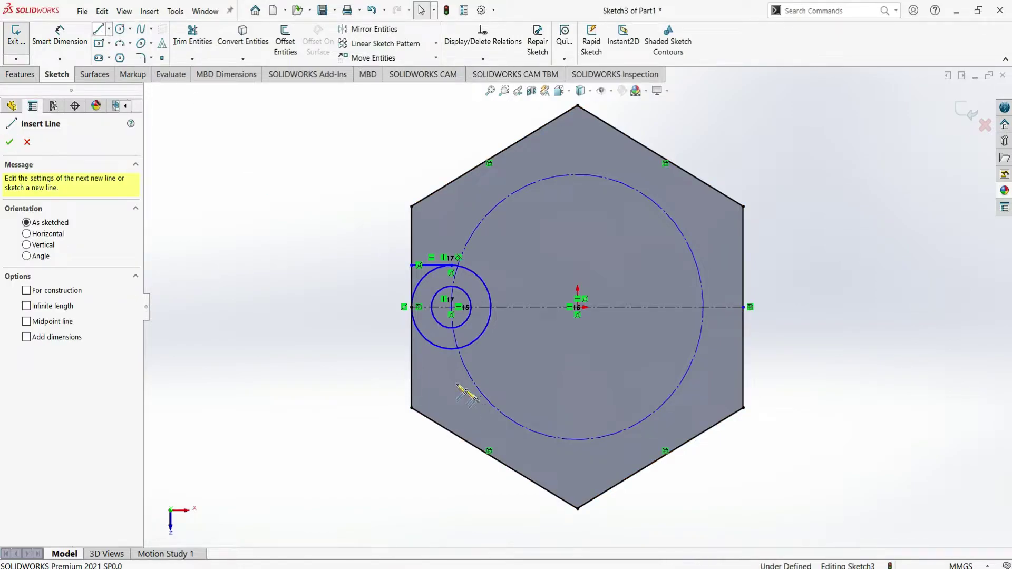
left_click(451, 349)
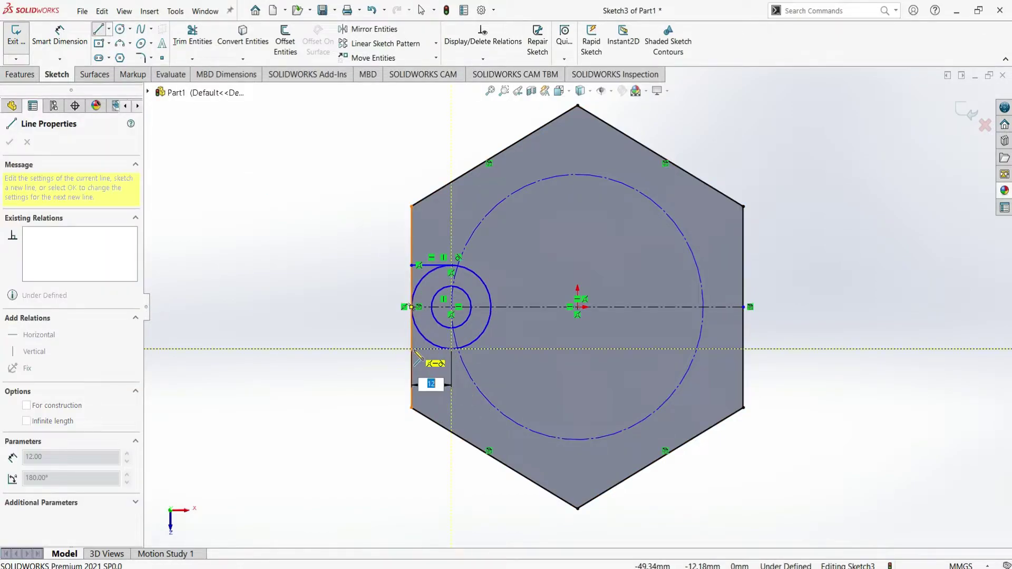
left_click(412, 349)
key("Escape")
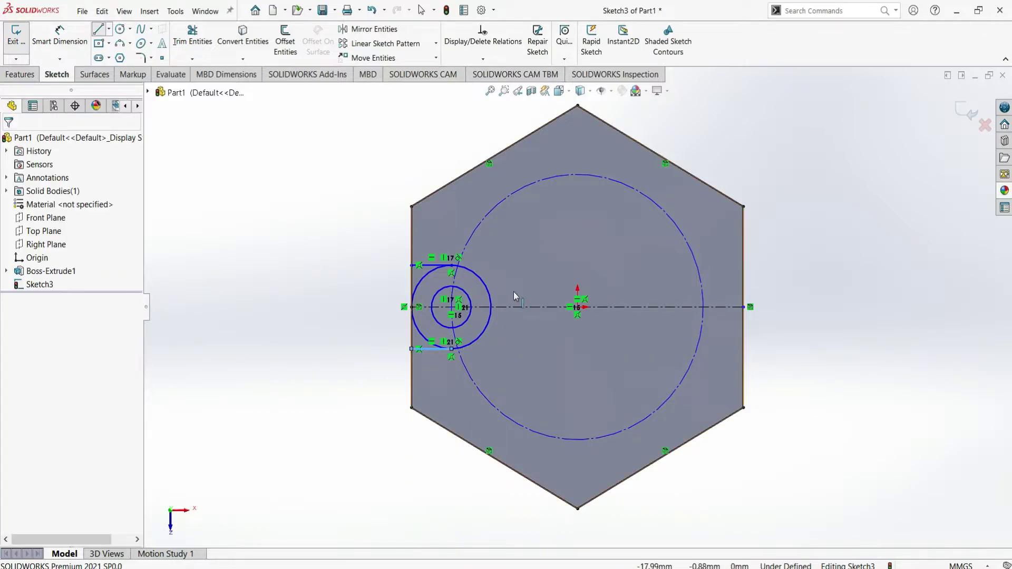
left_click(192, 36)
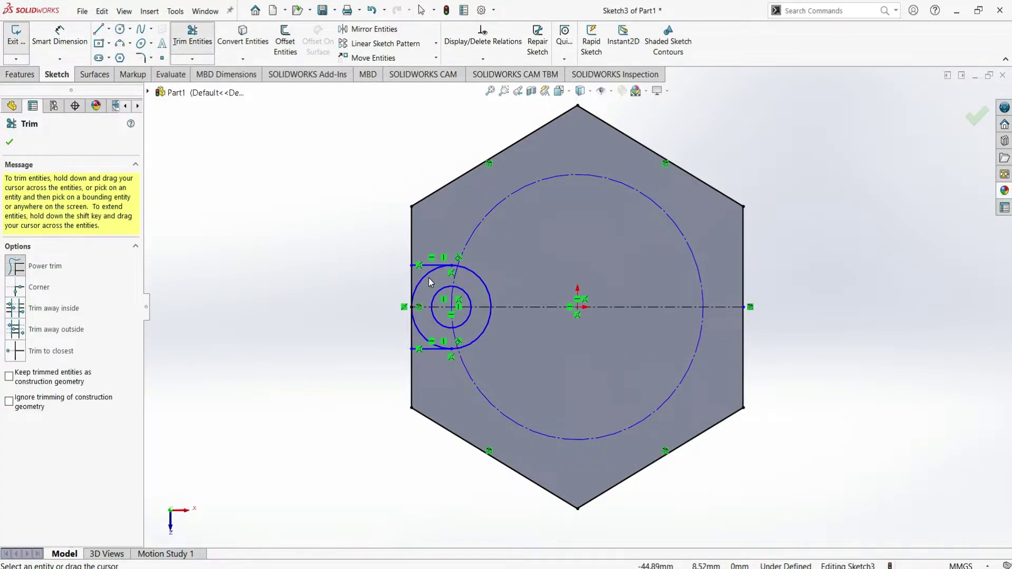
- Power-trim the 24 mm circle's left half, leaving a U-shaped lobe
left_click_drag(422, 271, 431, 280)
left_click(10, 142)
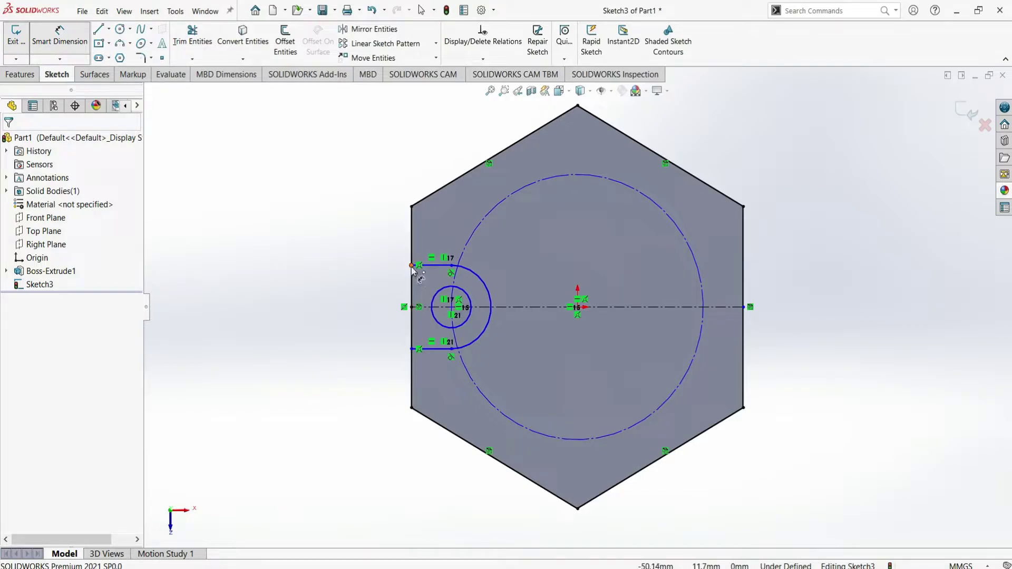
- Dimension the lobe's line spacing as 24 mm, discarding the redundant arc radius
left_click(411, 349)
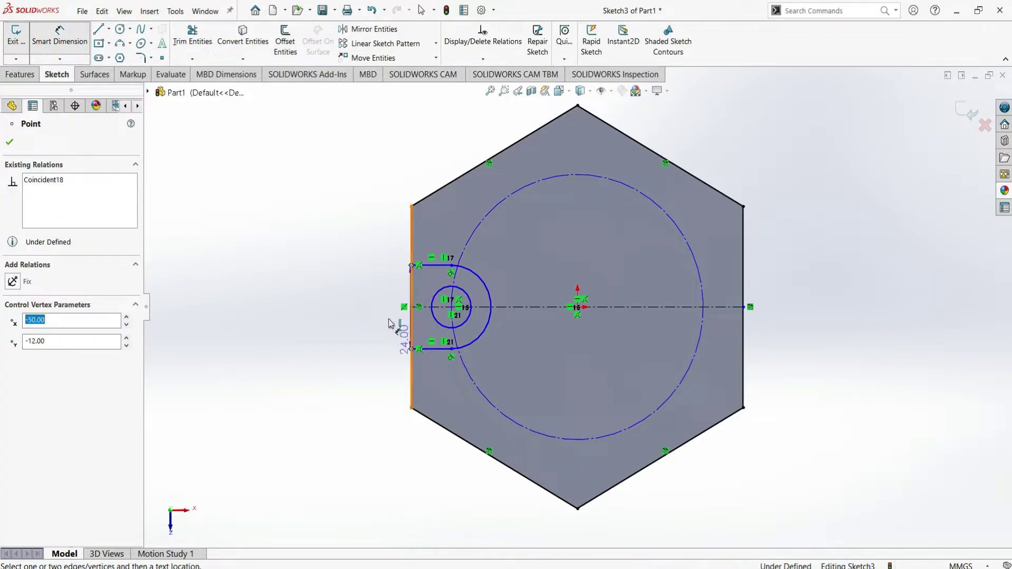
left_click(366, 315)
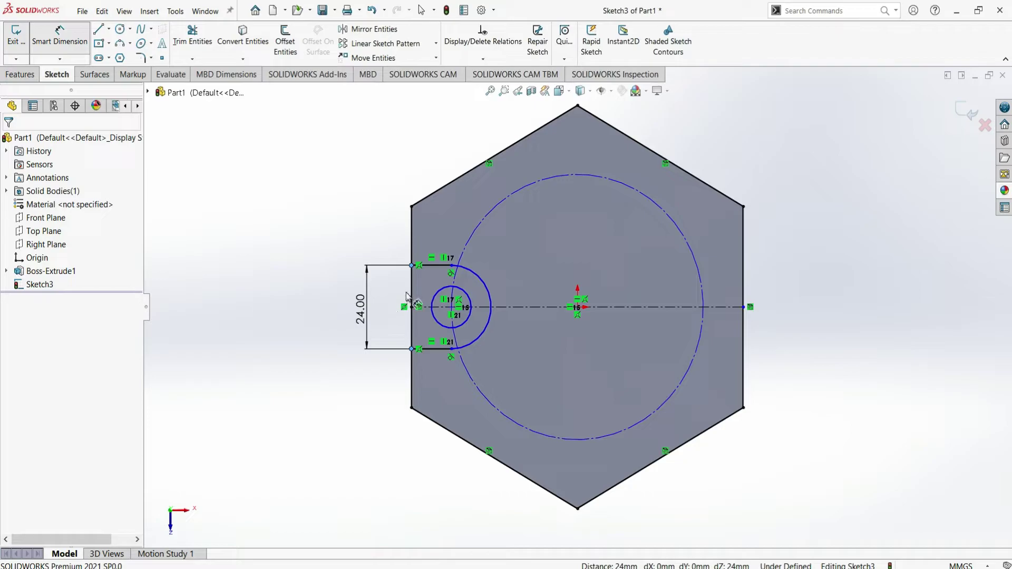
left_click(329, 291)
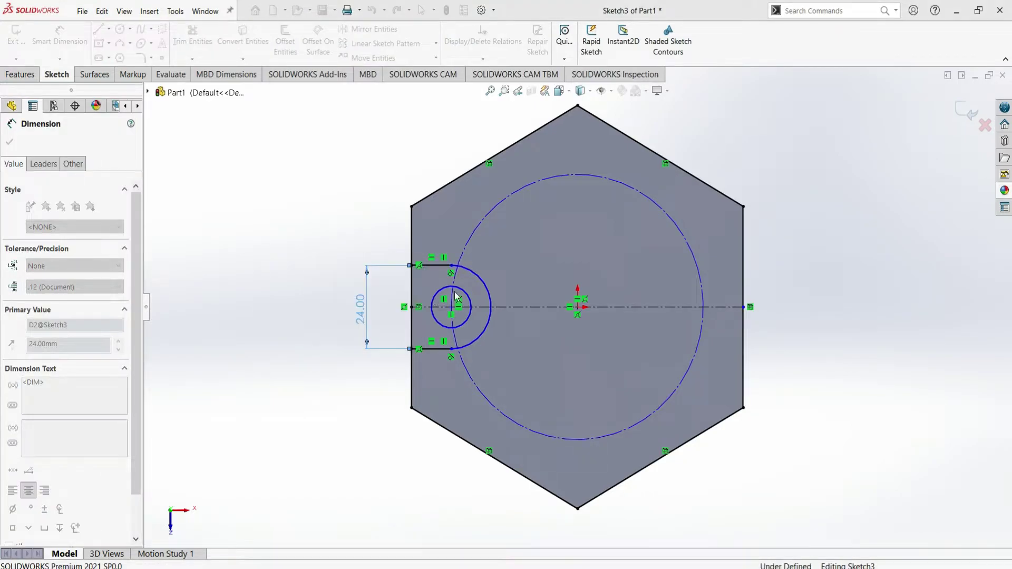
left_click(486, 283)
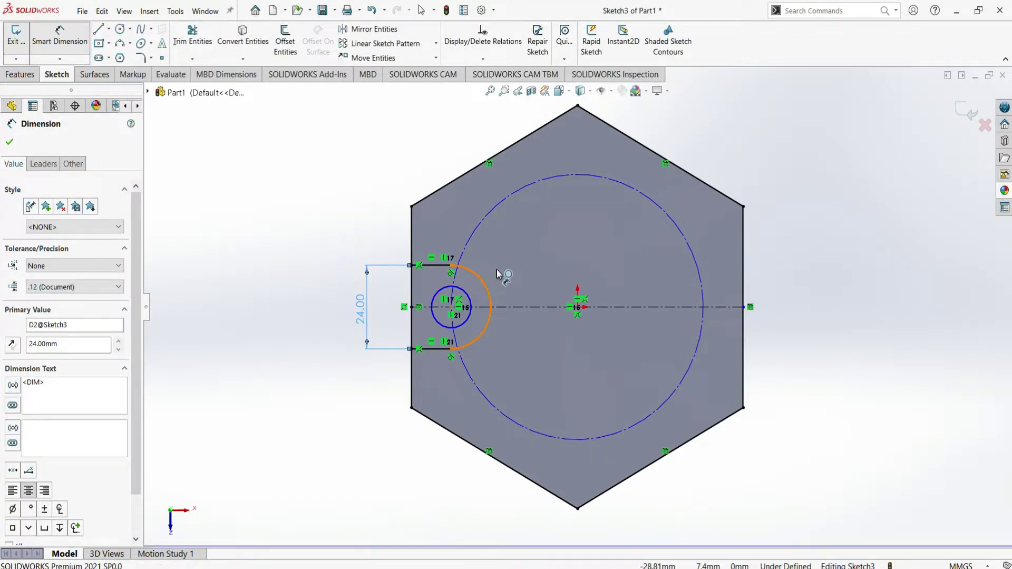
left_click(501, 269)
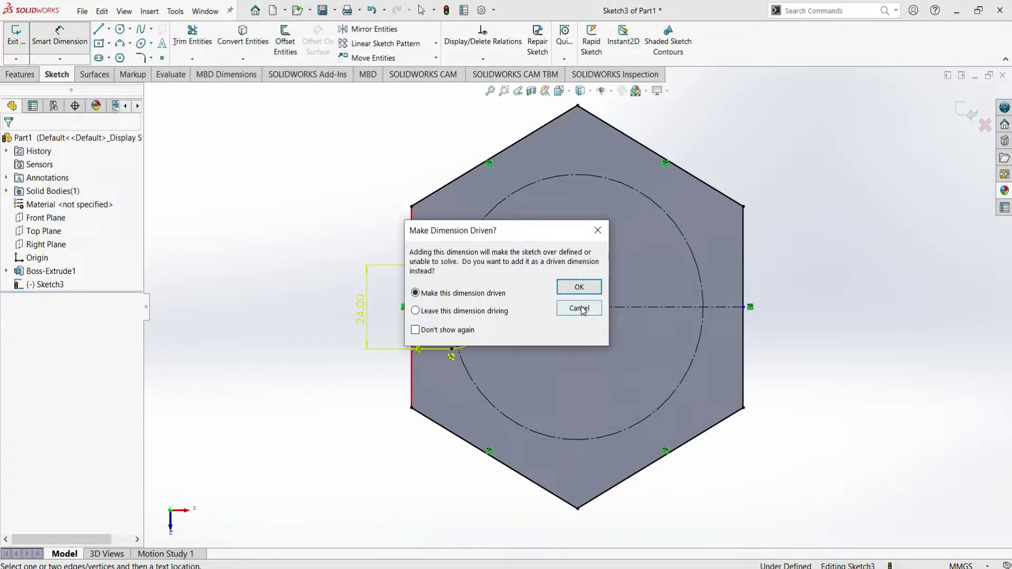
left_click(581, 309)
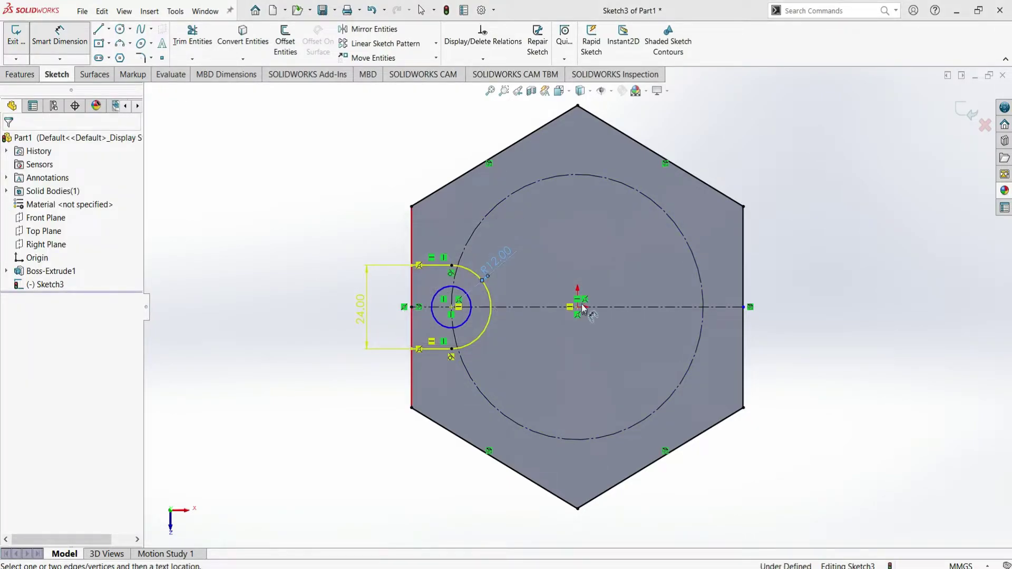
- Dimension the small hole Ø12 and the construction circle Ø76
left_click(471, 304)
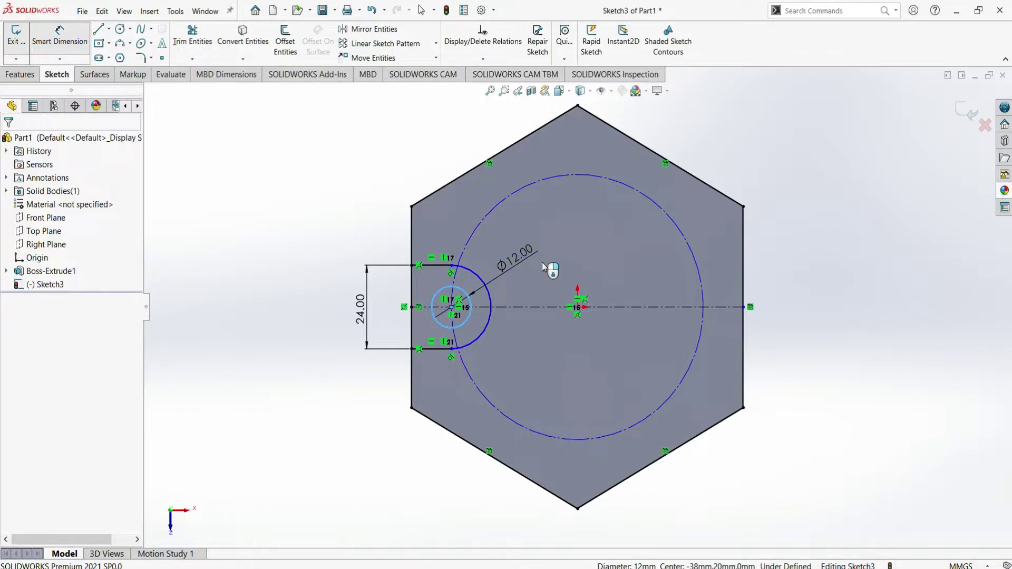
left_click(532, 262)
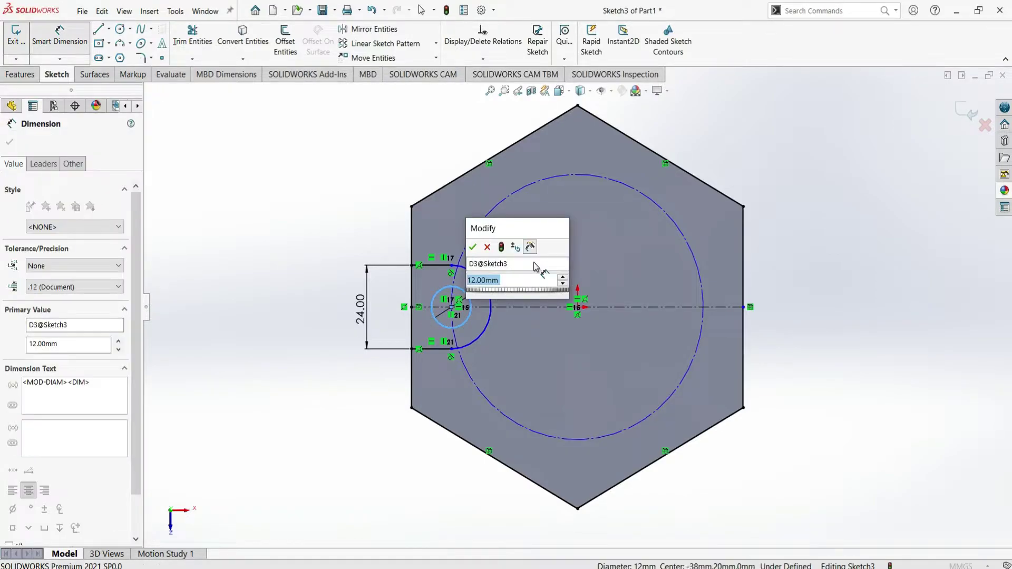
left_click(473, 248)
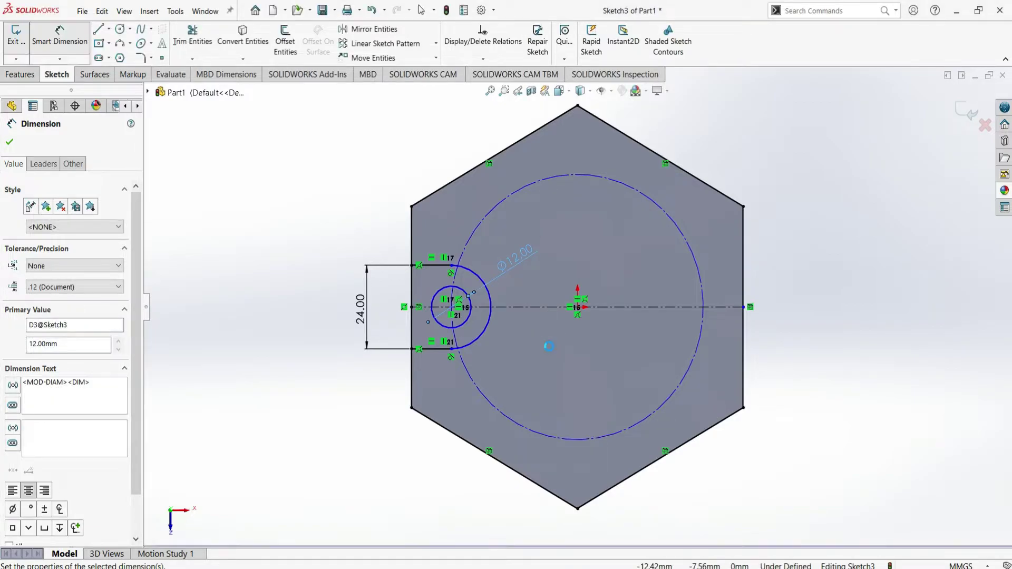
left_click(652, 199)
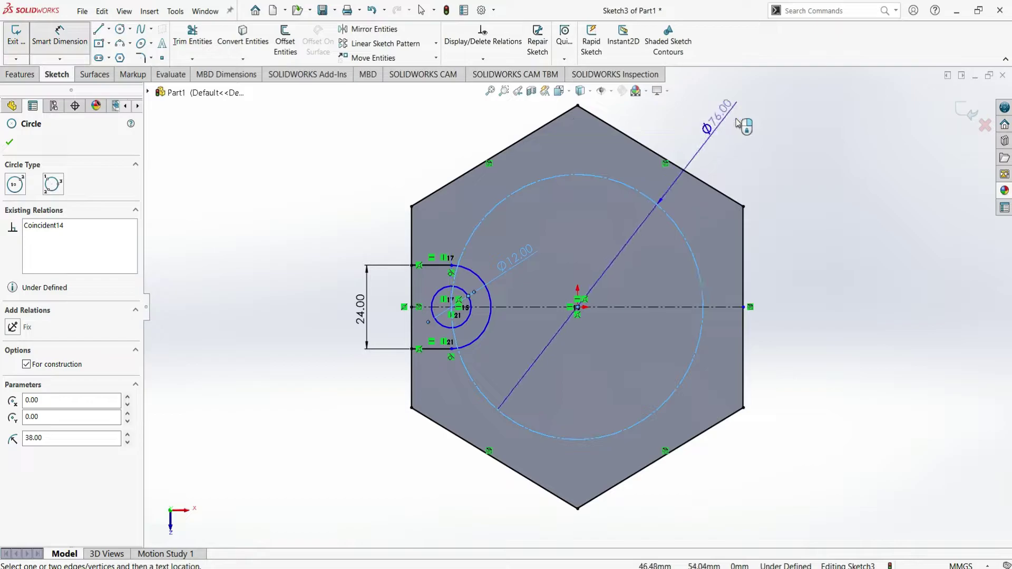
left_click(744, 125)
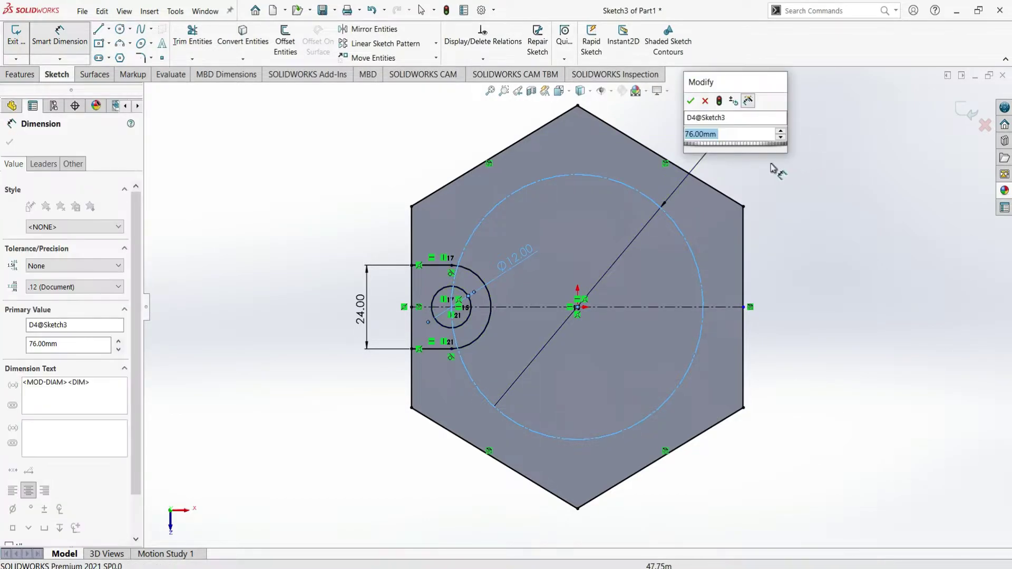
left_click(696, 100)
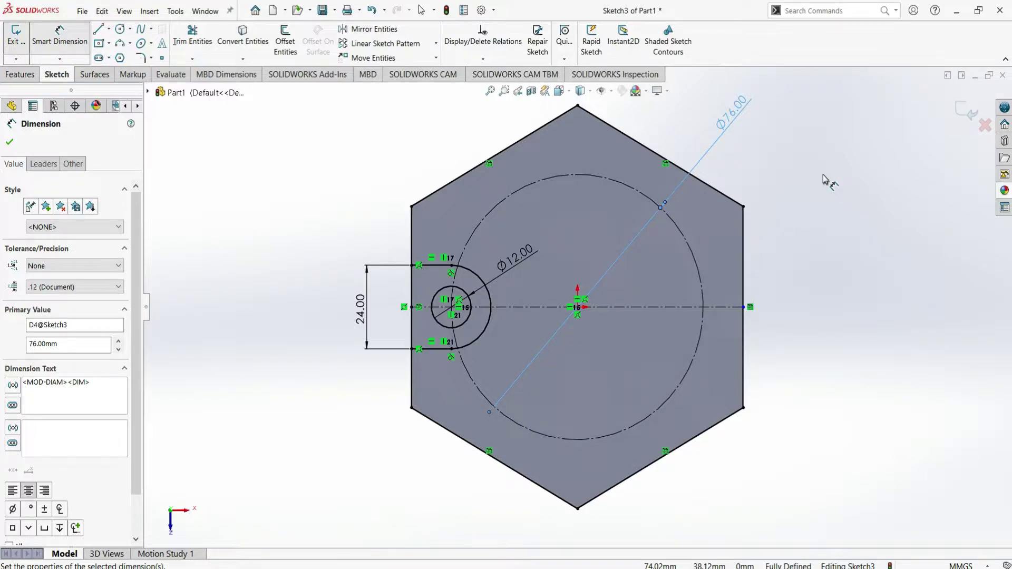
left_click(9, 142)
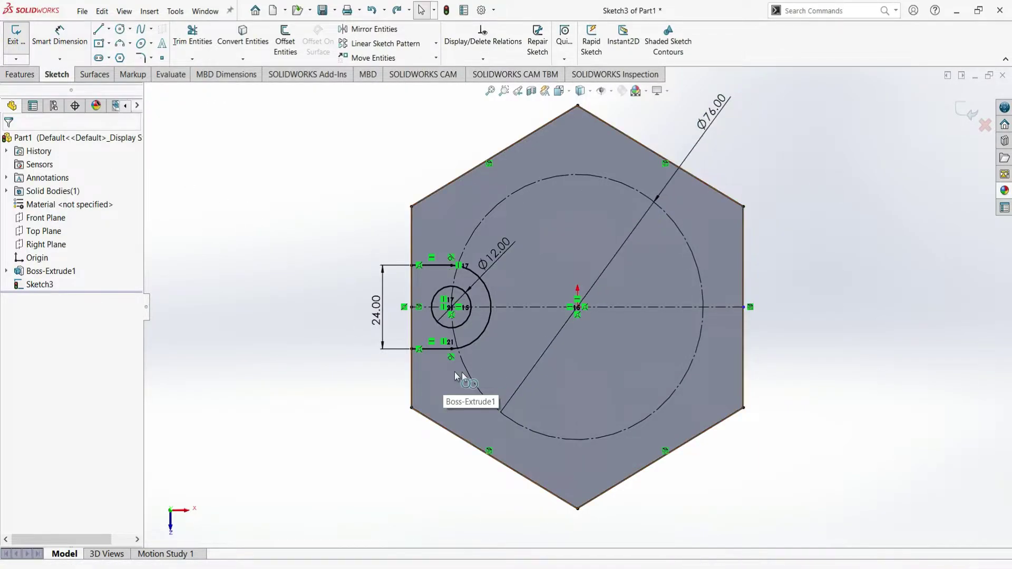
scroll(439, 371, "down", 3)
- Trim the stray lower-right segment, undoing an accidental trim of the slot's edge
key("t")
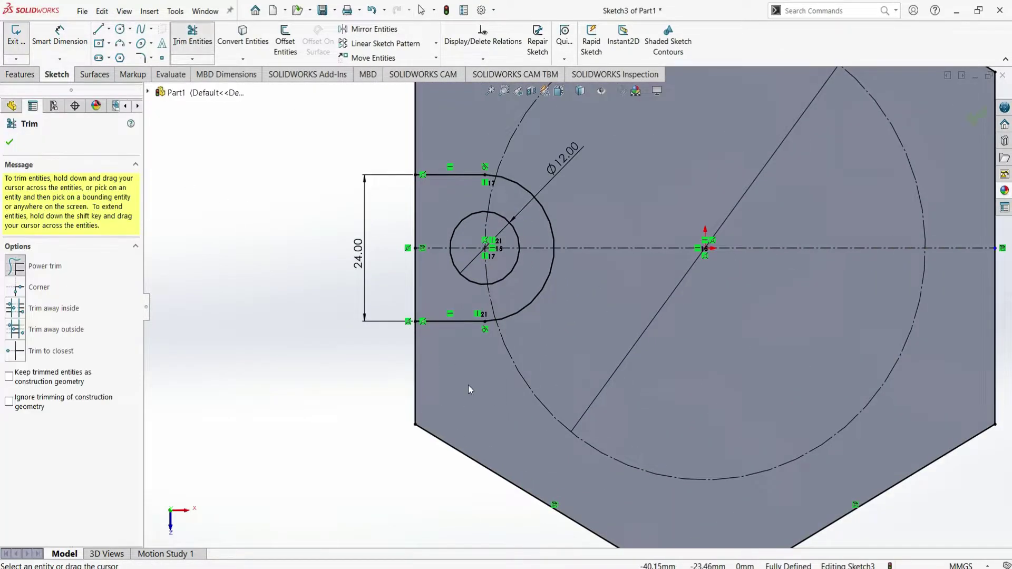
left_click_drag(337, 389, 488, 420)
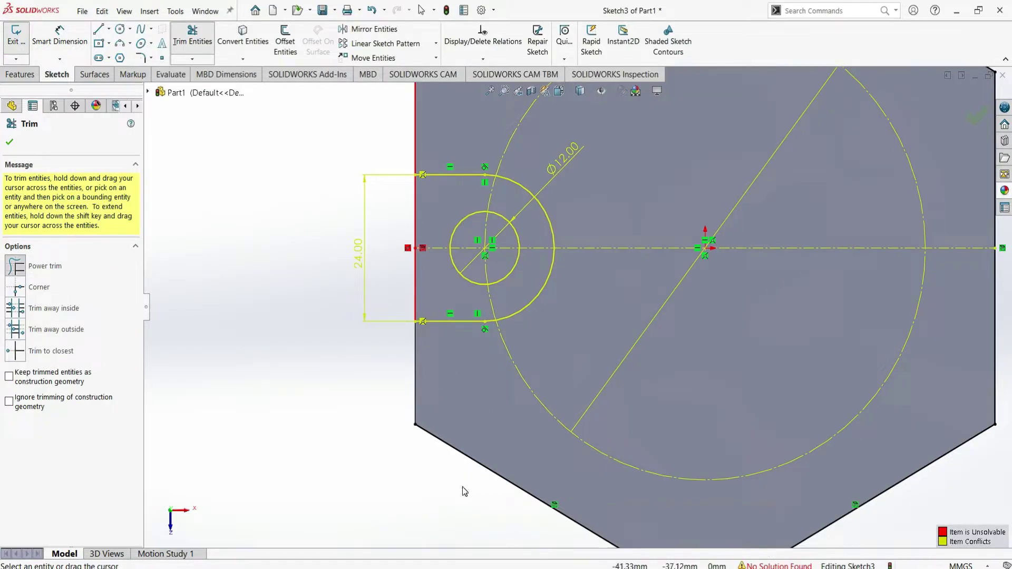
key("ctrl+z")
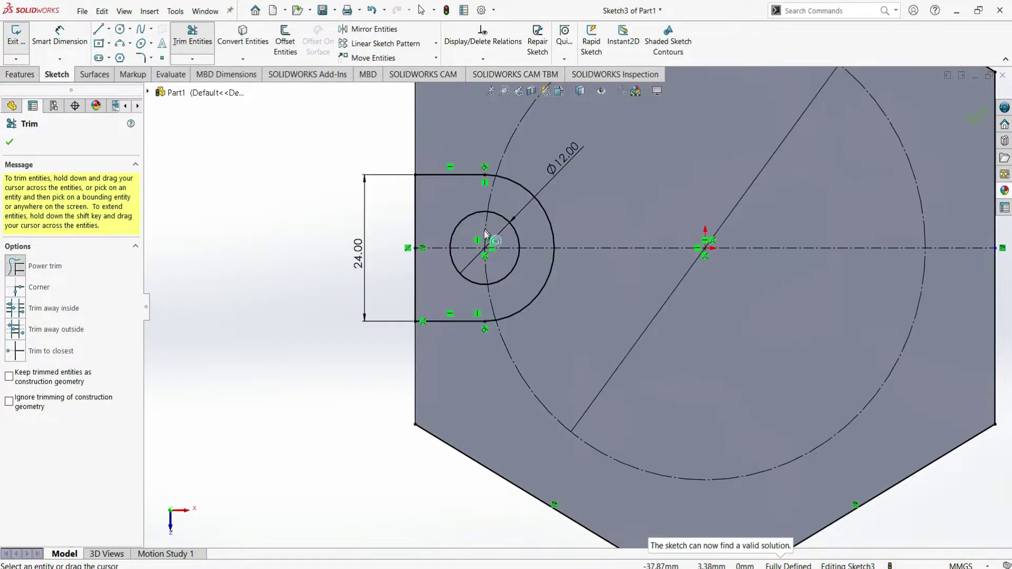
scroll(494, 283, "down", 2)
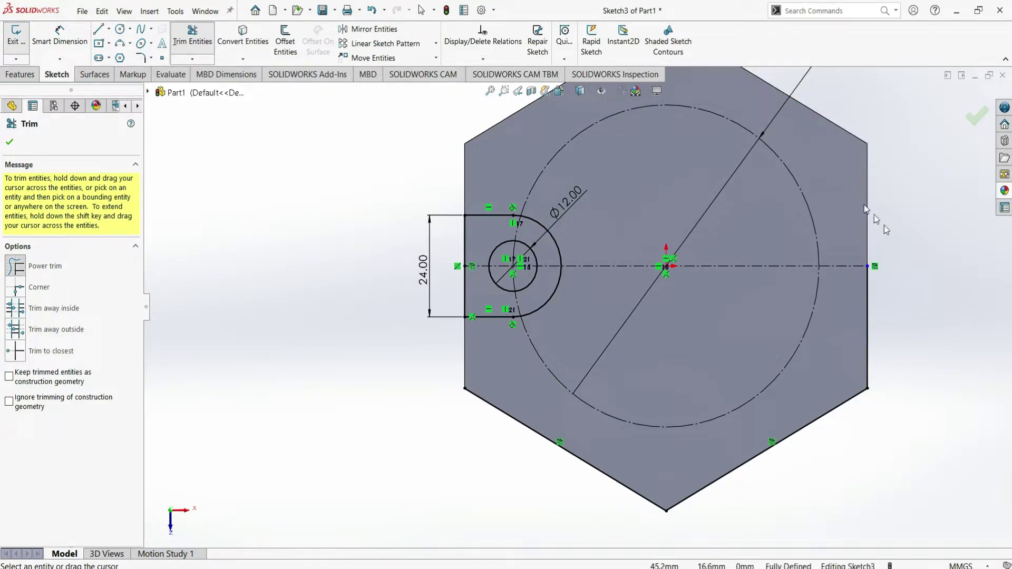
mouse_move(848, 345)
left_mouse_down()
mouse_move(836, 353)
mouse_move(852, 431)
left_mouse_up()
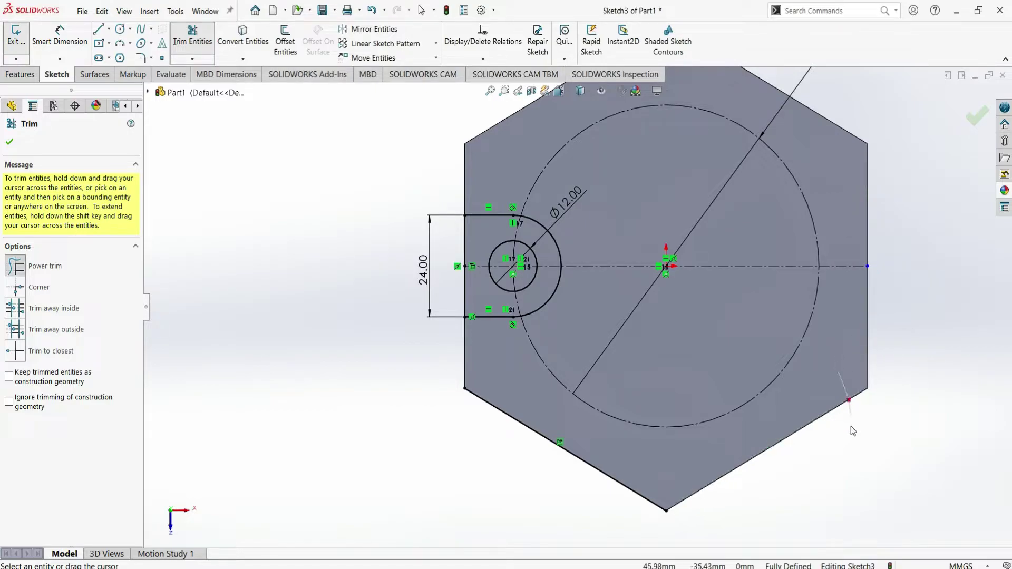
key("z")
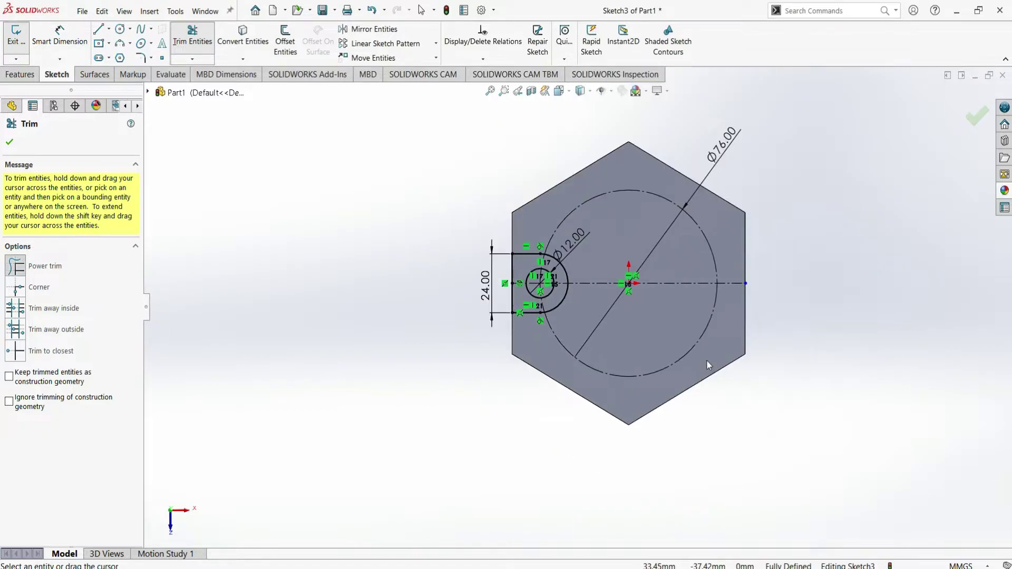
left_click(8, 143)
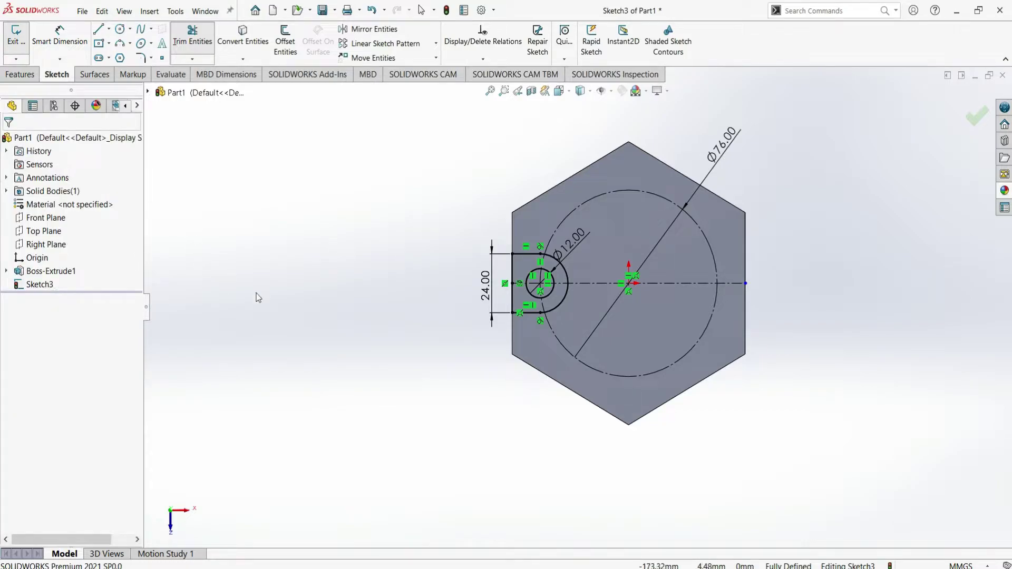
- Circular-pattern the slot lines, arc and Ø12 hole into 3 instances around the origin
left_click(437, 44)
left_click(432, 72)
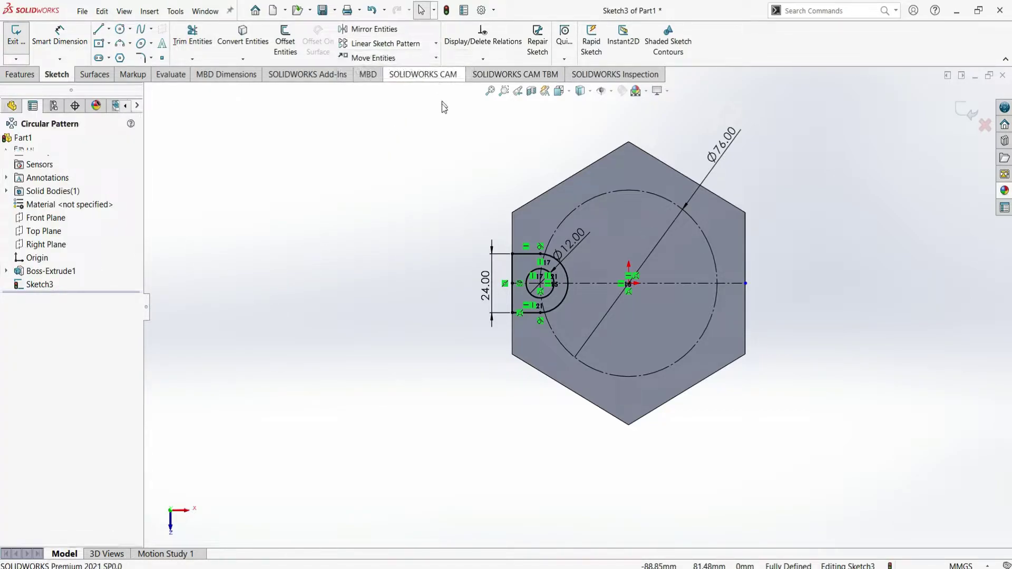
left_click(513, 269)
left_click(526, 257)
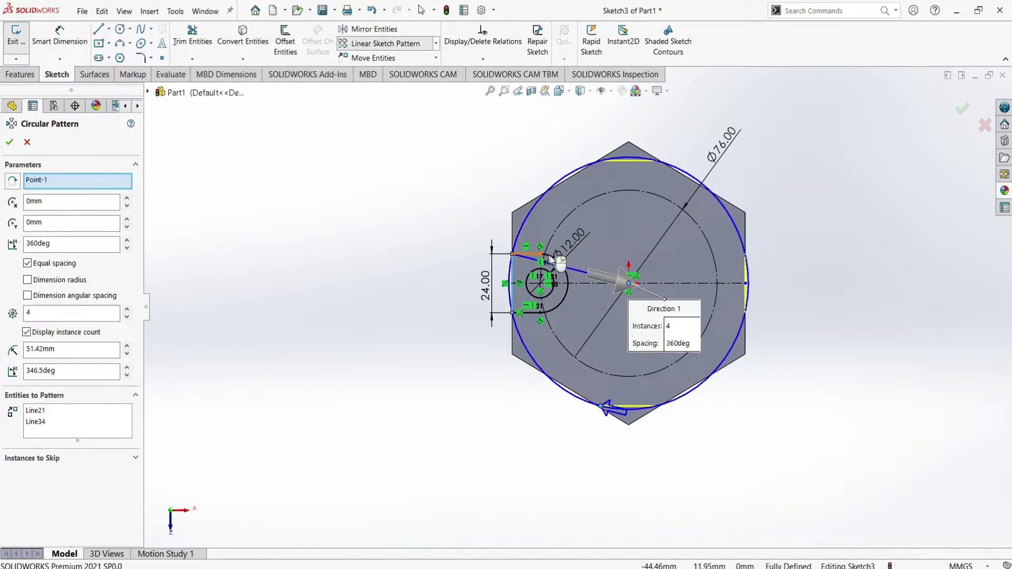
left_click(563, 272)
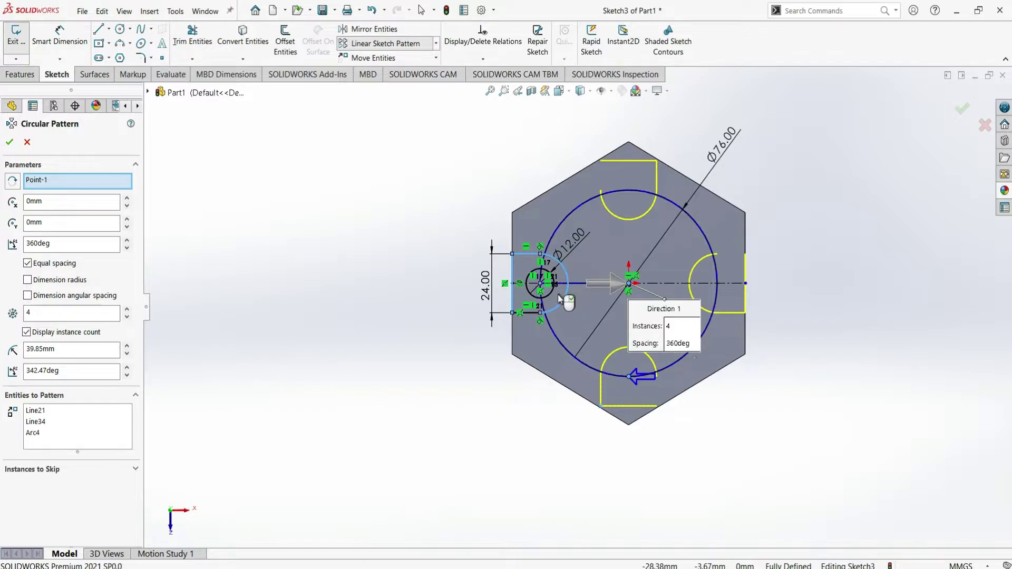
left_click(548, 291)
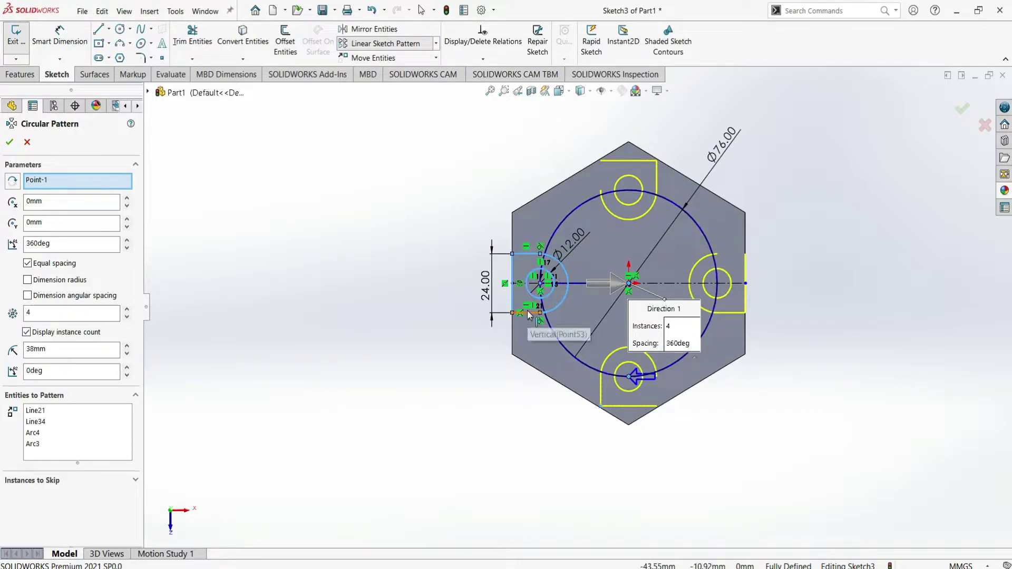
left_click(529, 313)
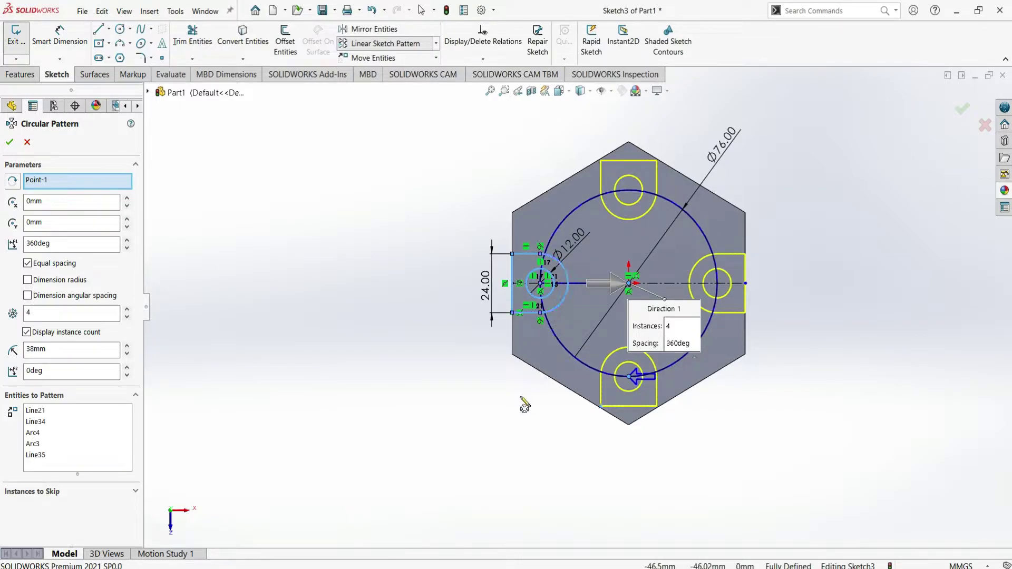
double_click(23, 312)
type("3")
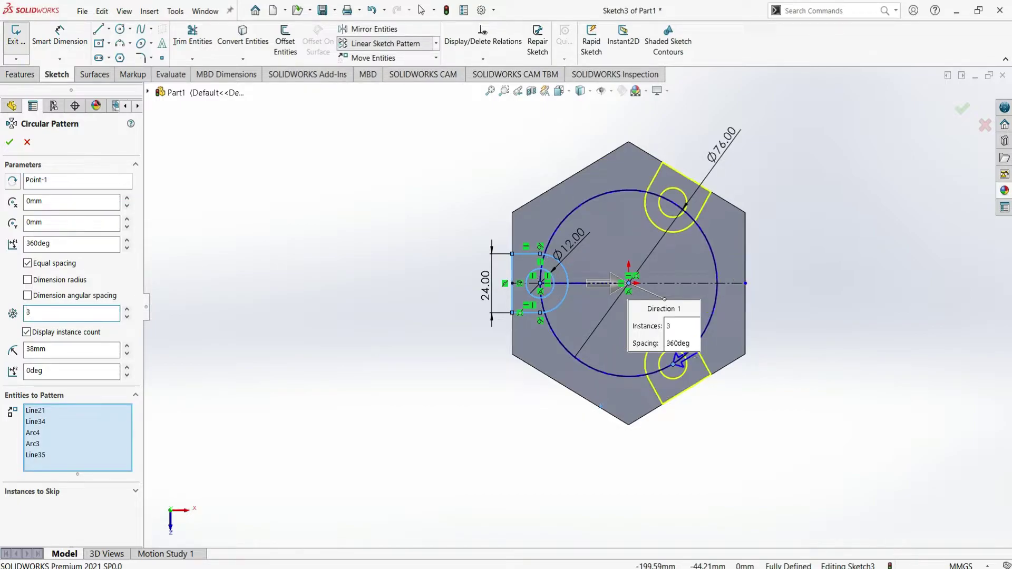
left_click(8, 142)
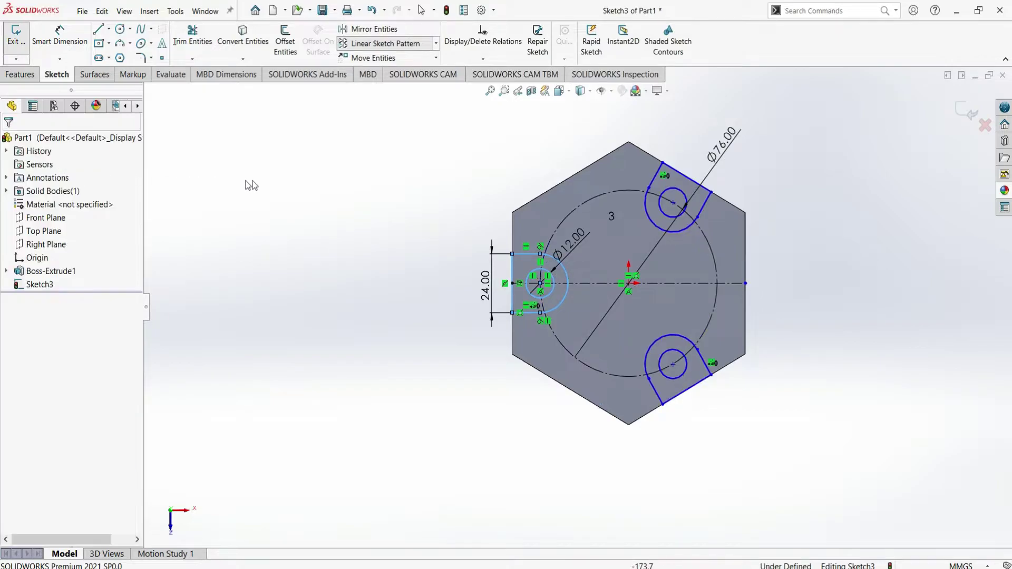
- Dimension the lower and upper patterned hole centres 19 mm horizontally from the origin
left_click(341, 199)
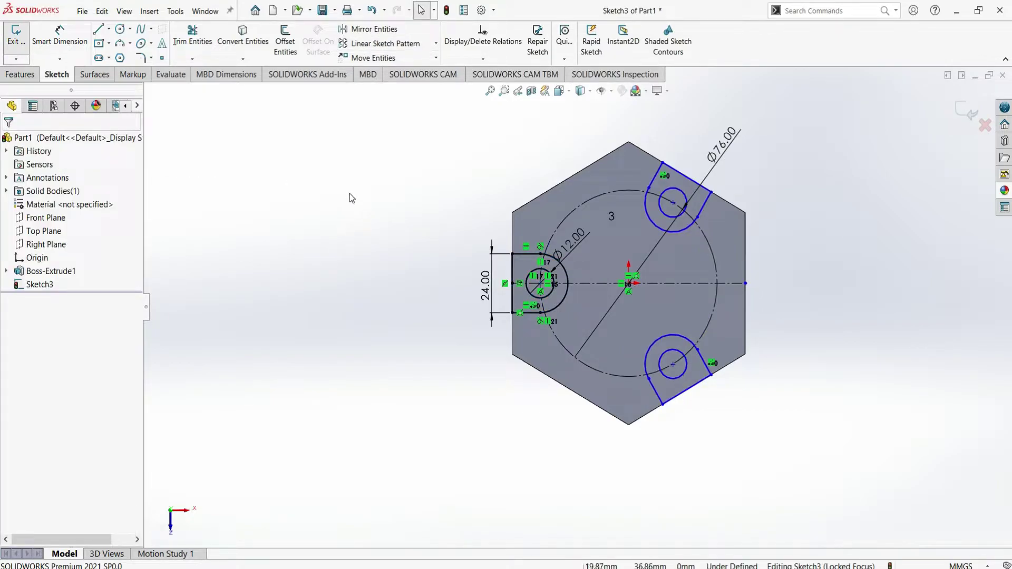
left_click(59, 36)
left_click(672, 365)
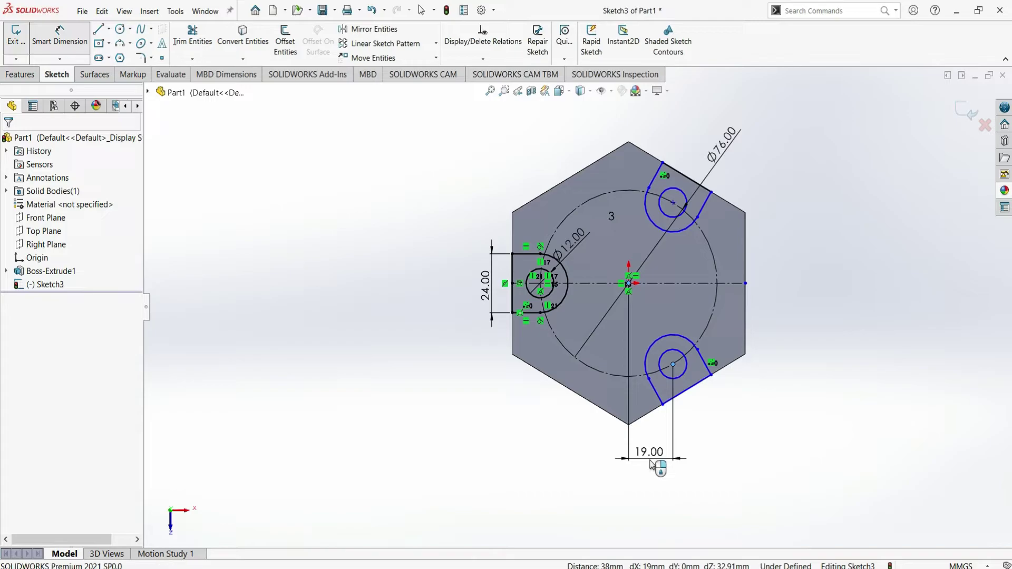
left_click(653, 464)
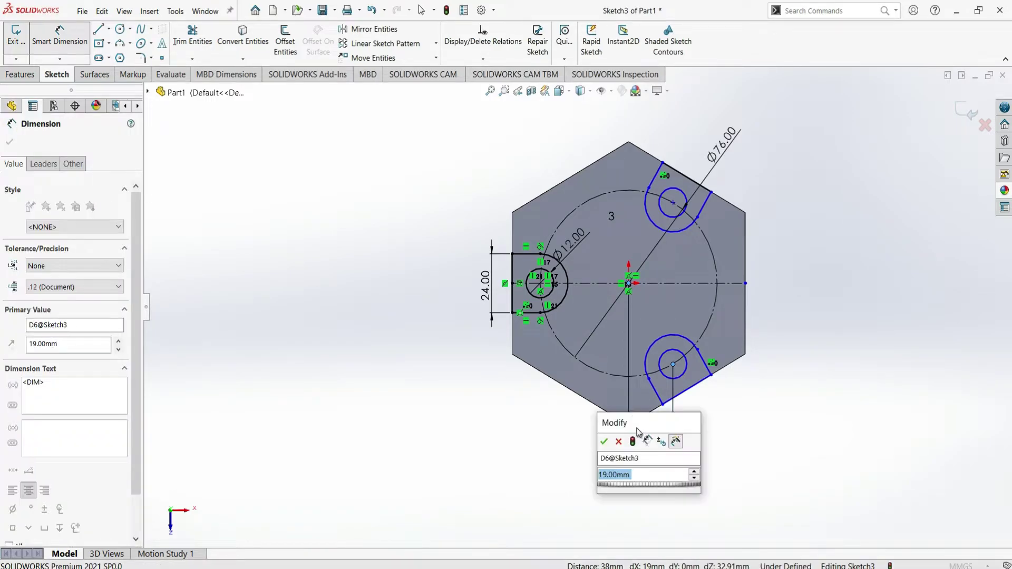
left_click(604, 441)
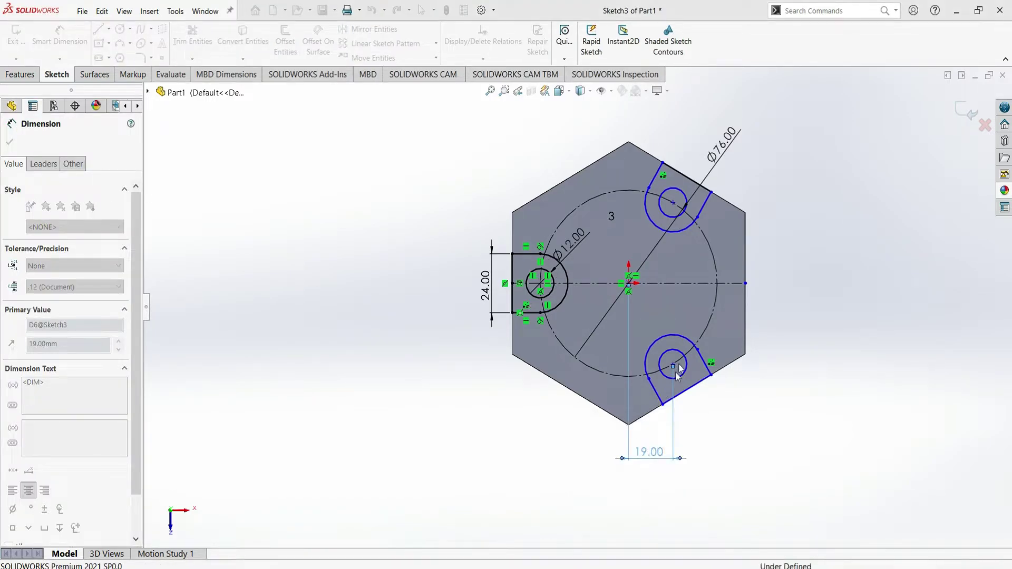
left_click(673, 203)
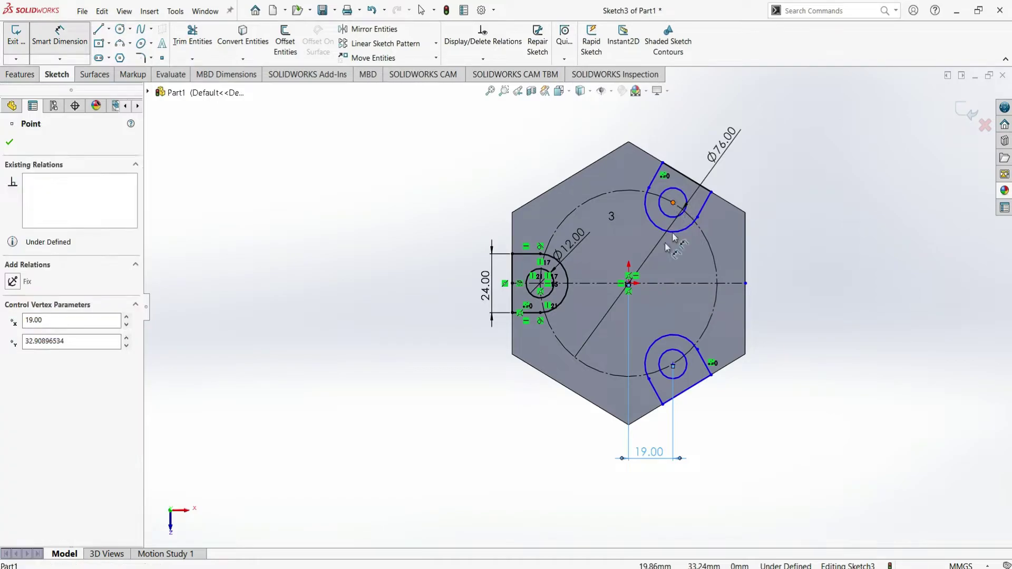
left_click(628, 285)
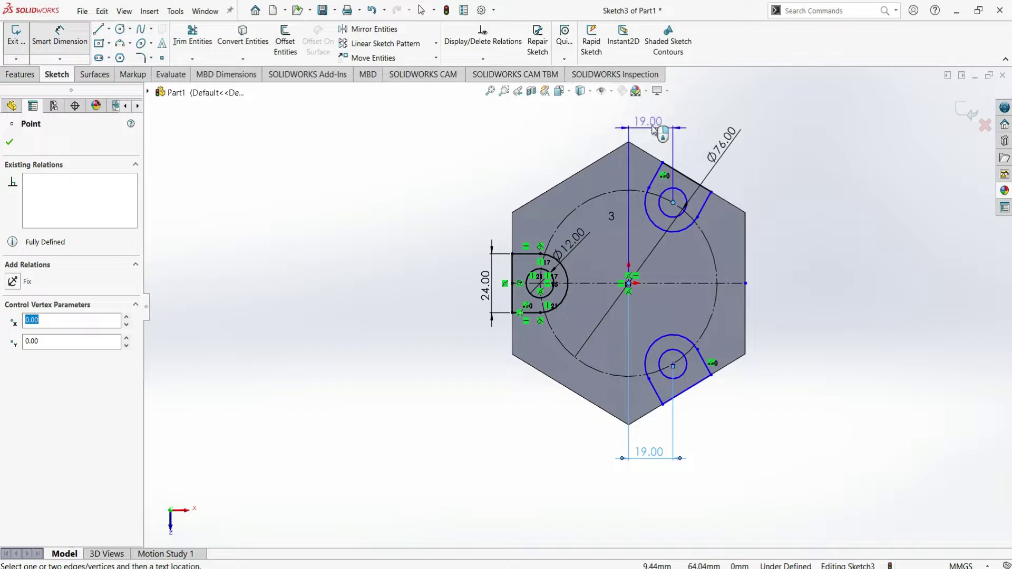
left_click(653, 127)
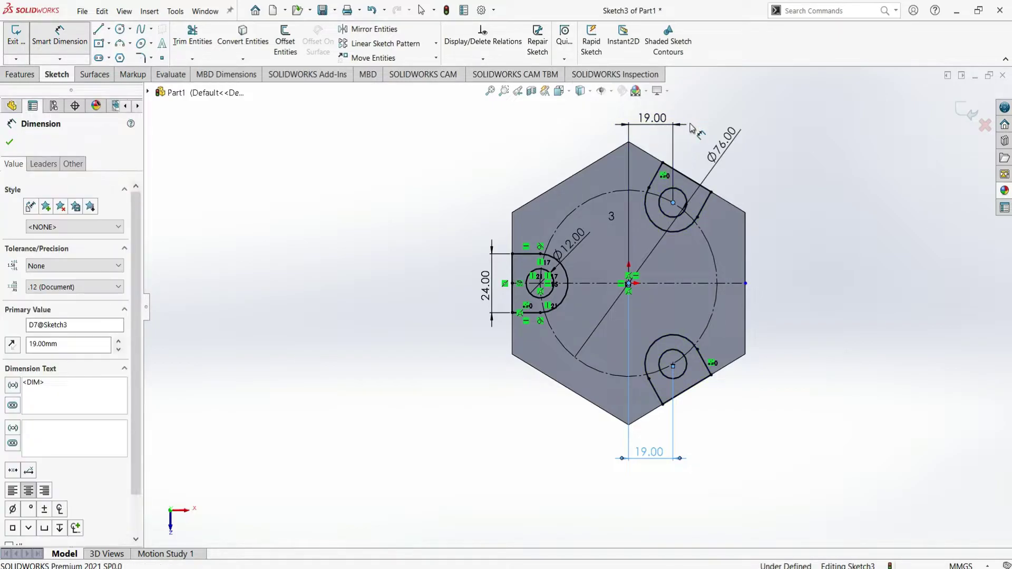
key("Return")
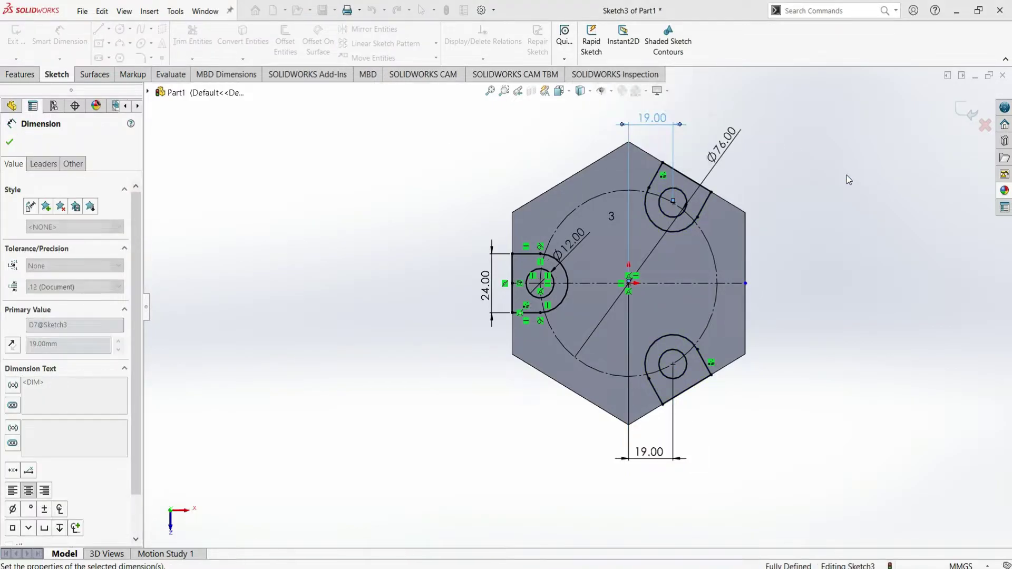
left_click(846, 175)
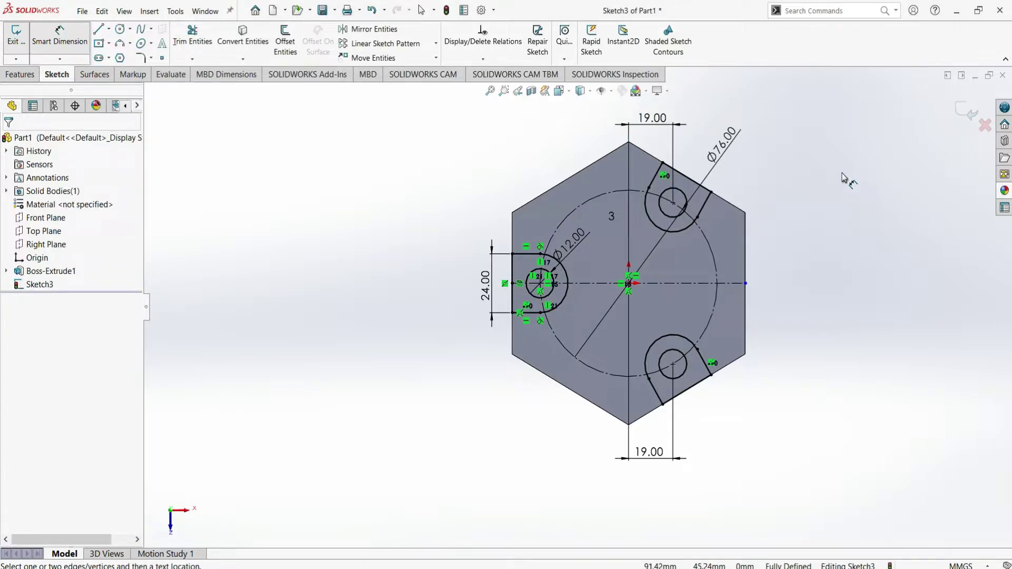
- Extrude-cut the three slot outlines Blind 10 mm deep, viewed in isometric
left_click(21, 74)
left_click(191, 49)
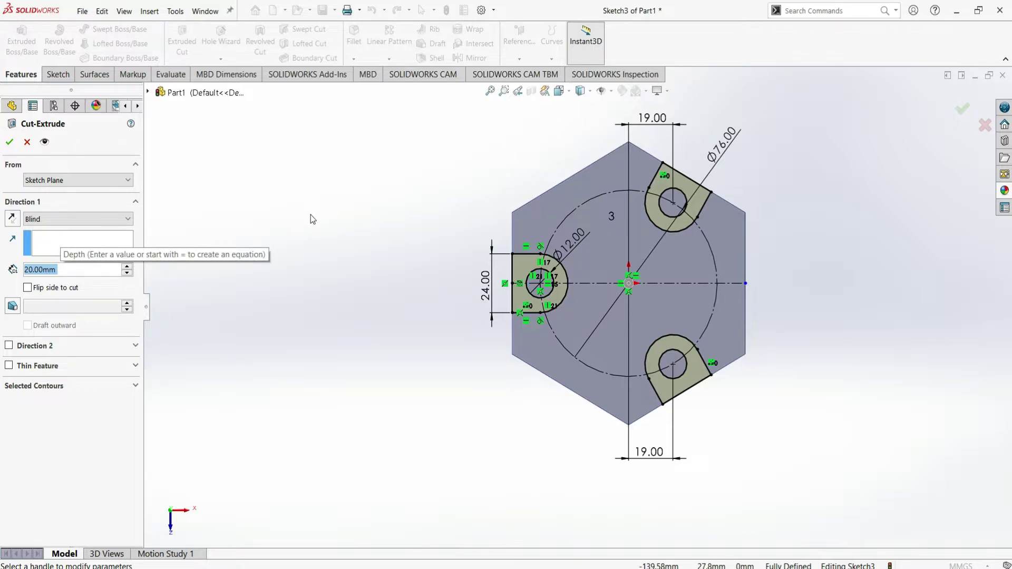
key("ctrl+7")
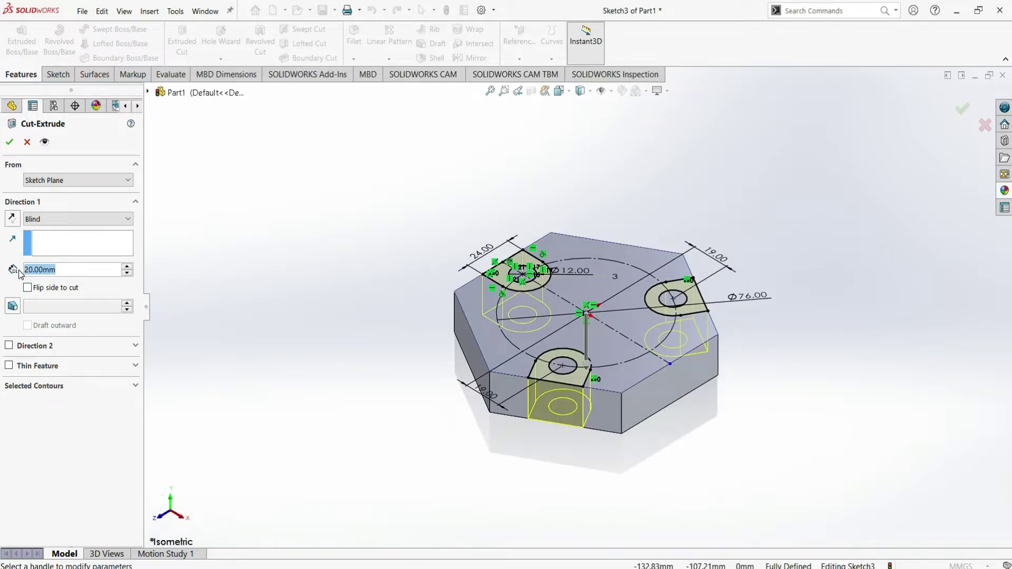
type("10")
key("Return")
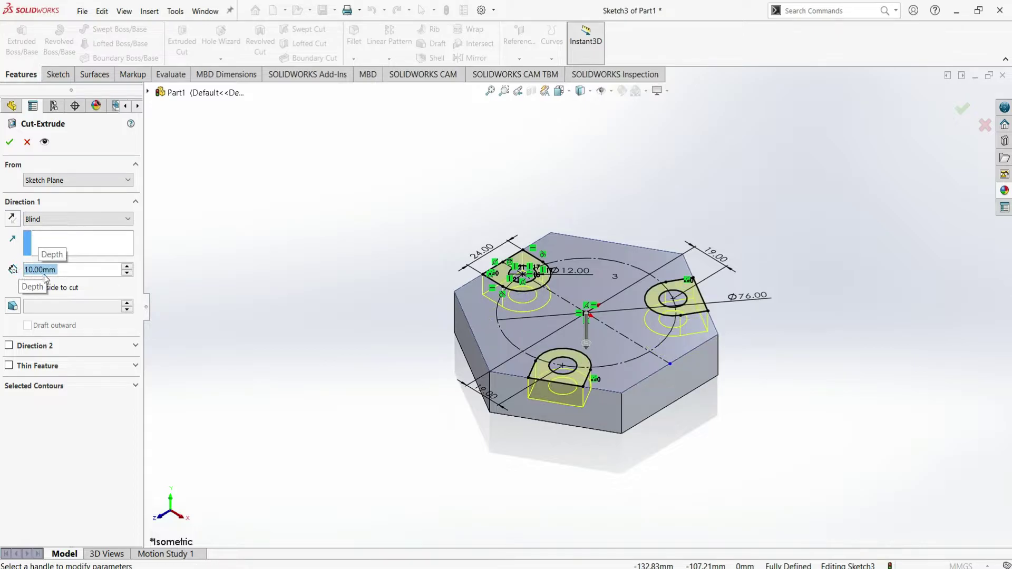
left_click(10, 148)
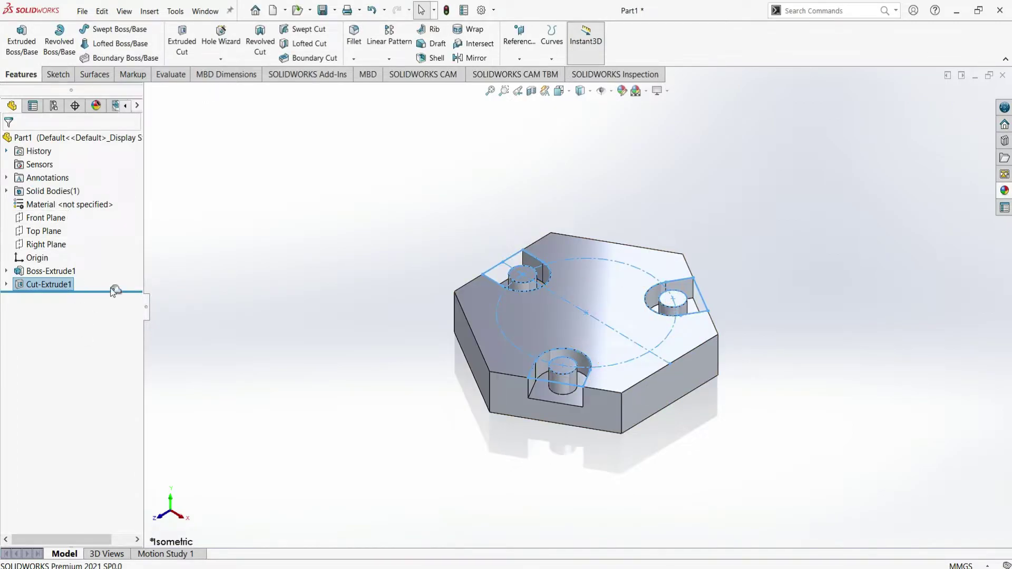
- Start a new cut from Sketch3 and clear the whole sketch from Selected Contours
left_click(8, 284)
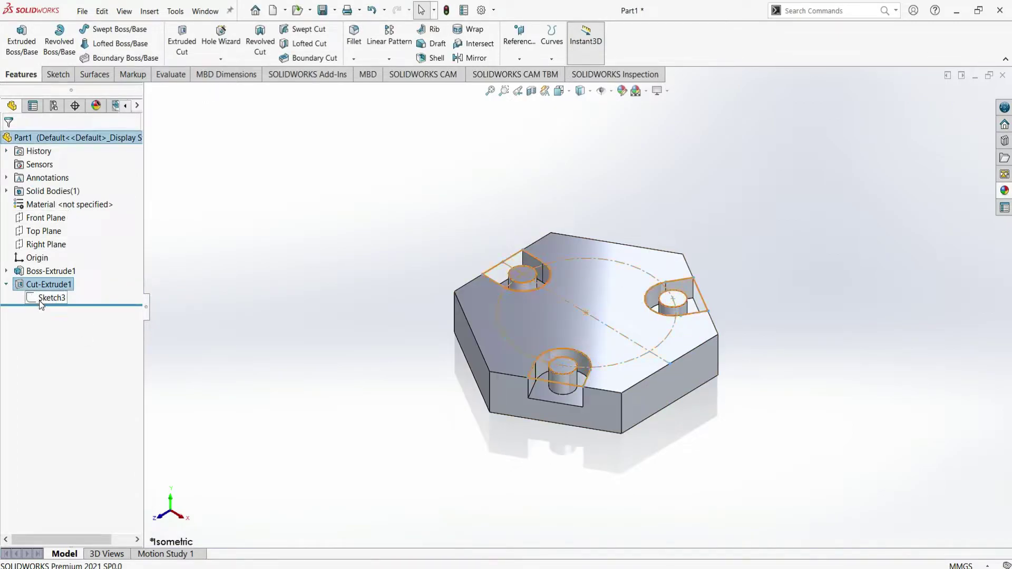
left_click(42, 300)
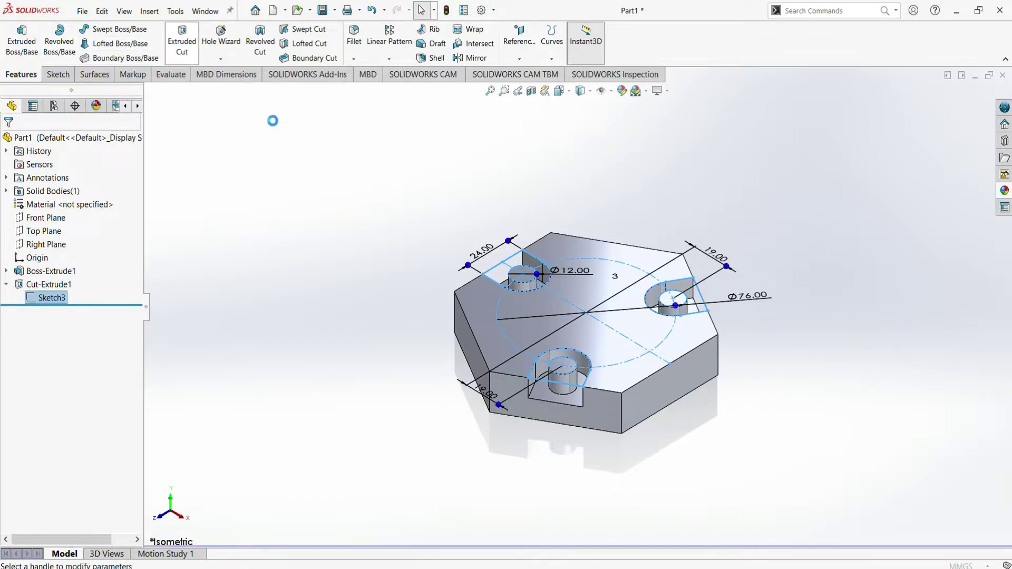
left_click(125, 389)
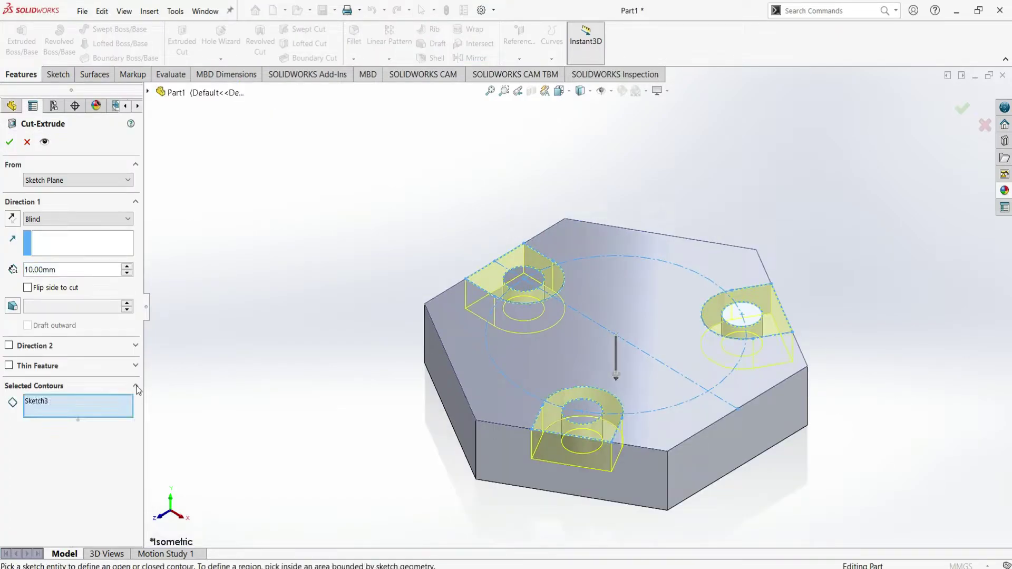
left_click(102, 402)
right_click(122, 402)
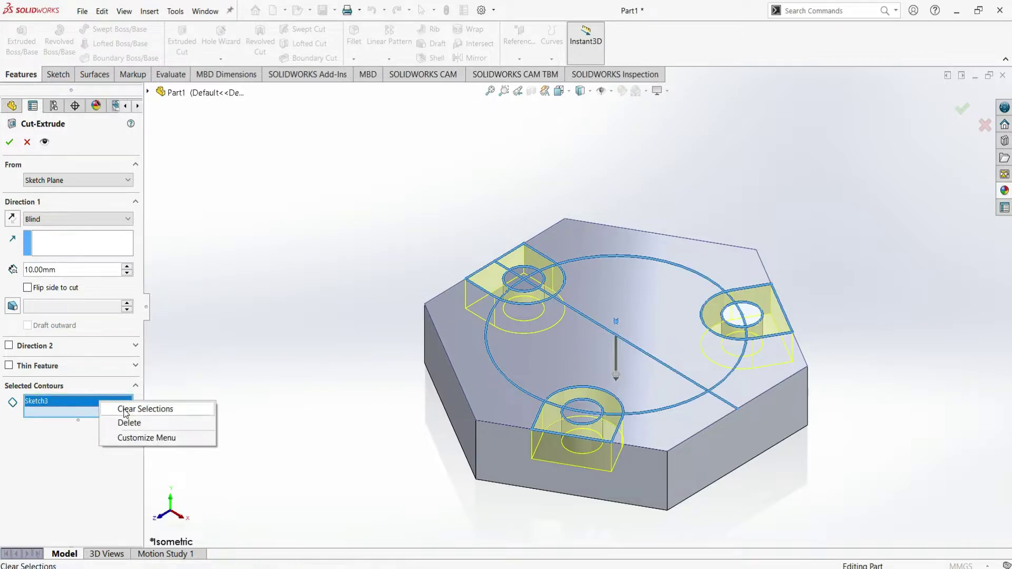
left_click(123, 408)
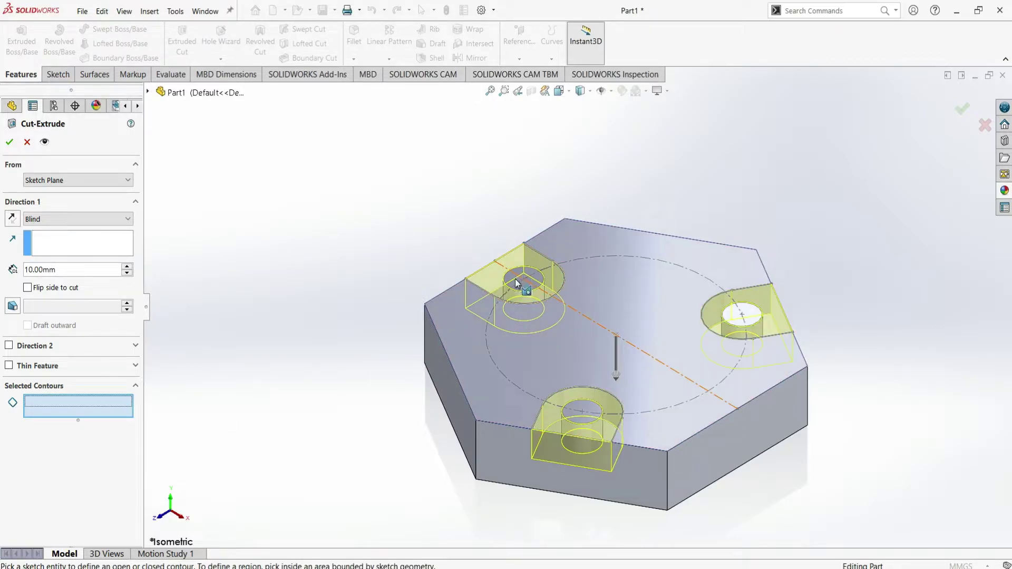
- Select the three Ø12 hole regions and cut them Through All
left_click(517, 283)
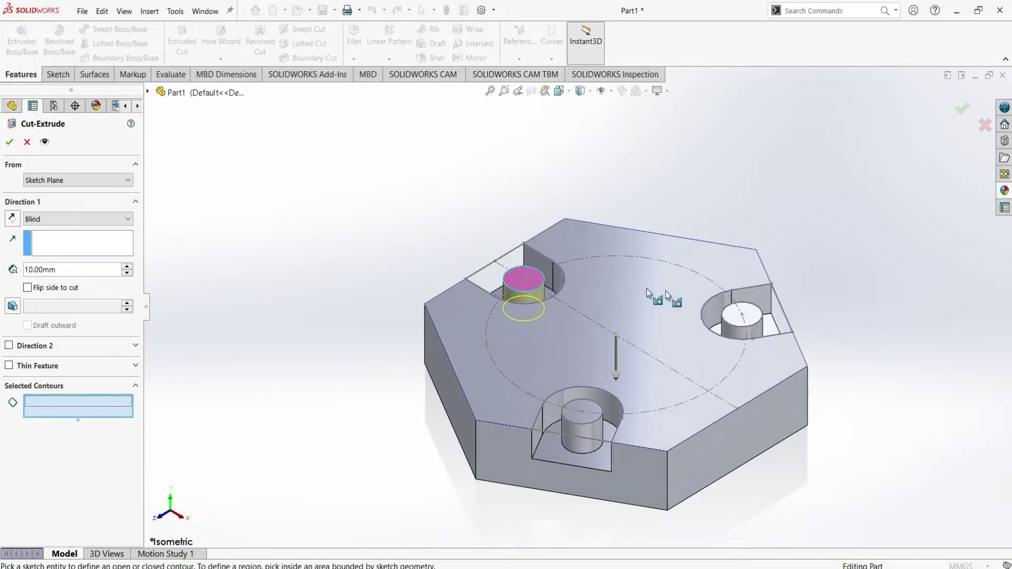
left_click(755, 320)
left_click(597, 416)
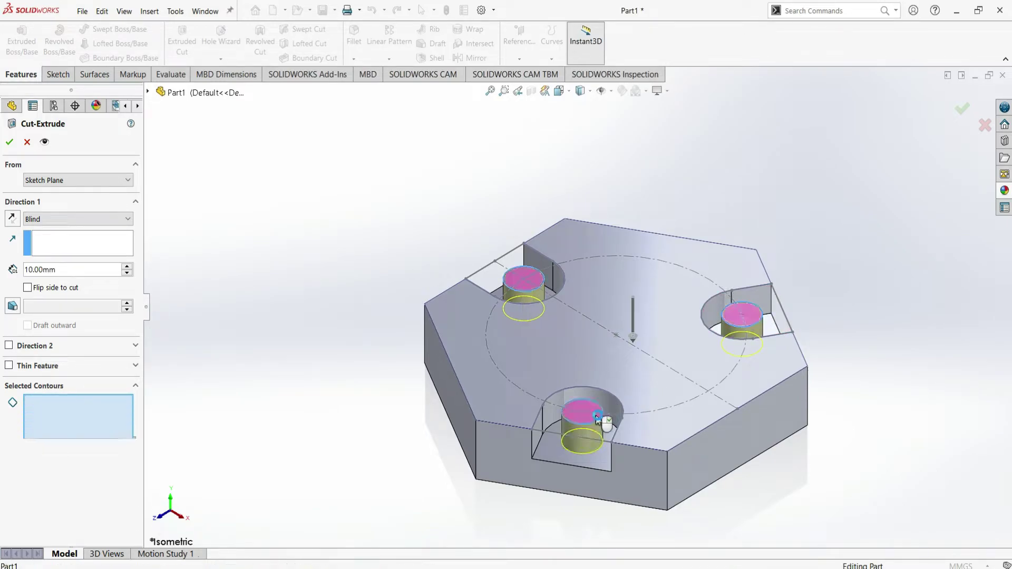
left_click(55, 223)
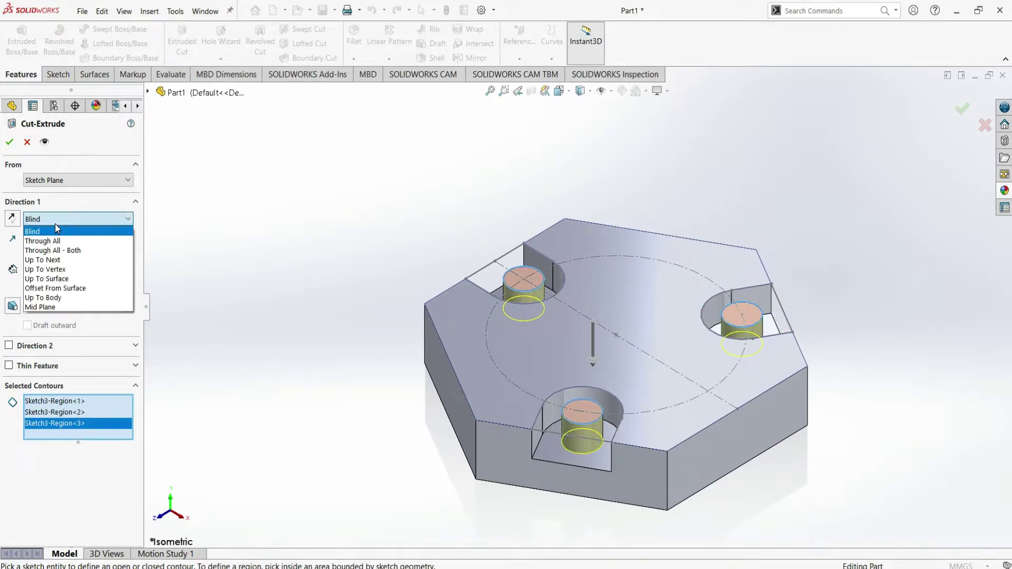
left_click(55, 234)
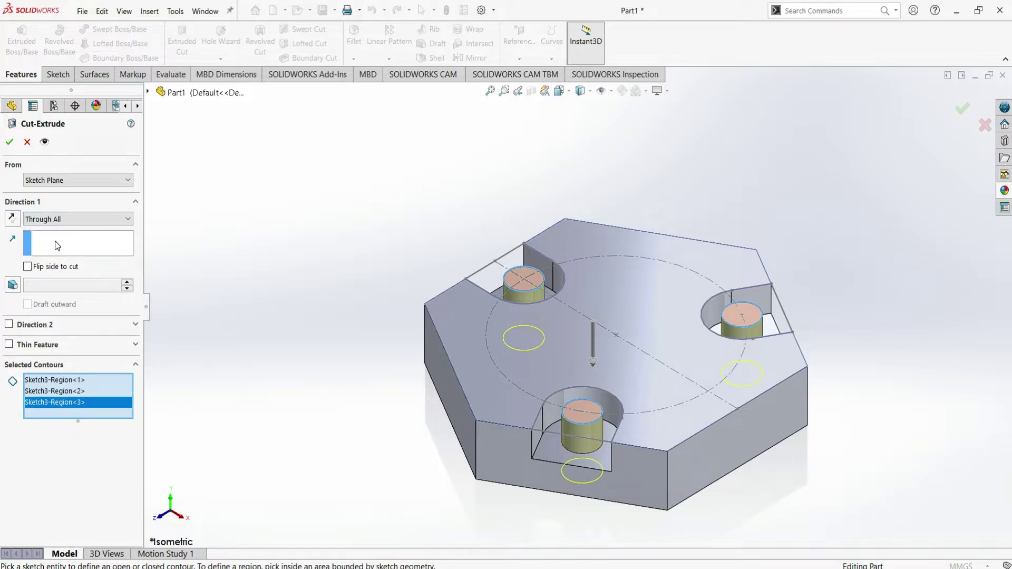
left_click(8, 143)
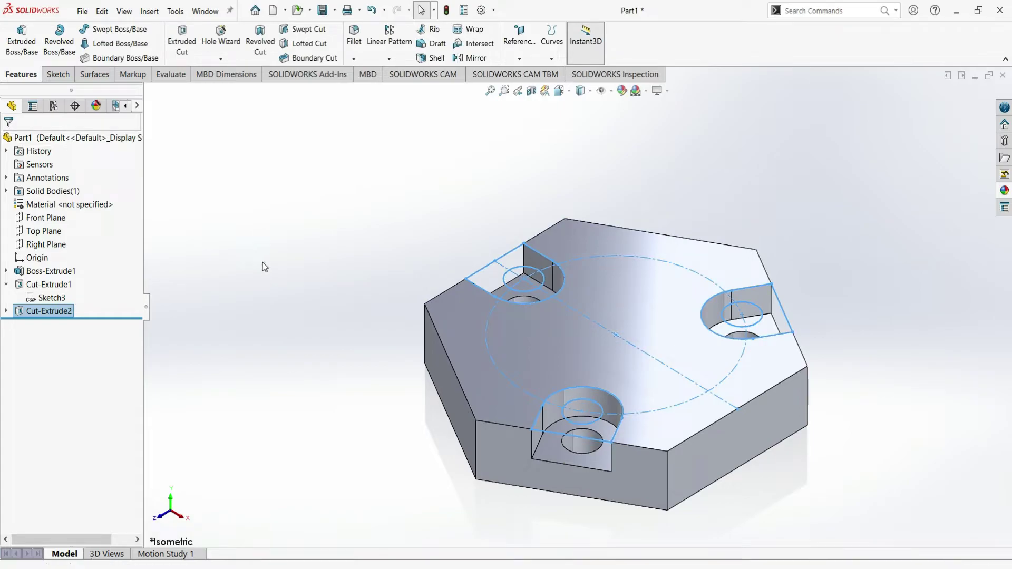
left_click(262, 266)
- Inspect the new holes, then start a new sketch on the plate's top face
scroll(715, 191, "down", 2)
right_click(715, 191)
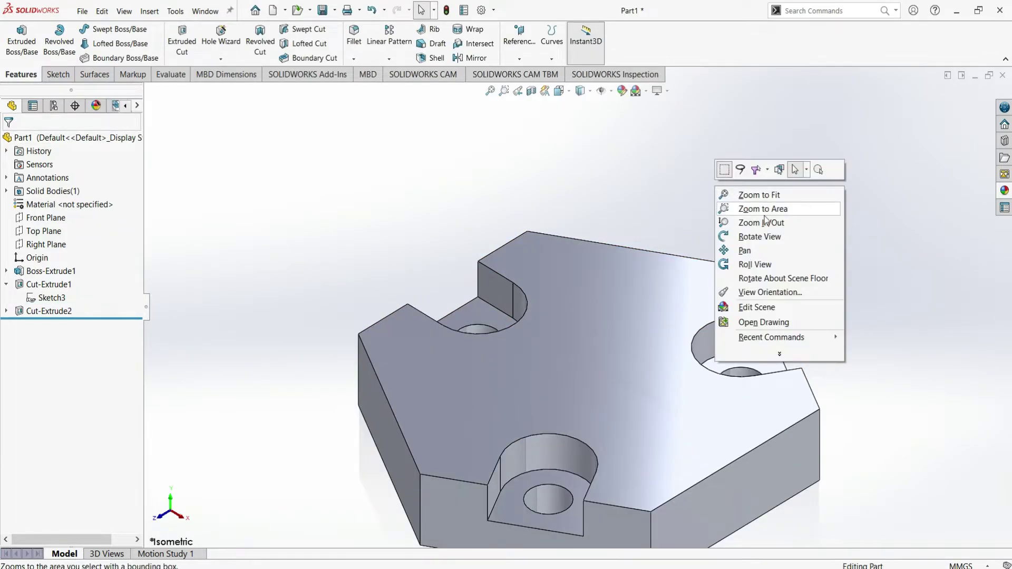
left_click(760, 240)
mouse_move(758, 258)
left_mouse_down()
mouse_move(790, 350)
mouse_move(770, 393)
mouse_move(784, 324)
mouse_move(821, 285)
left_mouse_up()
key("Escape")
key("ctrl+7")
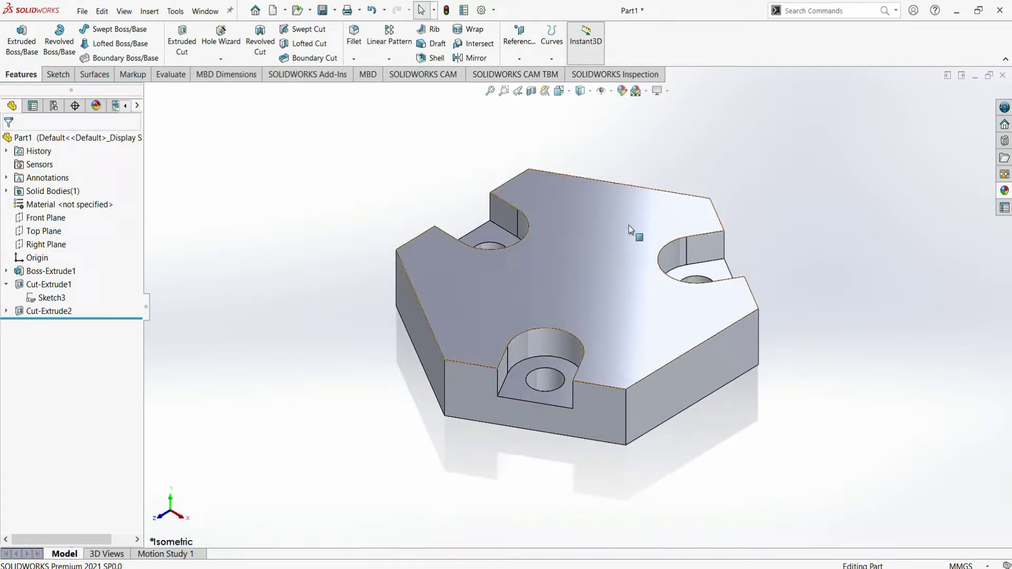
left_click(625, 232)
left_click(57, 74)
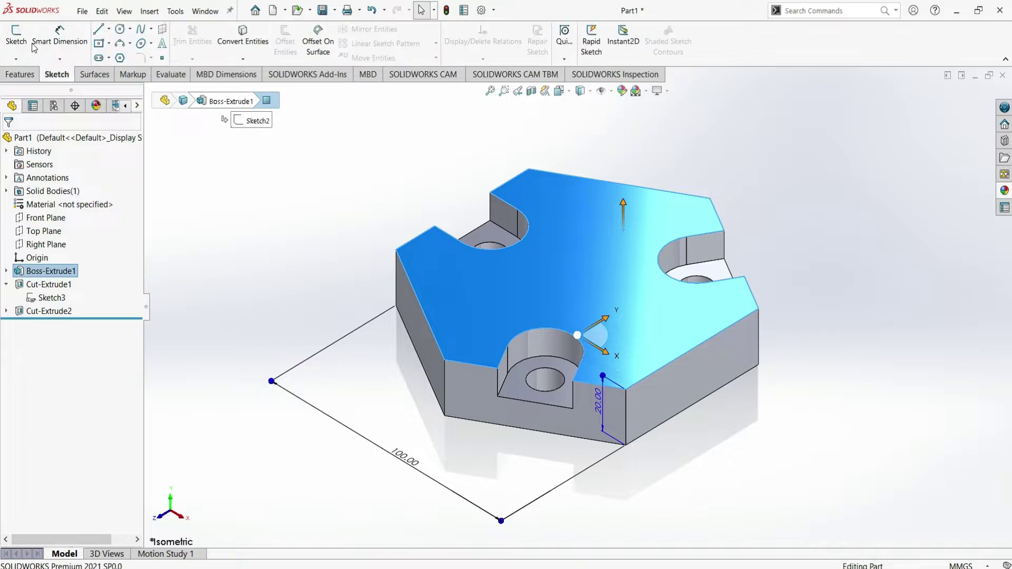
left_click(26, 41)
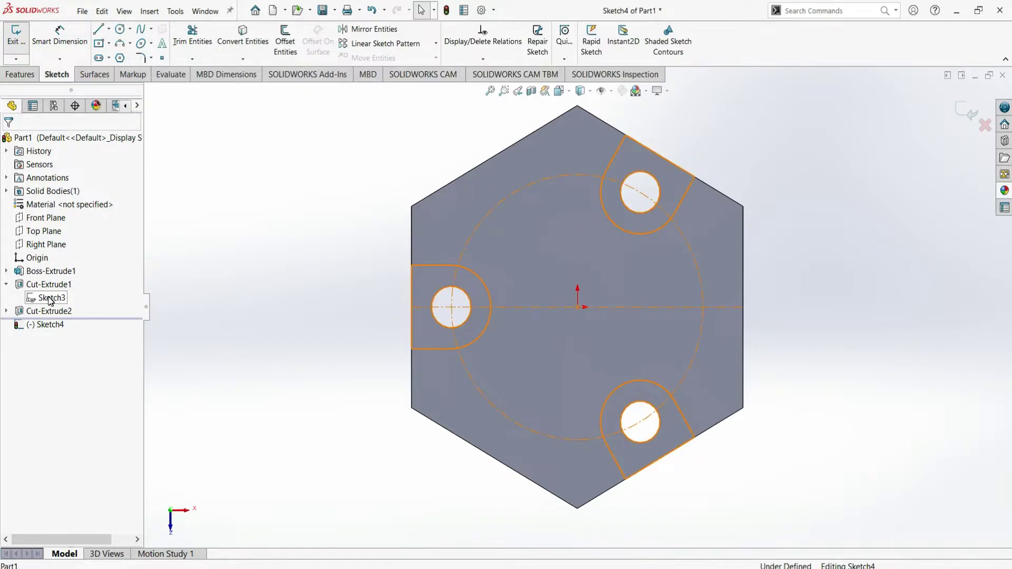
- Convert Sketch3's Ø76 bolt circle into the new sketch
right_click(77, 291)
left_click(72, 290)
left_click(293, 278)
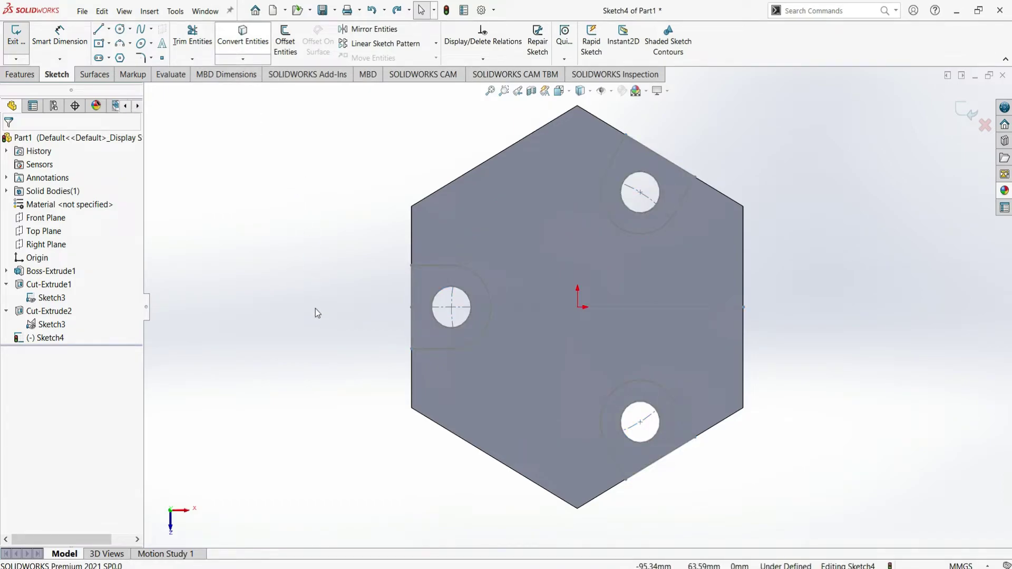
left_click(516, 193)
left_click(10, 142)
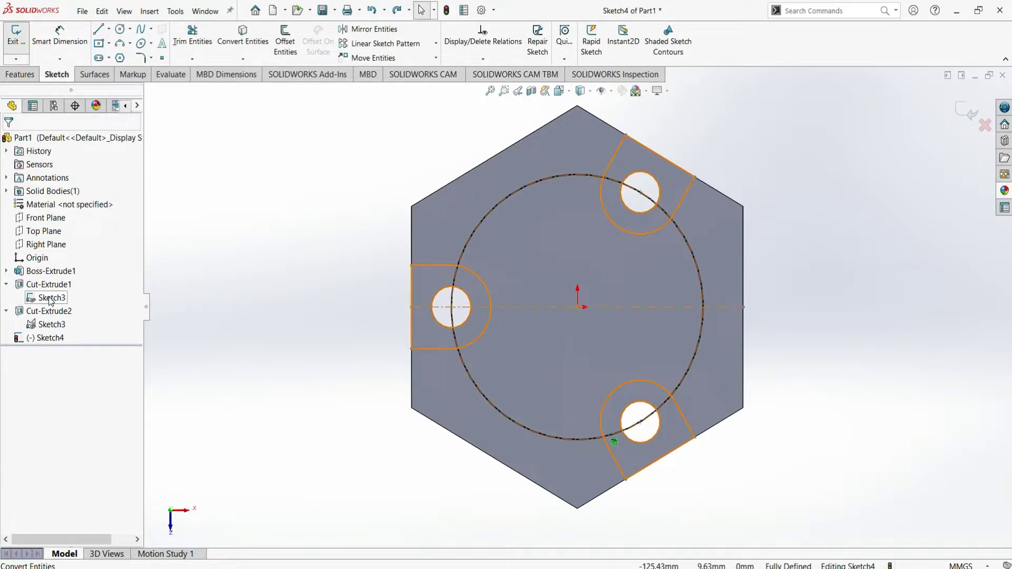
- Hide Sketch3 and set the copied Ø76 circle to For construction
left_click(51, 297)
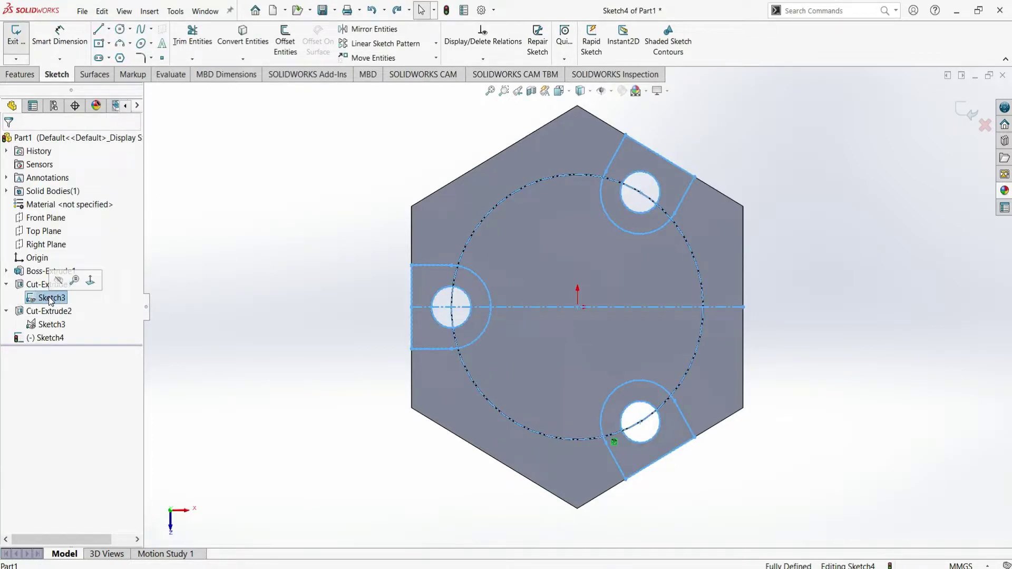
left_click(238, 278)
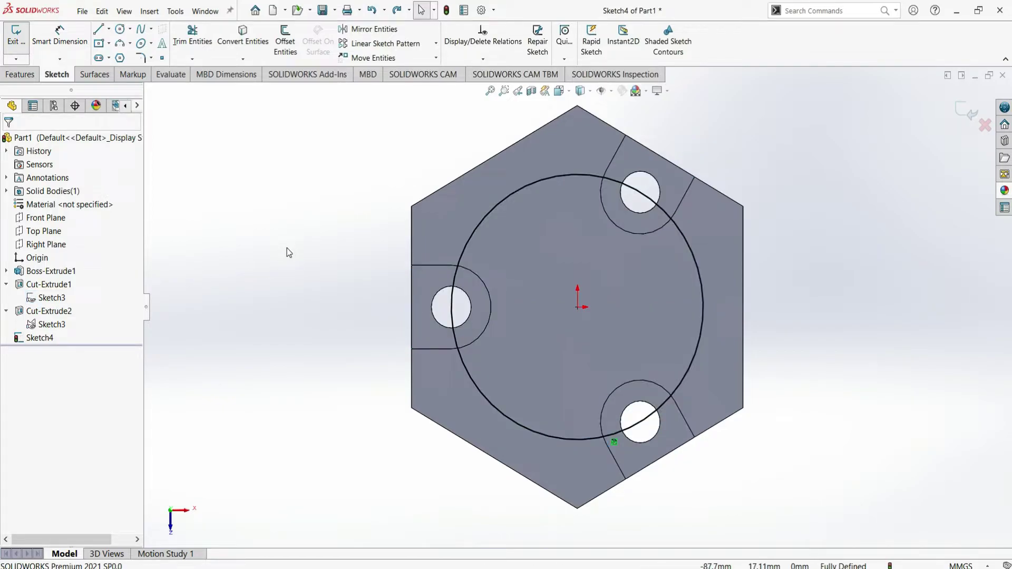
left_click(561, 177)
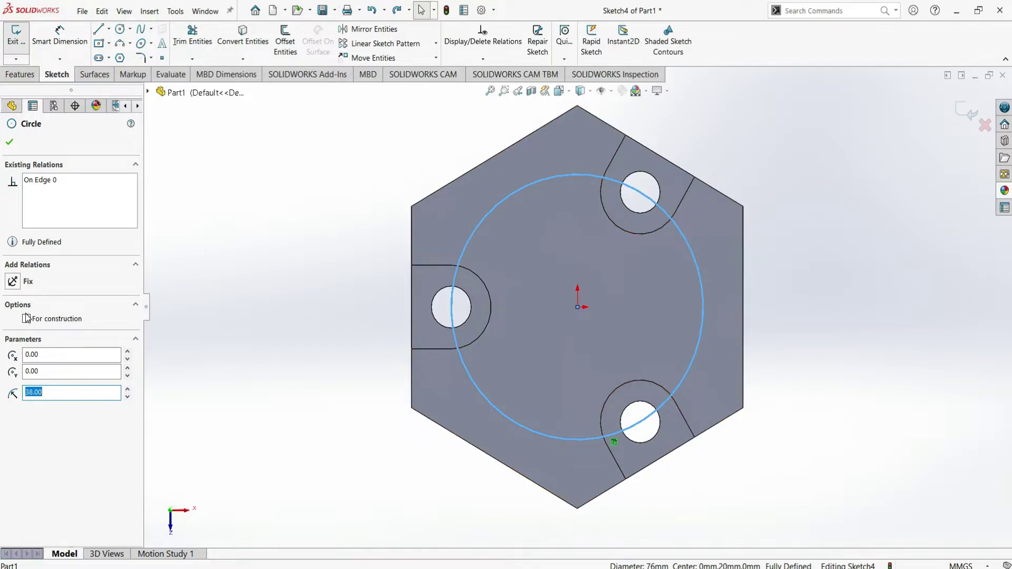
left_click(11, 144)
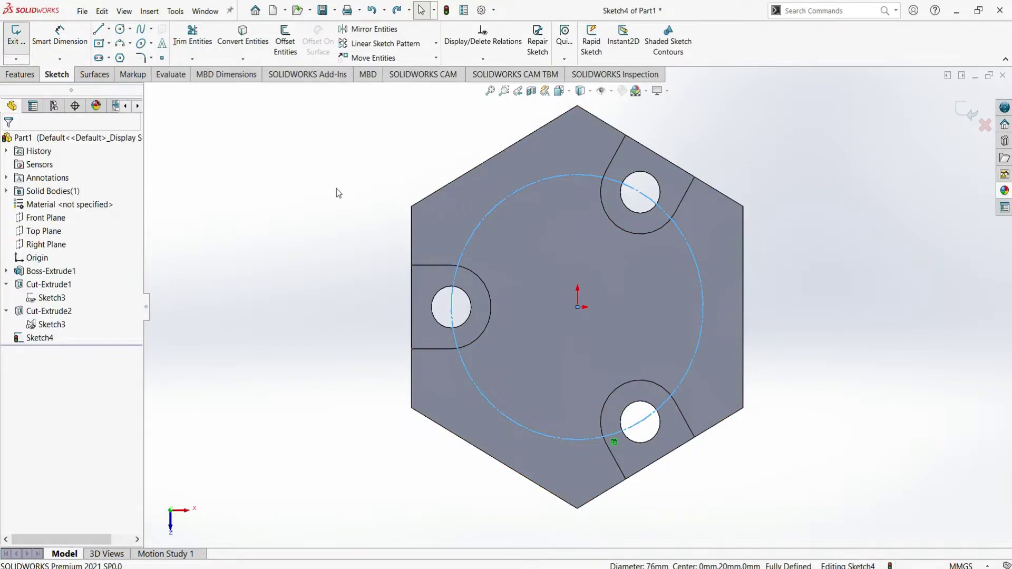
left_click(110, 30)
- Draw a vertical centerline between hexagon corners and another from the origin up-left
left_click(122, 57)
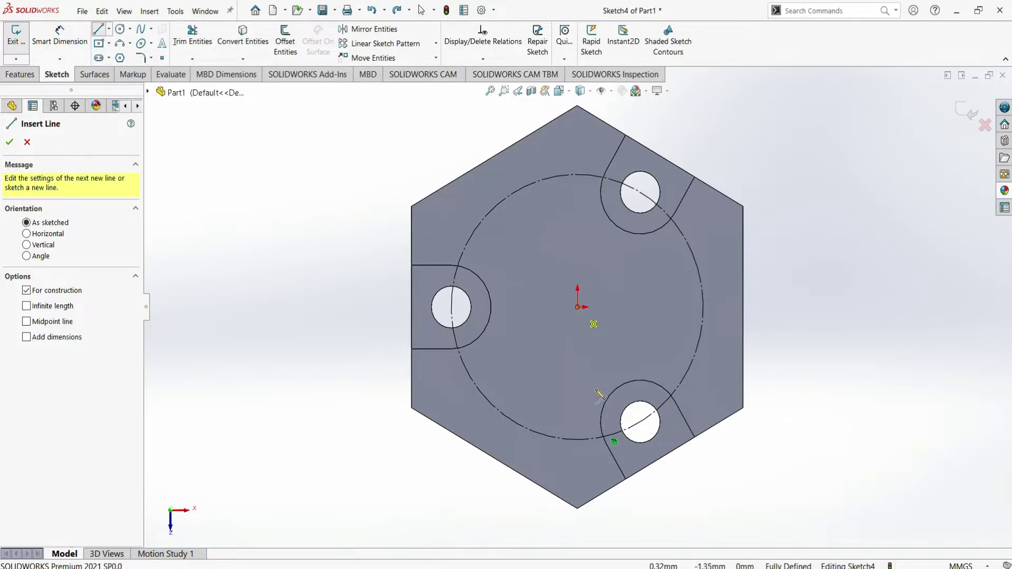
left_click(578, 508)
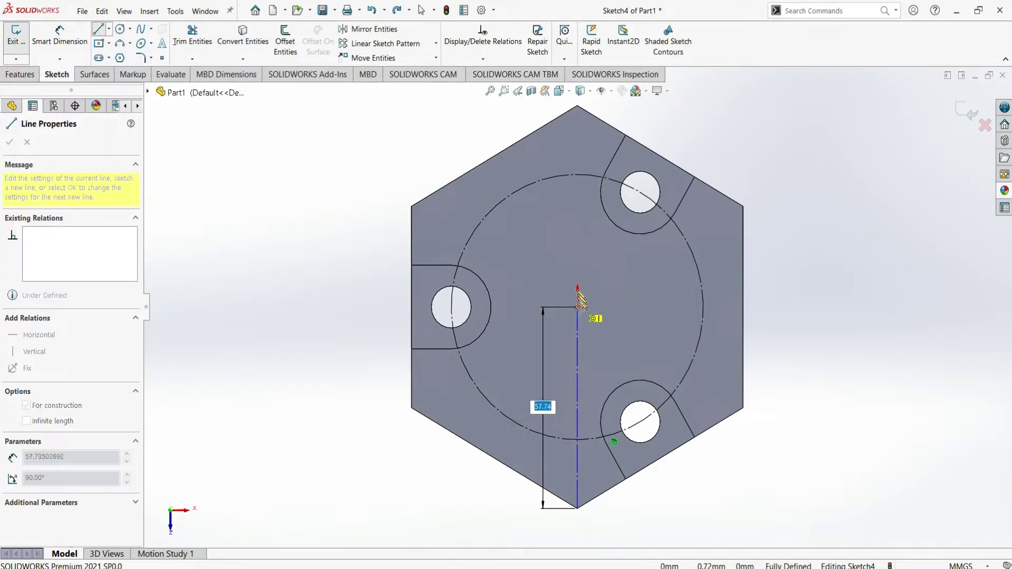
left_click(578, 106)
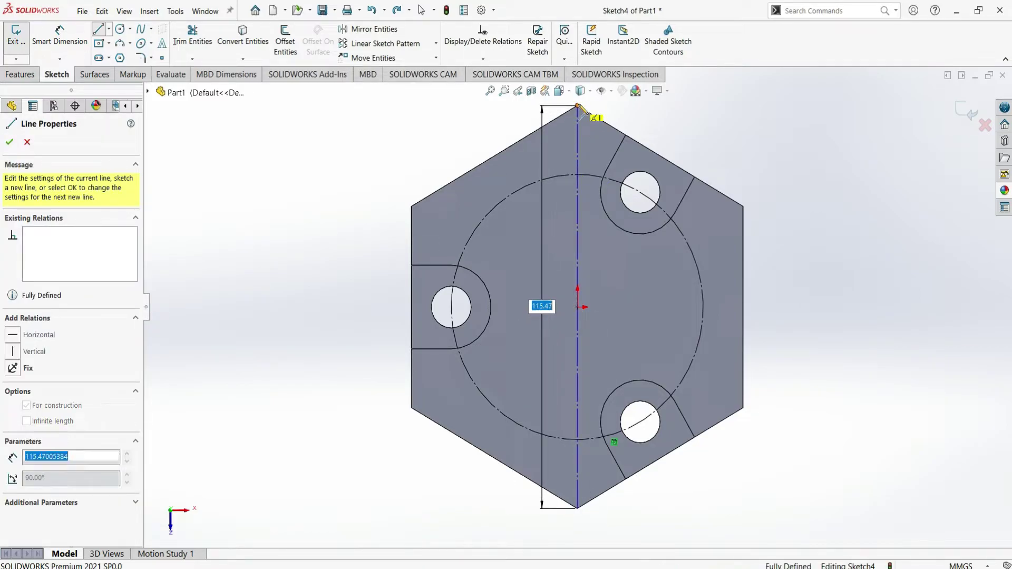
key("Escape")
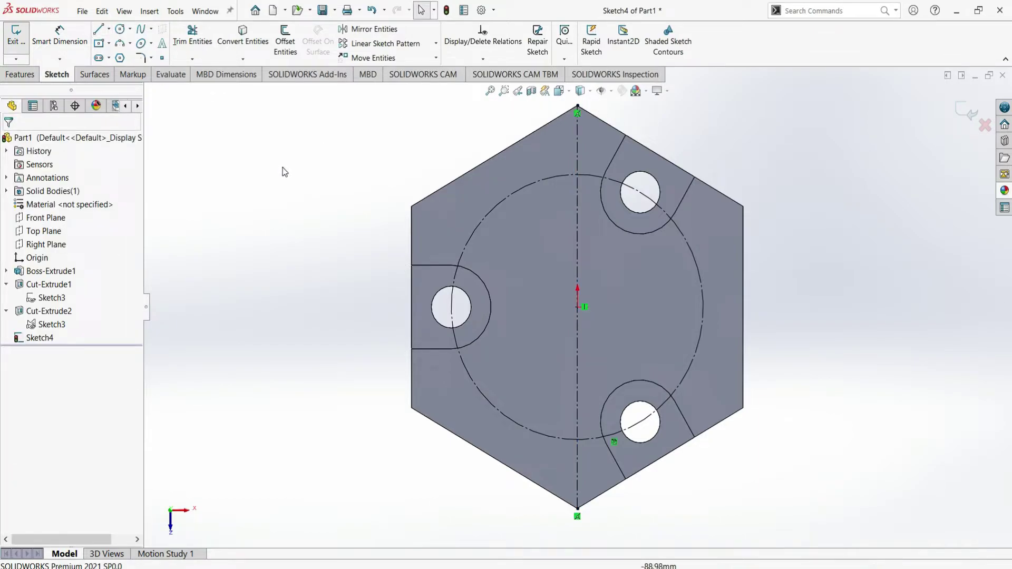
left_click(109, 29)
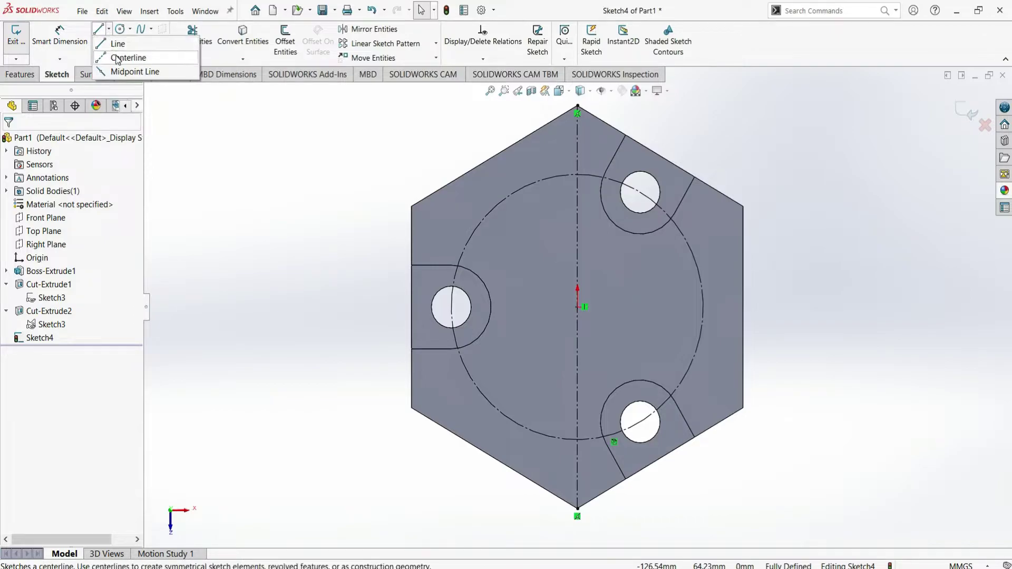
left_click(122, 55)
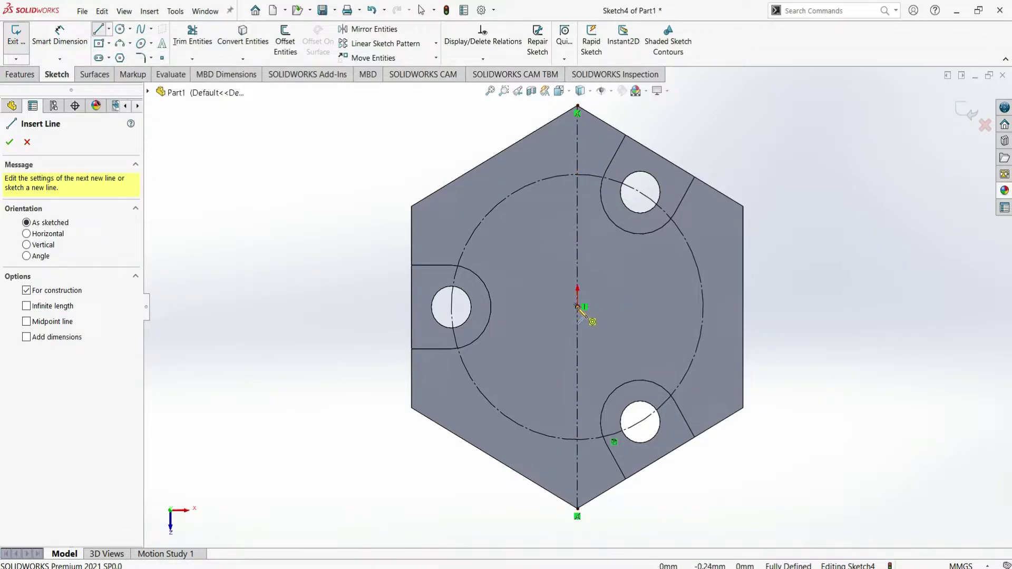
left_click(577, 306)
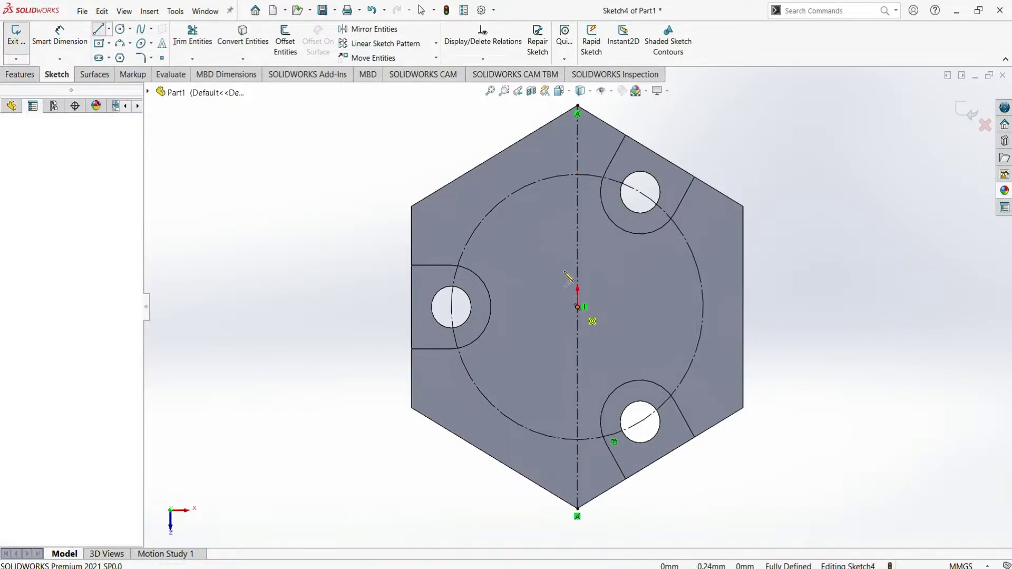
left_click(484, 122)
key("Escape")
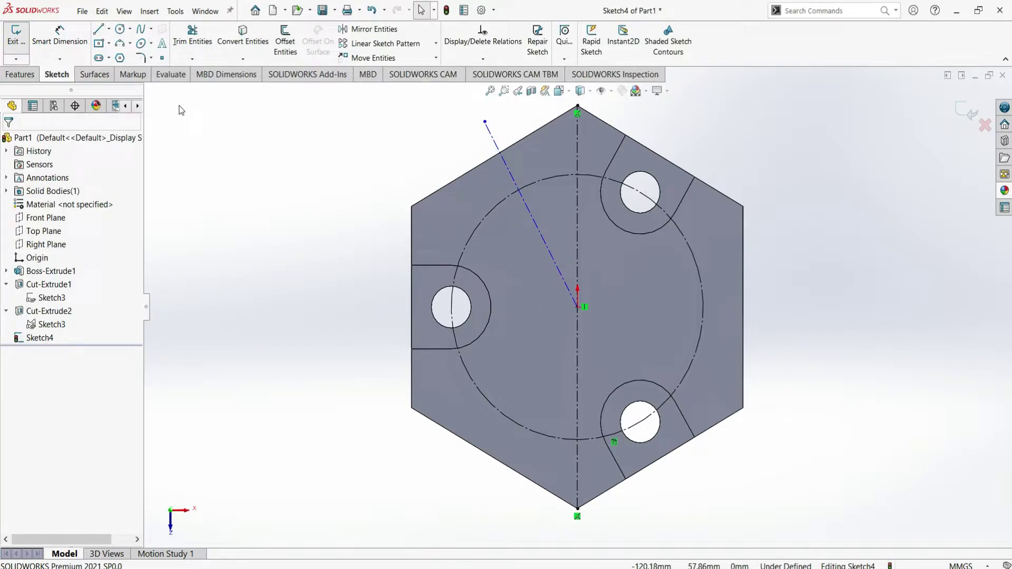
- Dimension the angle between the two centerlines as 30°
left_click(60, 36)
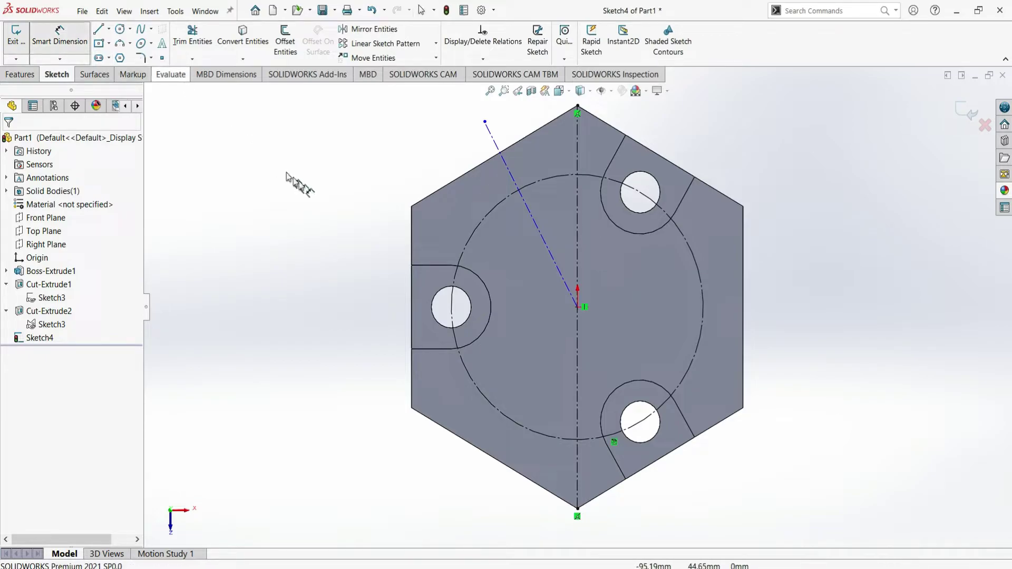
left_click(531, 168)
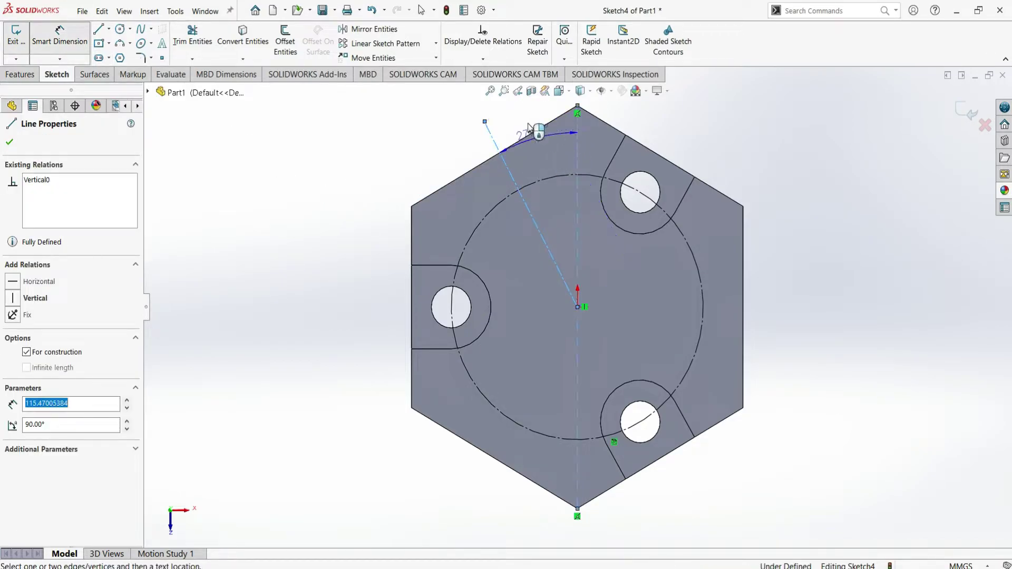
left_click(577, 154)
left_click(544, 131)
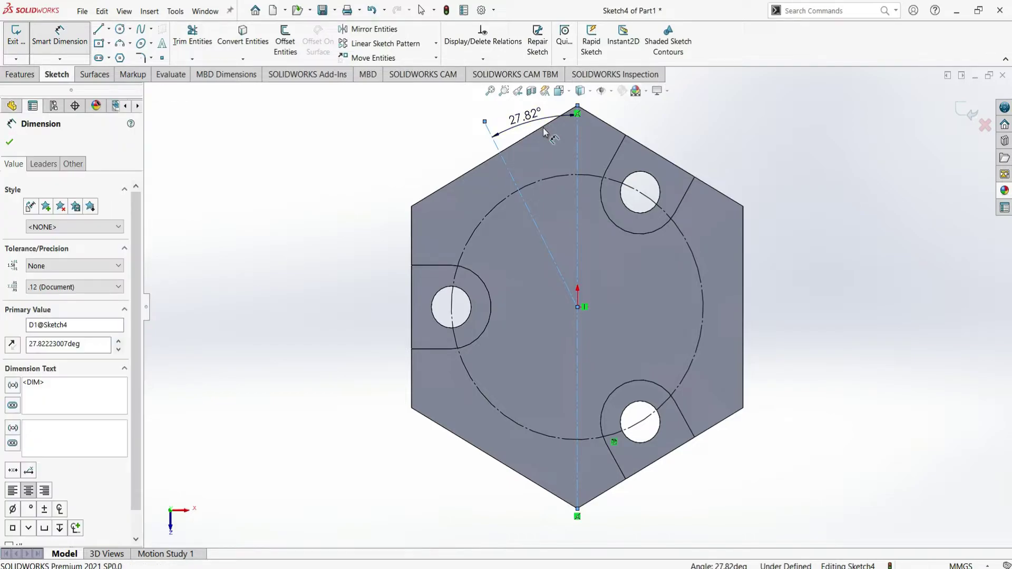
type("30")
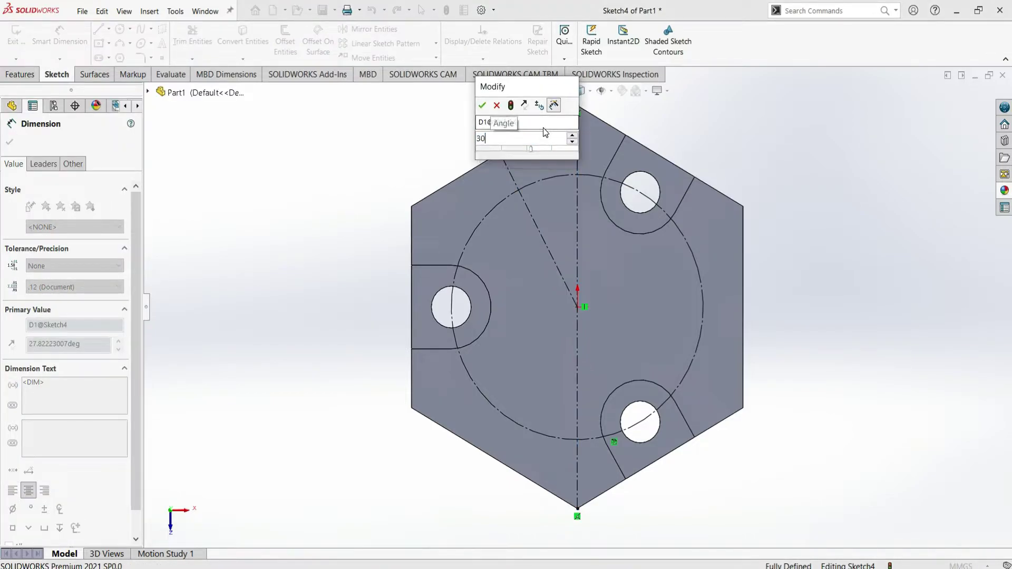
key("Return")
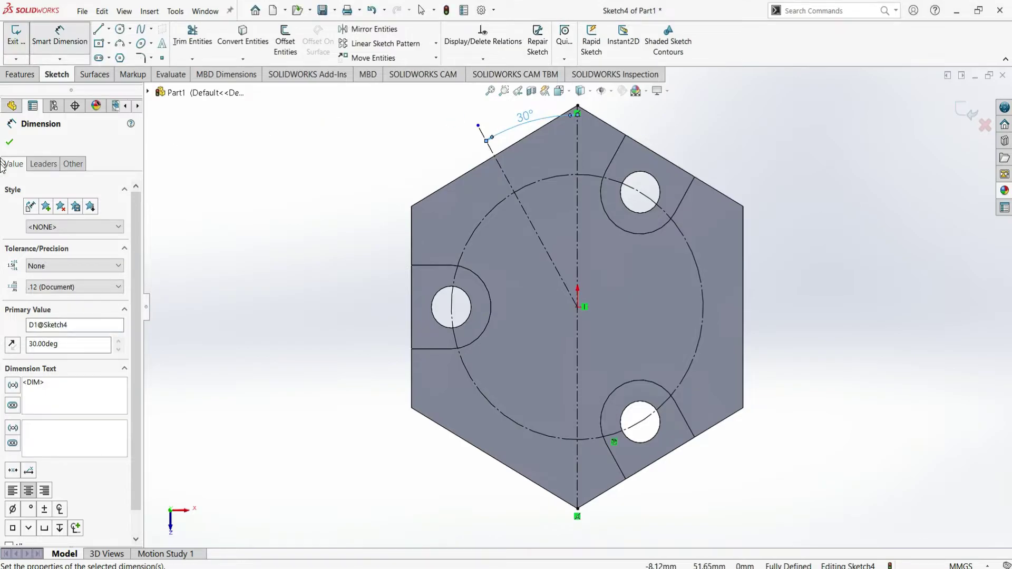
left_click(7, 145)
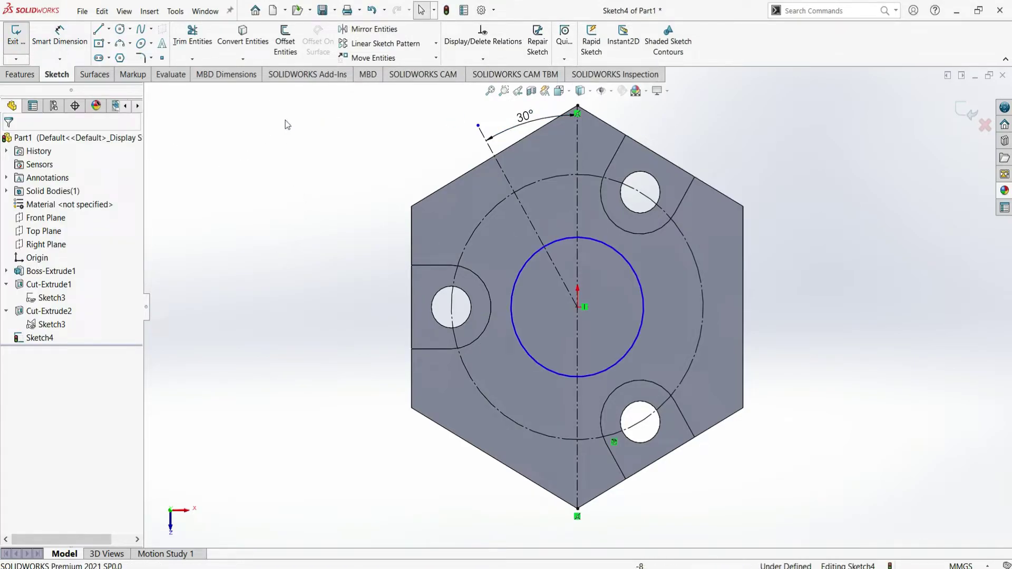
- Offset the 30° centreline 12 mm bi-directionally
left_click(290, 48)
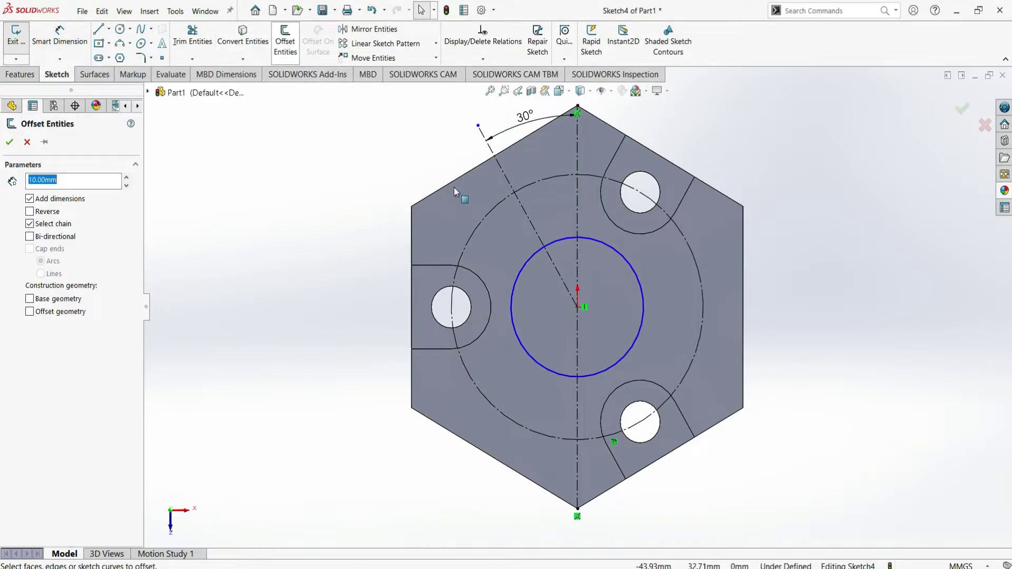
left_click(506, 175)
type("12")
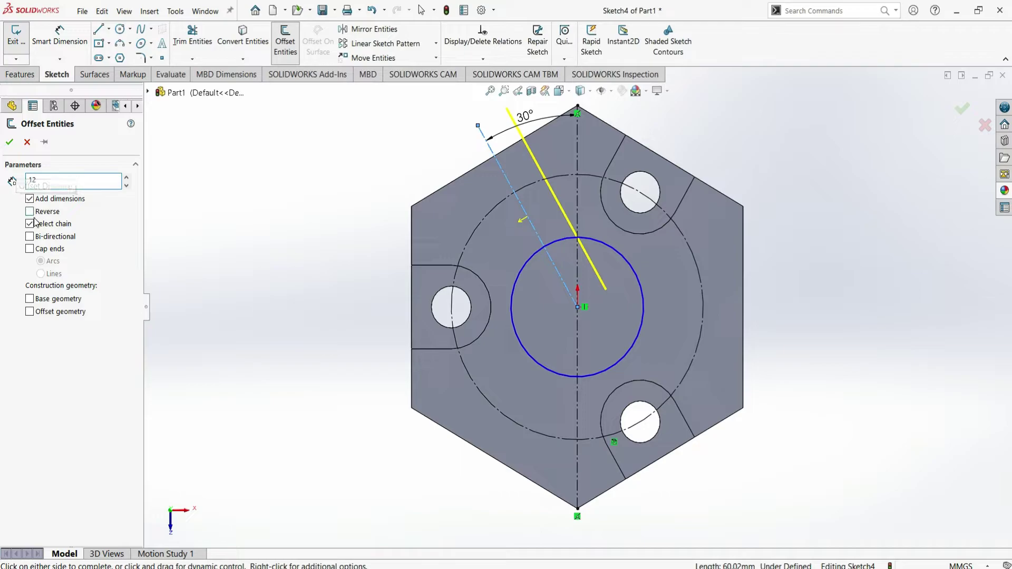
left_click(30, 236)
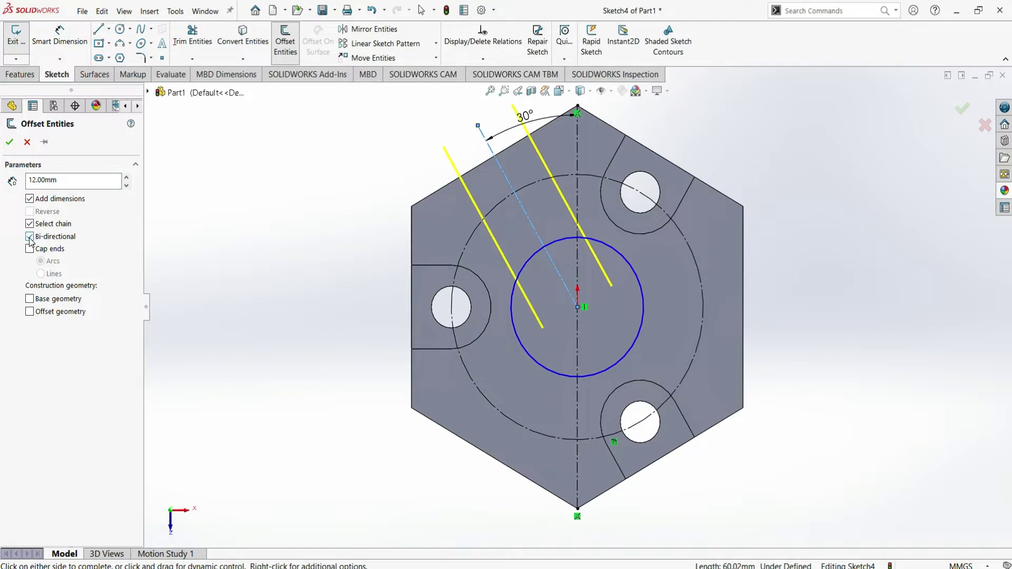
left_click(10, 144)
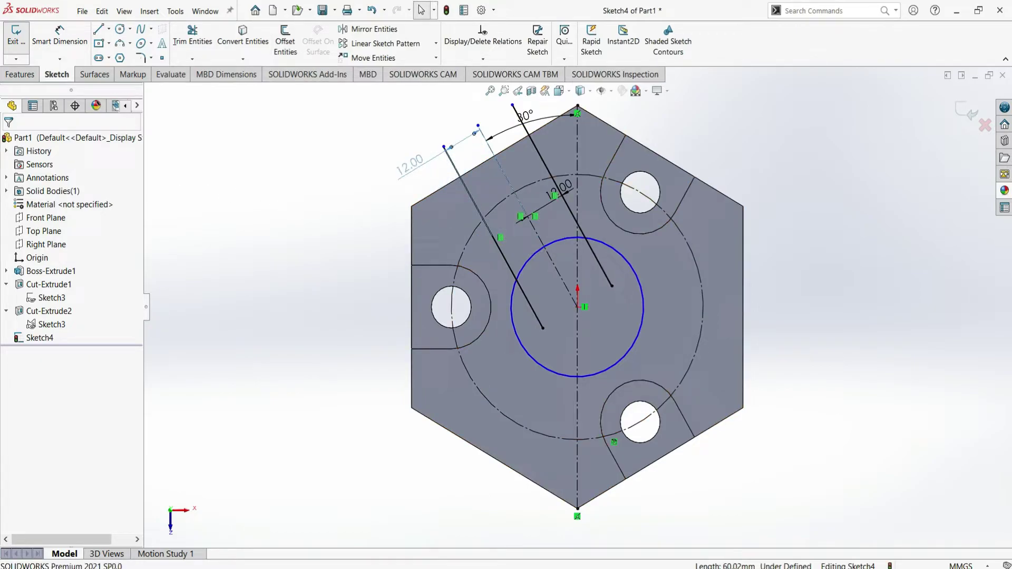
- Draw a Ø24 circle centred where the angled centreline meets the Ø76 circle
key("c")
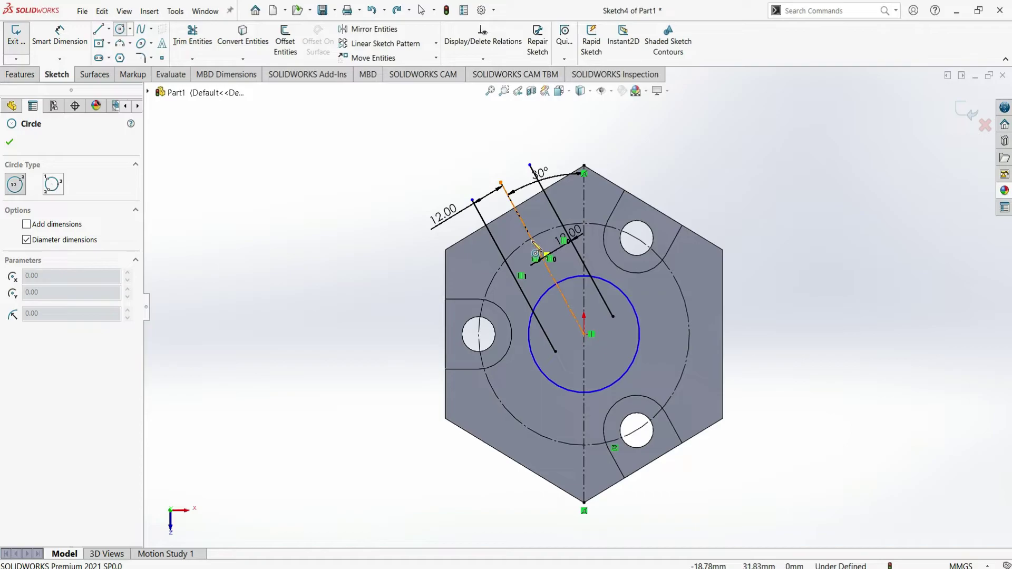
left_click(532, 239)
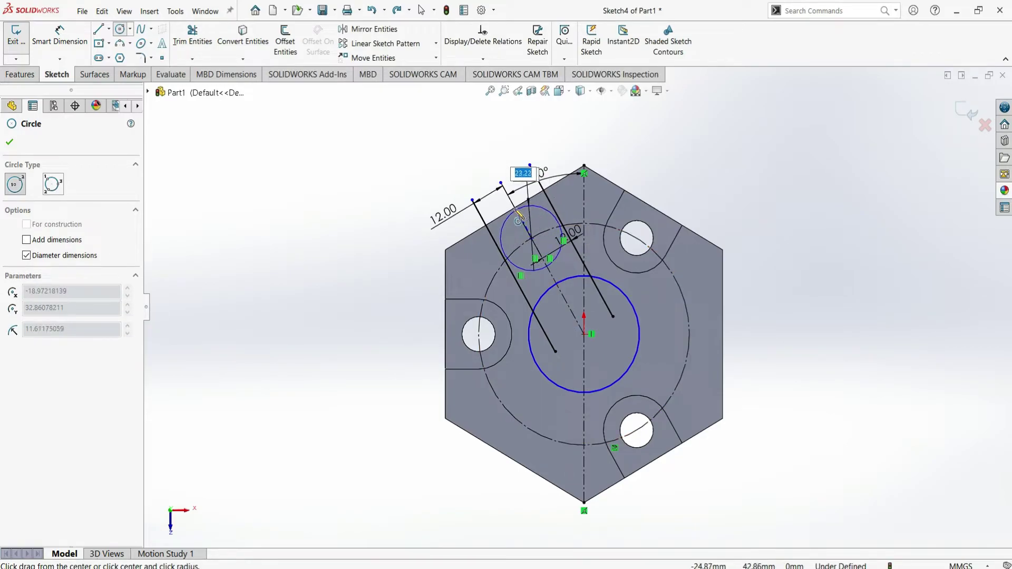
scroll(527, 221, "down", 2)
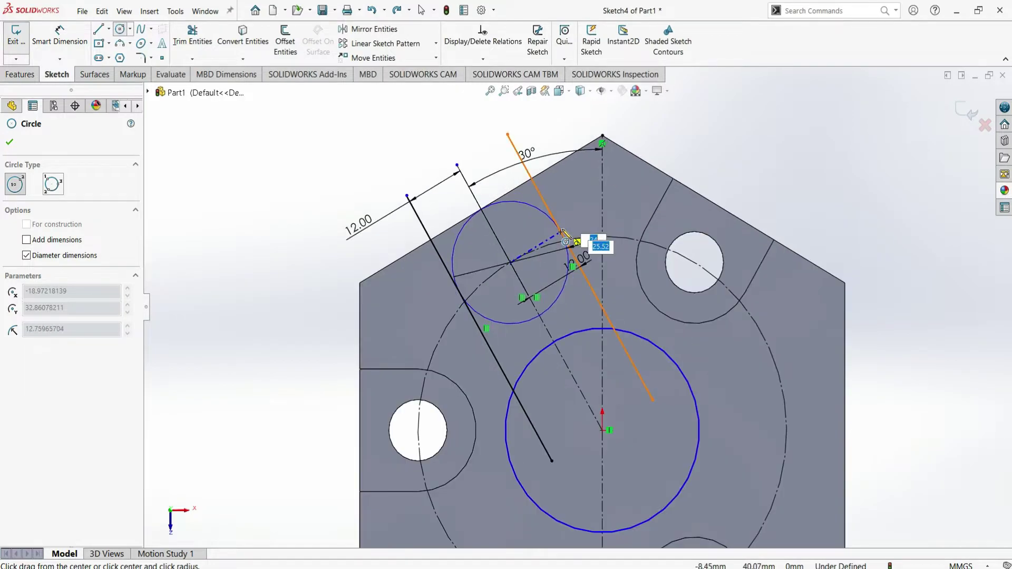
scroll(598, 237, "down", 2)
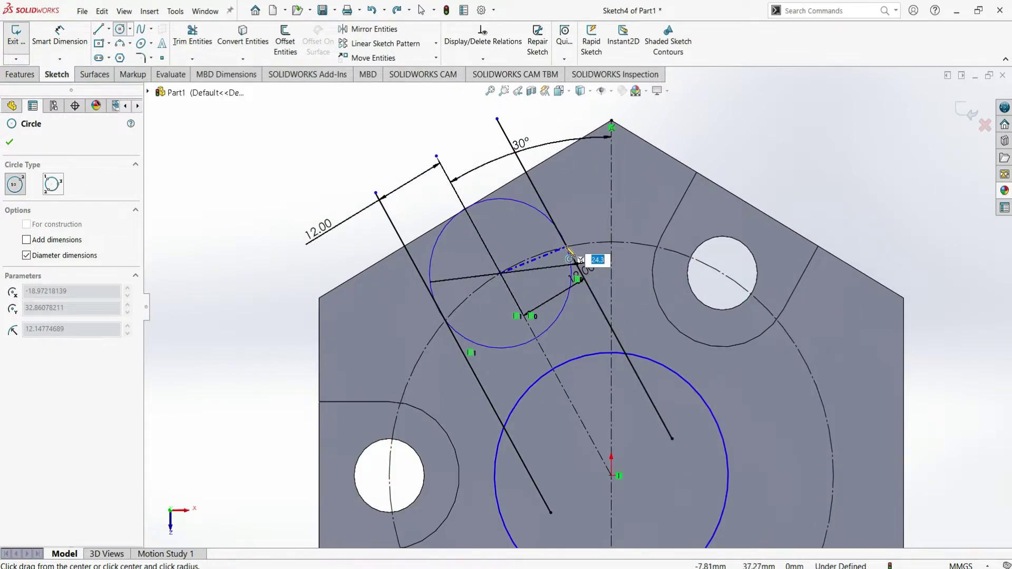
type("24")
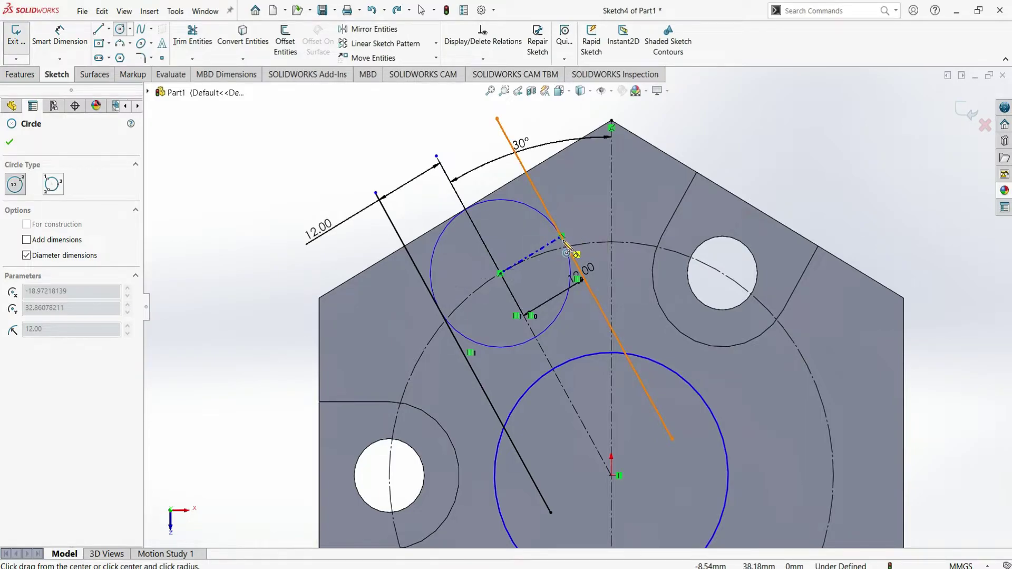
key("Return")
left_click(8, 144)
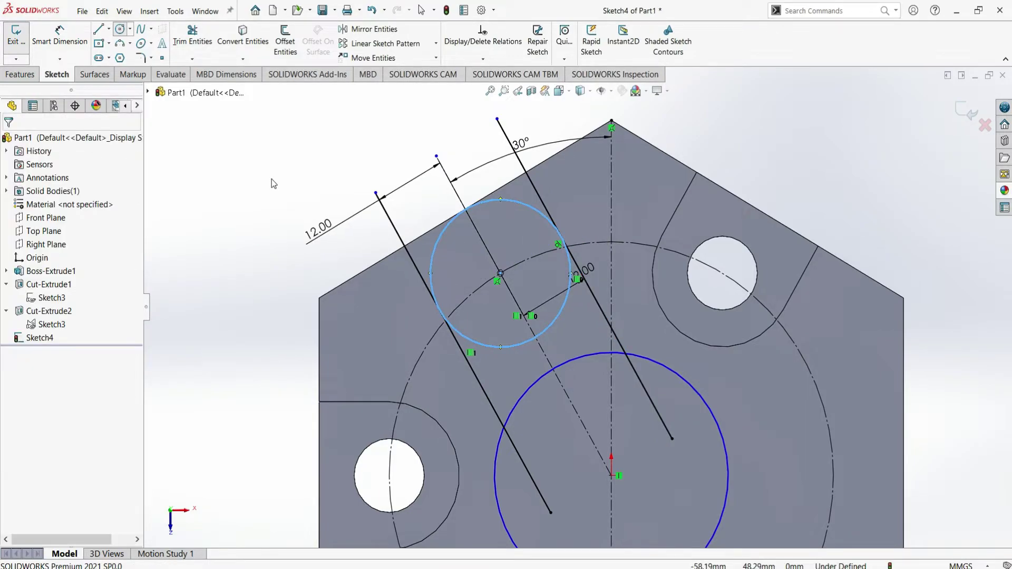
- Power-trim the excess offset-line ends and the central circle arc between the lines
left_click(192, 36)
left_click_drag(536, 158, 513, 189)
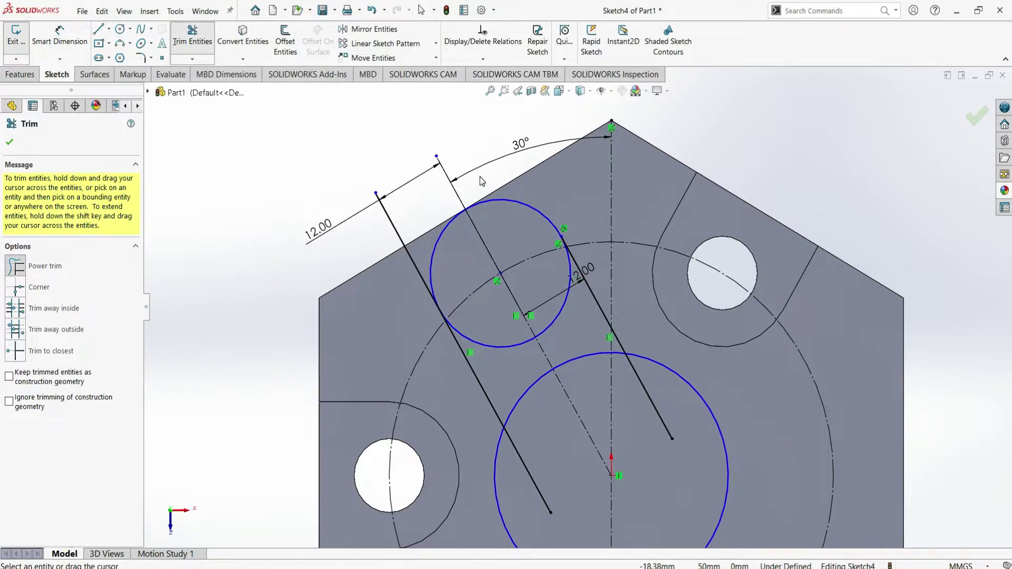
left_click_drag(386, 240, 446, 257)
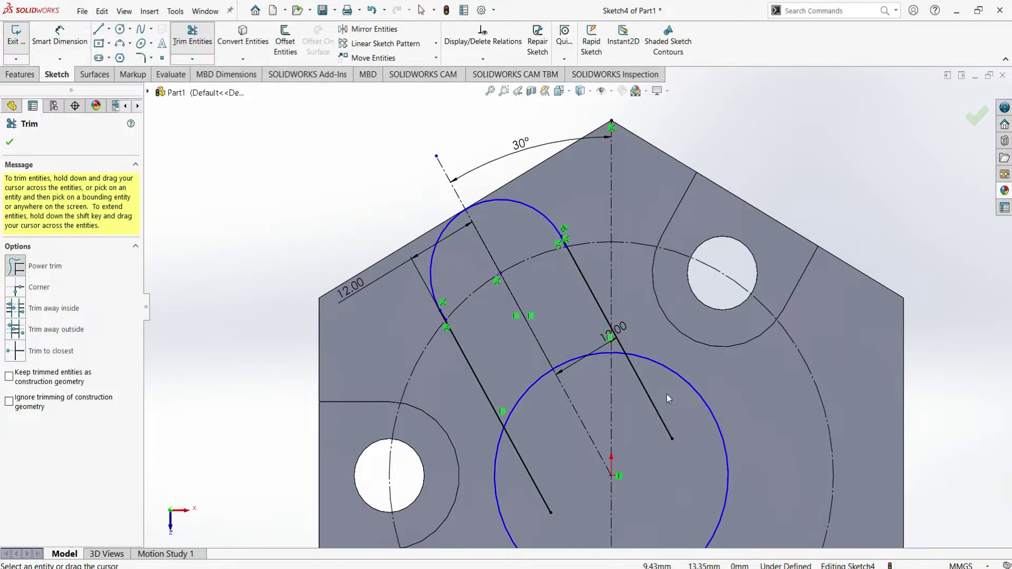
left_click_drag(666, 393, 614, 439)
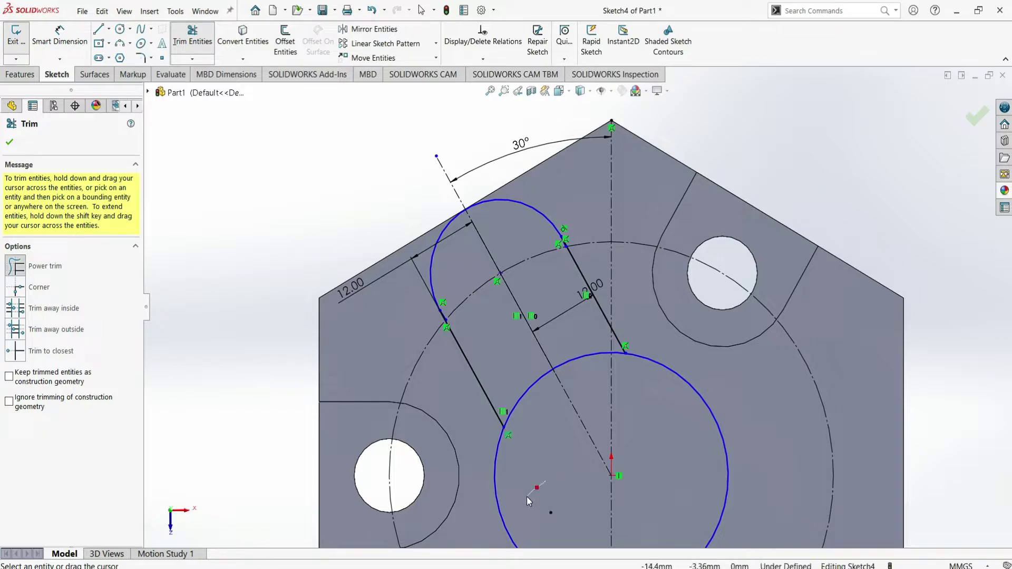
left_click_drag(526, 496, 529, 499)
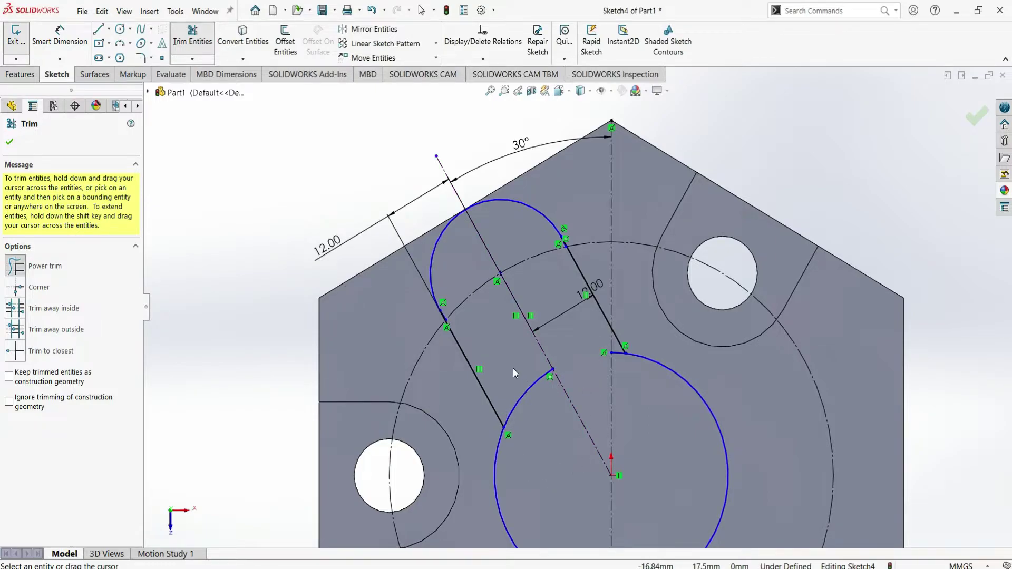
left_click(10, 143)
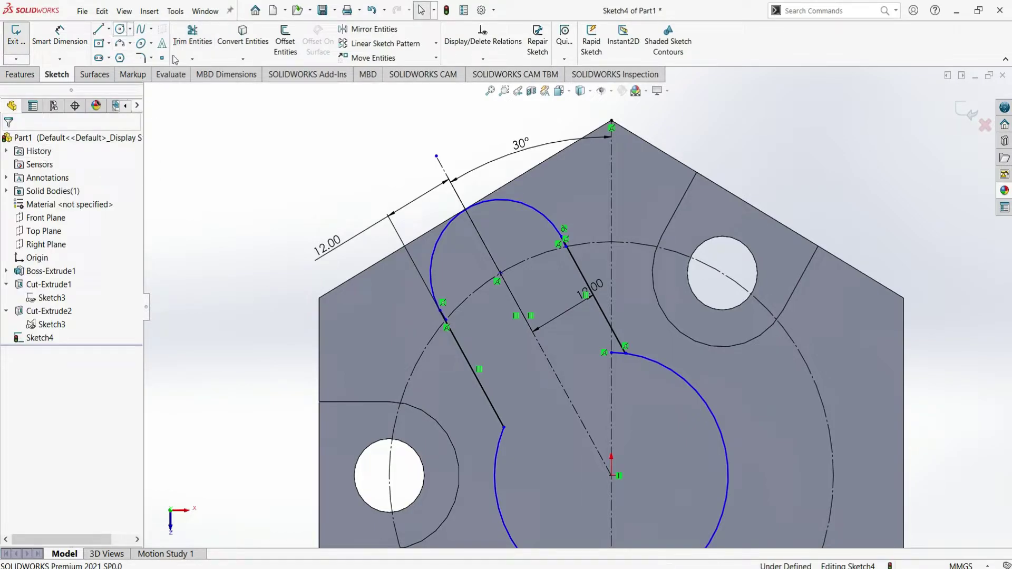
left_click(120, 29)
- Draw a 12 mm circle concentric with the lobe arc
left_click(500, 273)
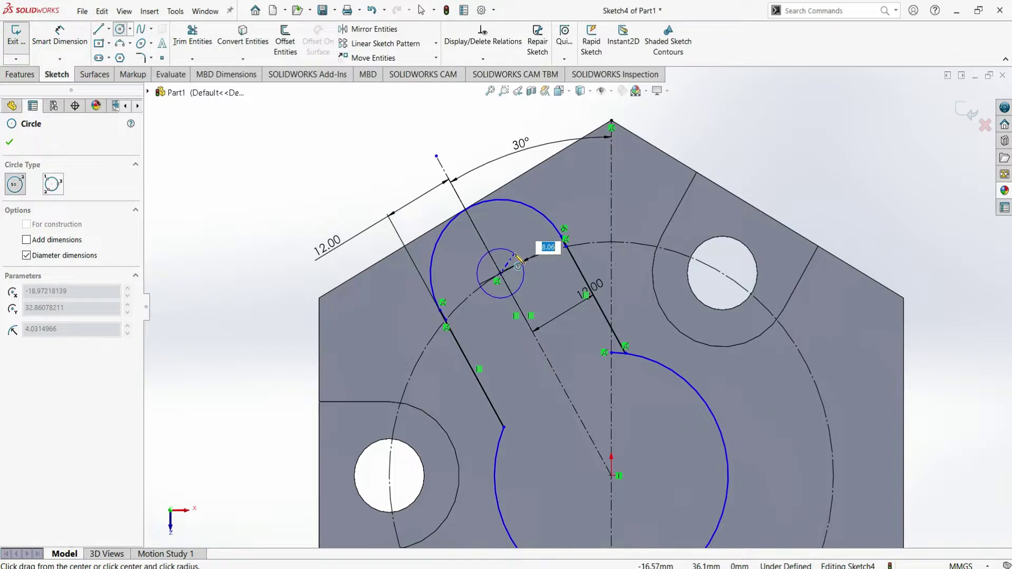
key("Return")
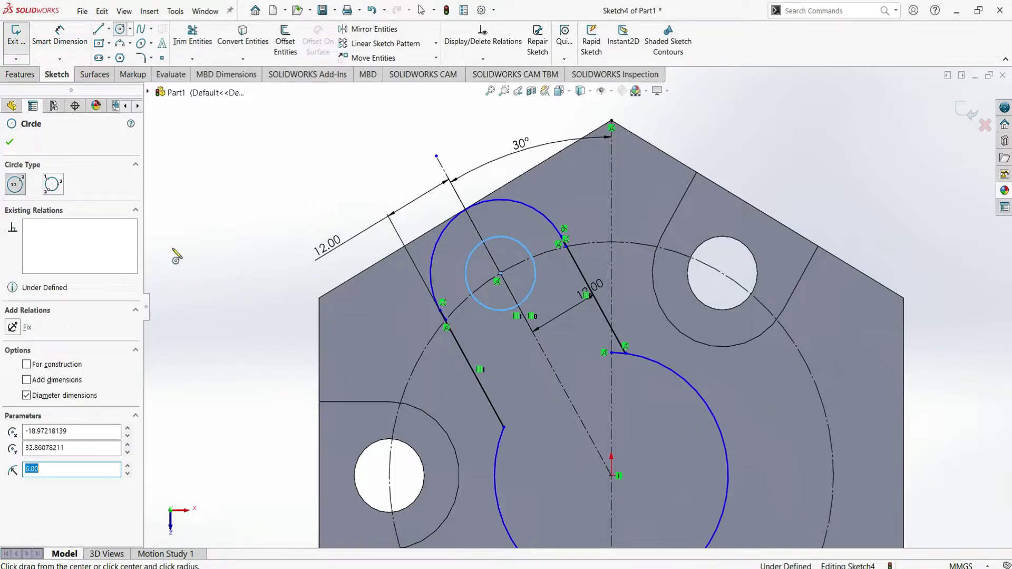
left_click(14, 150)
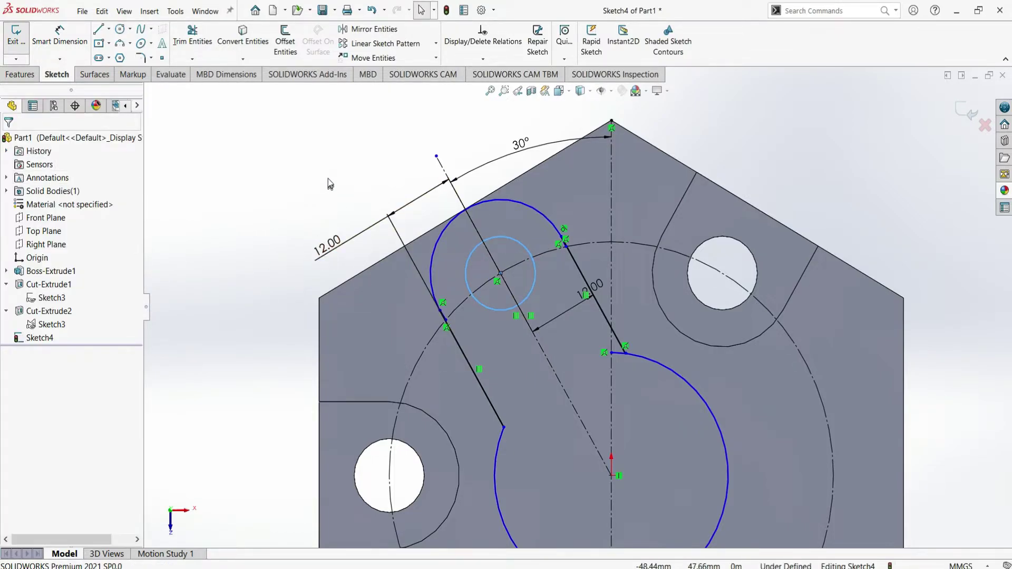
- Dimension the lobe arc R12 and the small circle Ø12.00, skipping the driven dimension
left_click(541, 215)
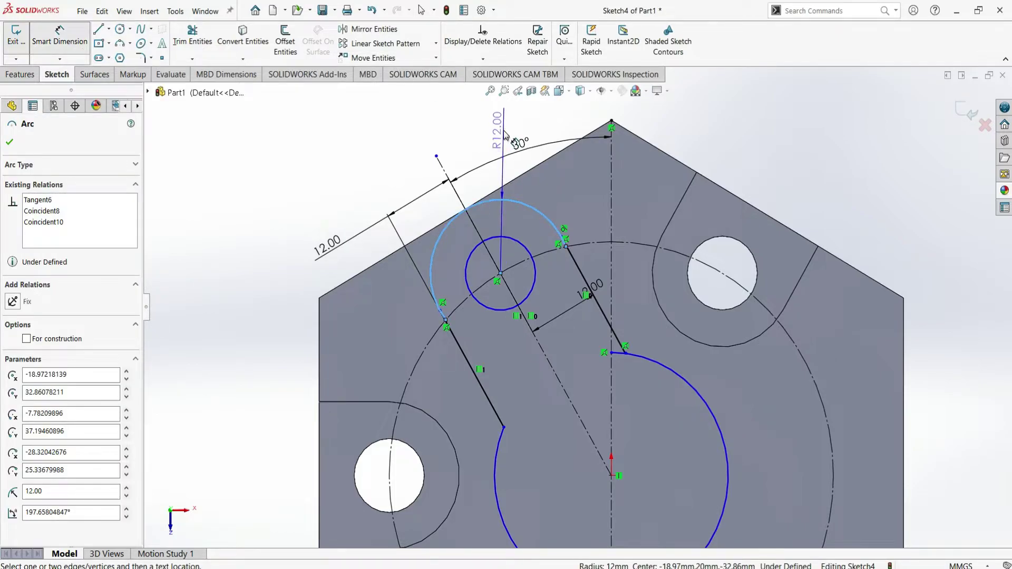
left_click(503, 133)
left_click(580, 308)
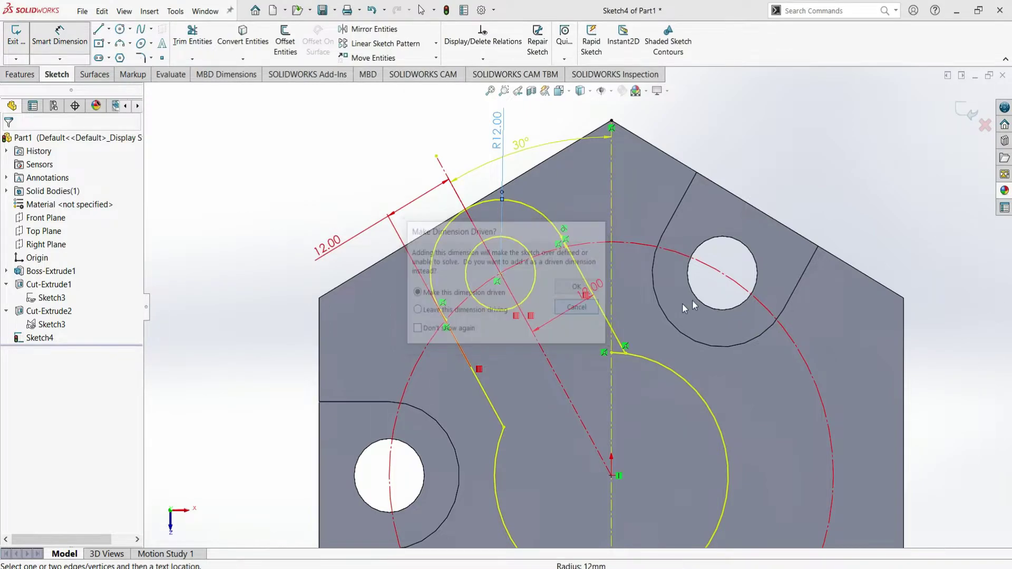
left_click(505, 239)
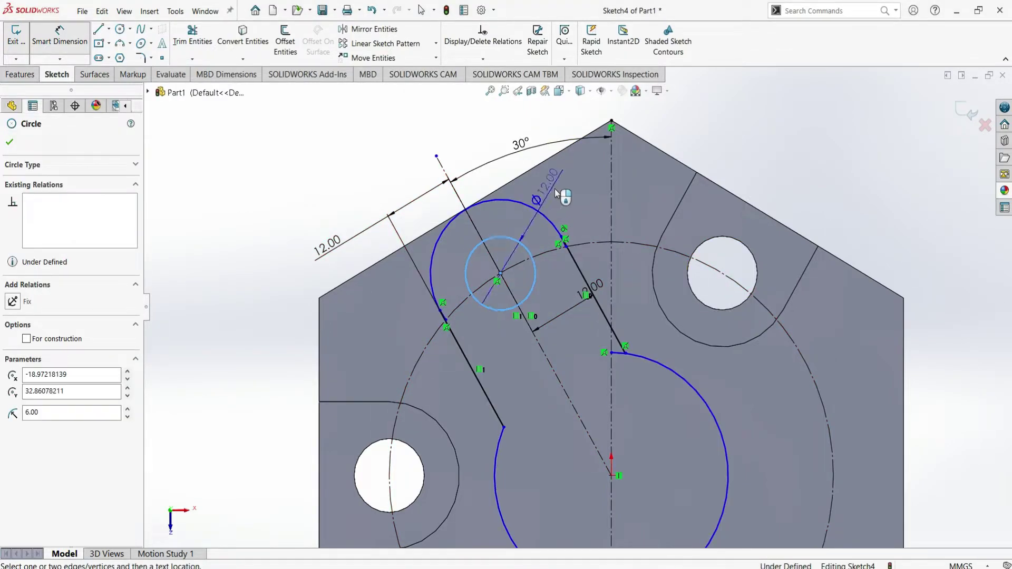
left_click(562, 191)
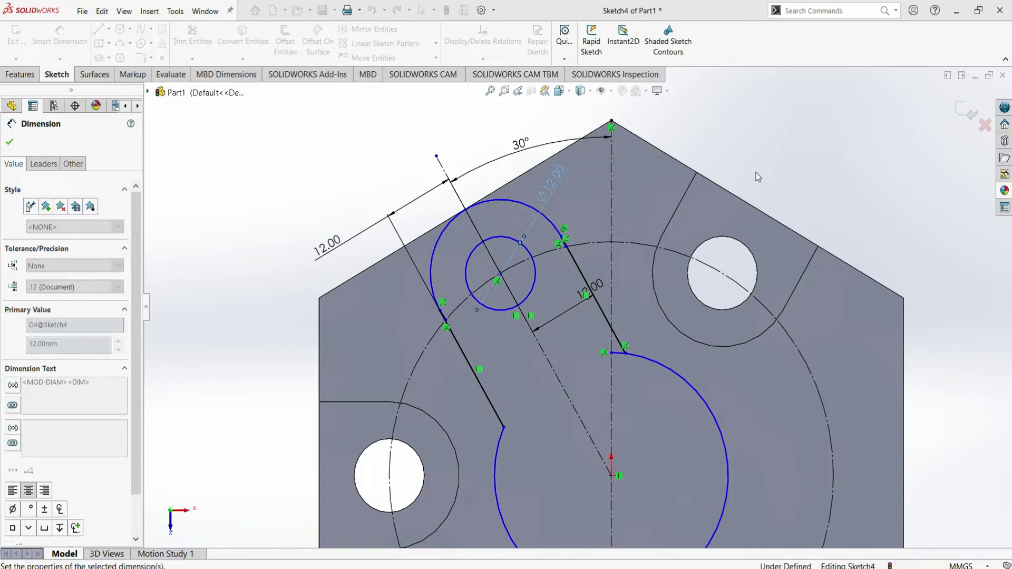
key("Escape")
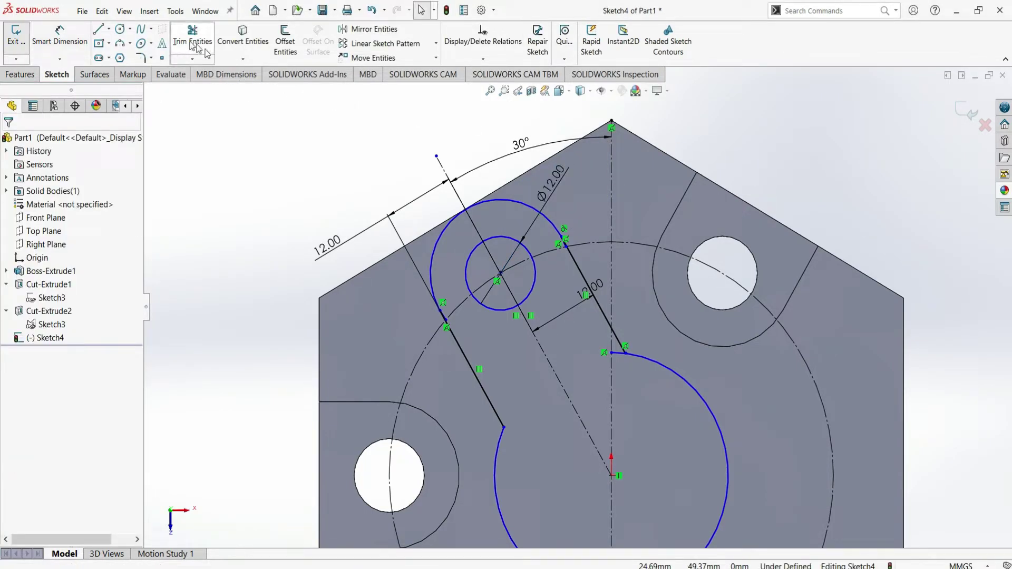
- Zoom around the lobe outline with Trim Entities briefly opened, trimming nothing
left_click(192, 37)
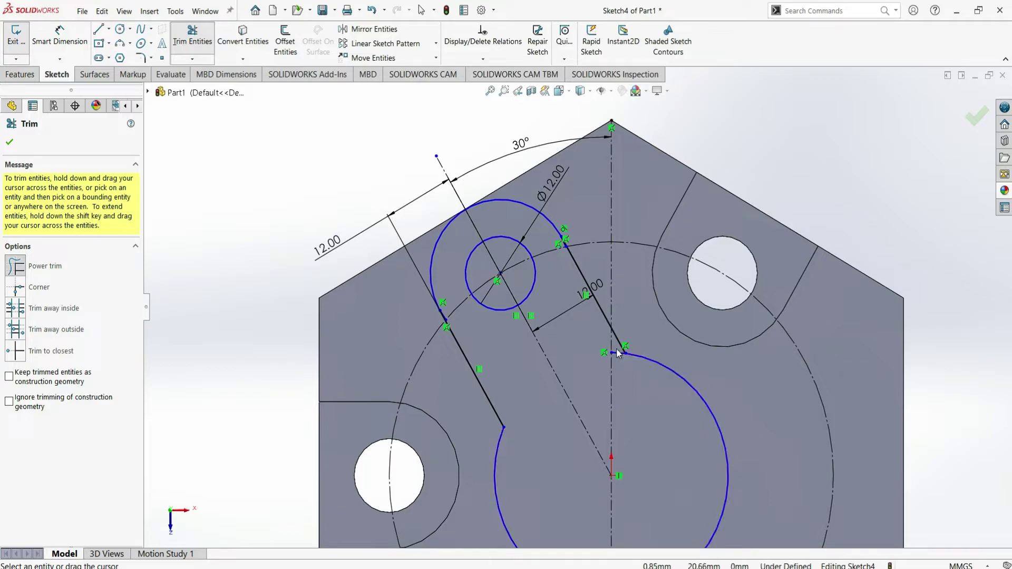
scroll(636, 317, "up", 2)
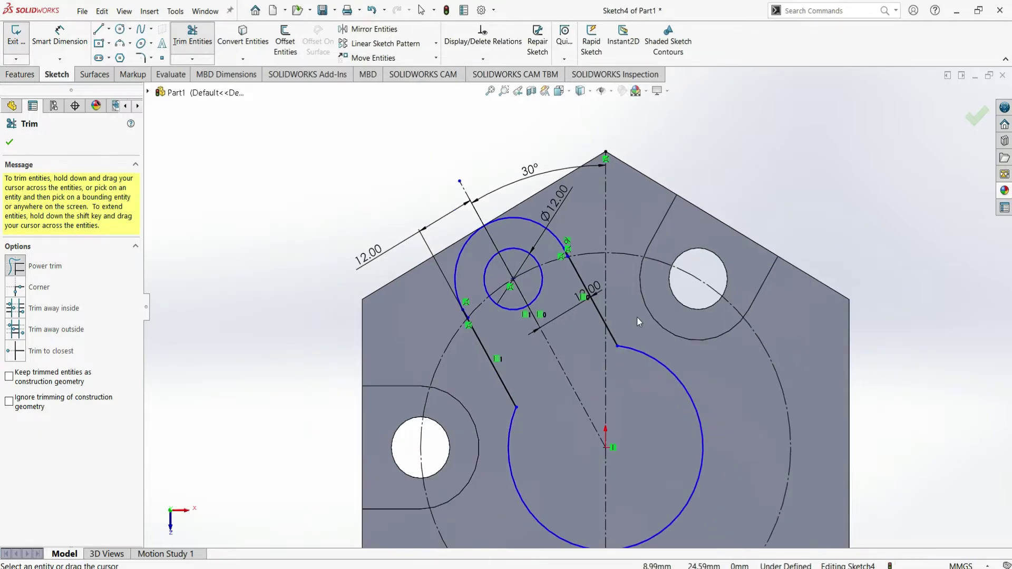
scroll(635, 315, "up", 1)
scroll(633, 314, "up", 1)
scroll(627, 419, "down", 1)
scroll(621, 432, "down", 1)
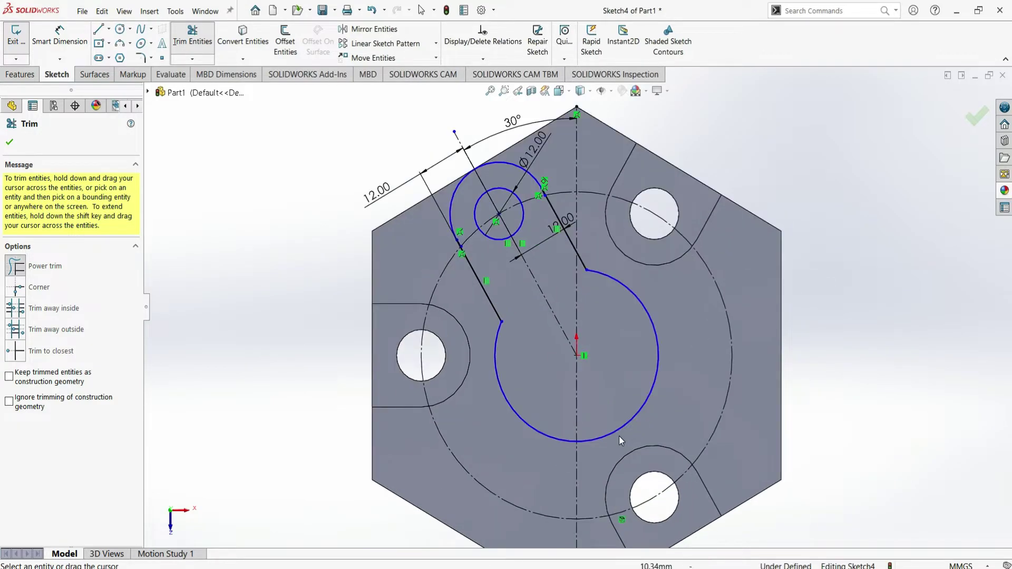
left_click(11, 143)
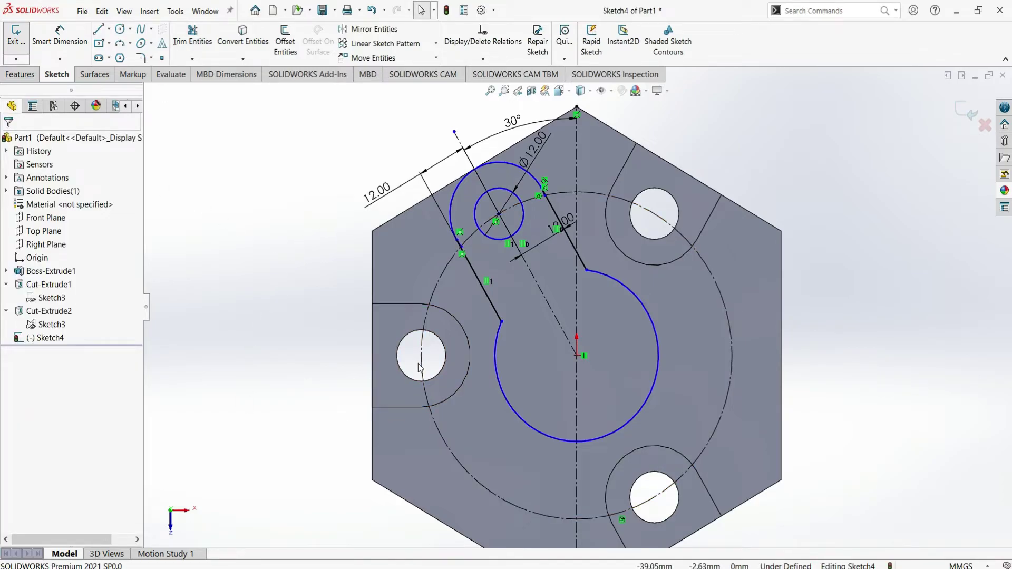
scroll(472, 250, "down", 1)
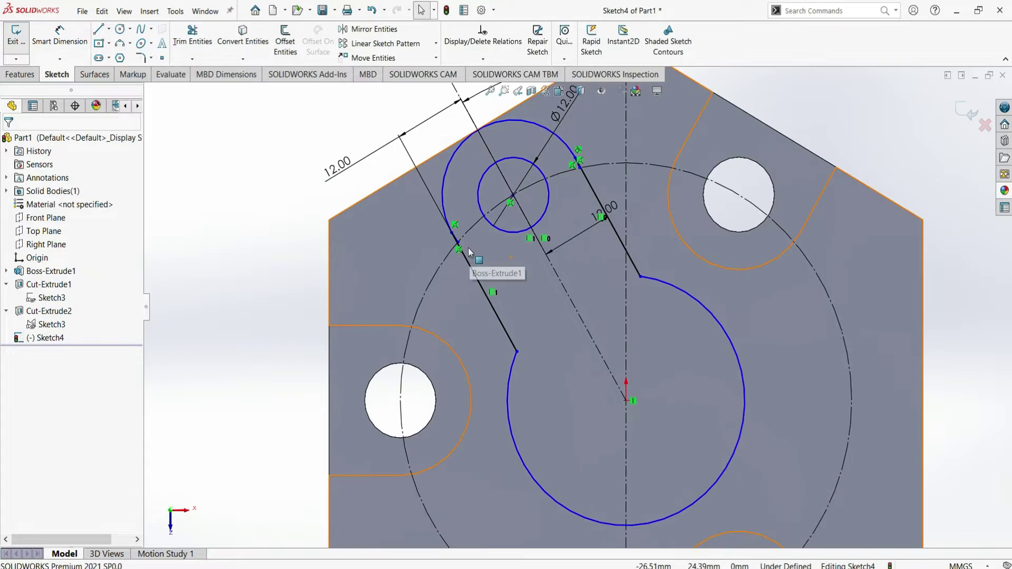
scroll(468, 249, "down", 1)
scroll(468, 249, "down", 1)
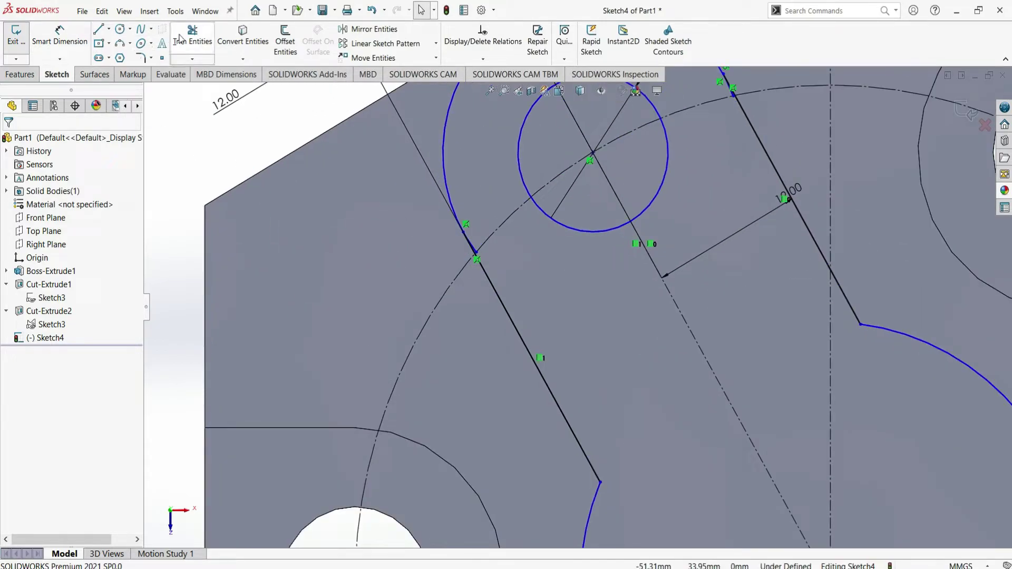
- Trim away the short arc stub past the right offset line's top
left_click(193, 36)
scroll(489, 251, "down", 1)
scroll(509, 253, "down", 1)
scroll(509, 257, "down", 1)
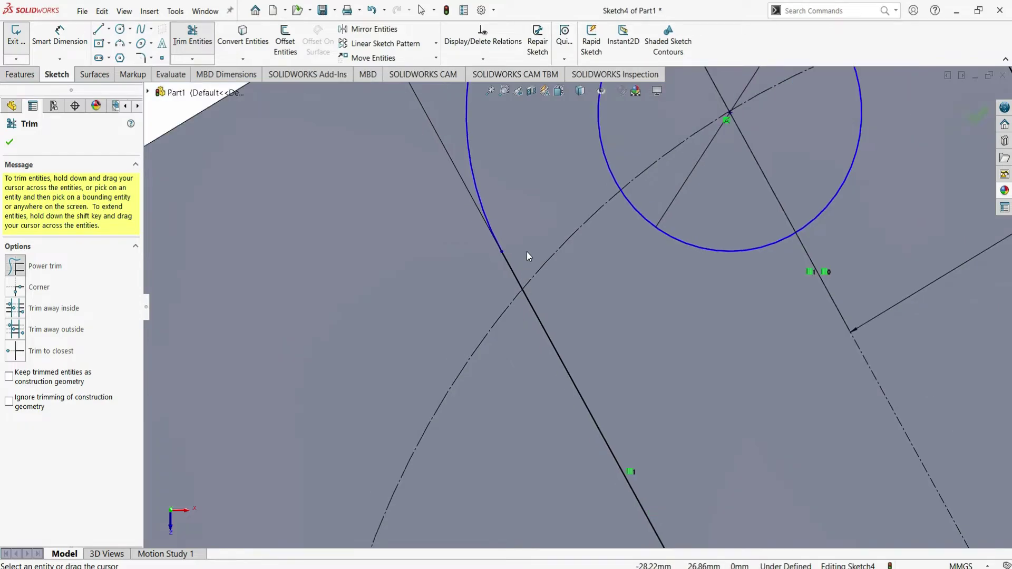
scroll(526, 252, "up", 2)
scroll(667, 230, "up", 2)
scroll(683, 232, "down", 1)
scroll(682, 231, "down", 1)
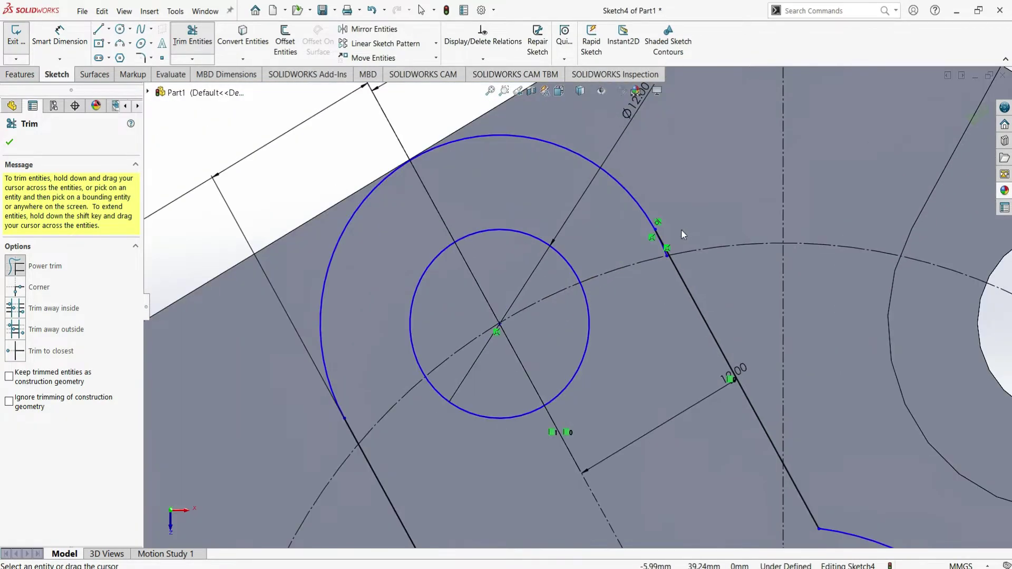
scroll(680, 229, "down", 2)
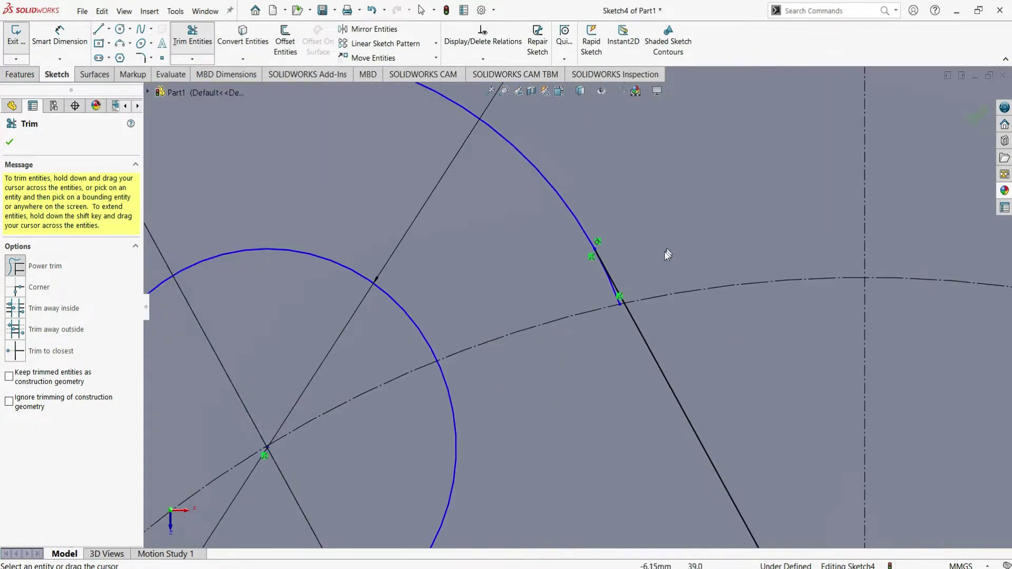
left_click(610, 293)
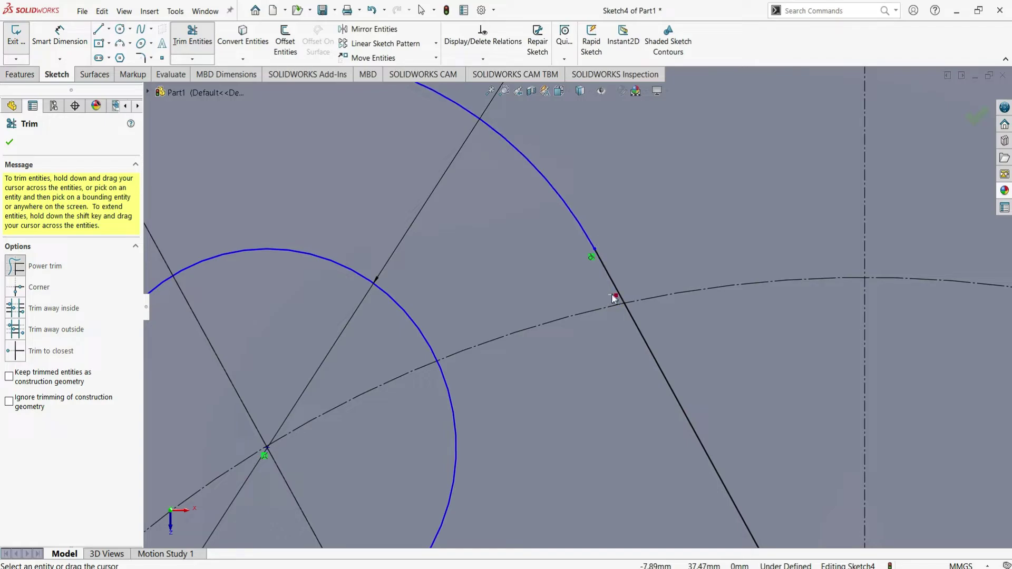
left_click(14, 146)
scroll(622, 271, "up", 5)
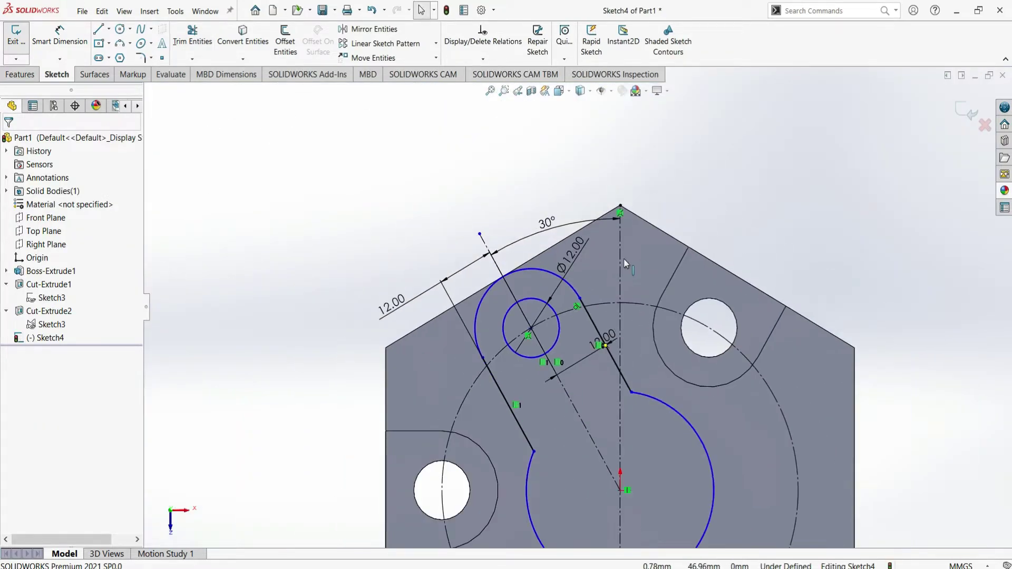
scroll(624, 258, "up", 2)
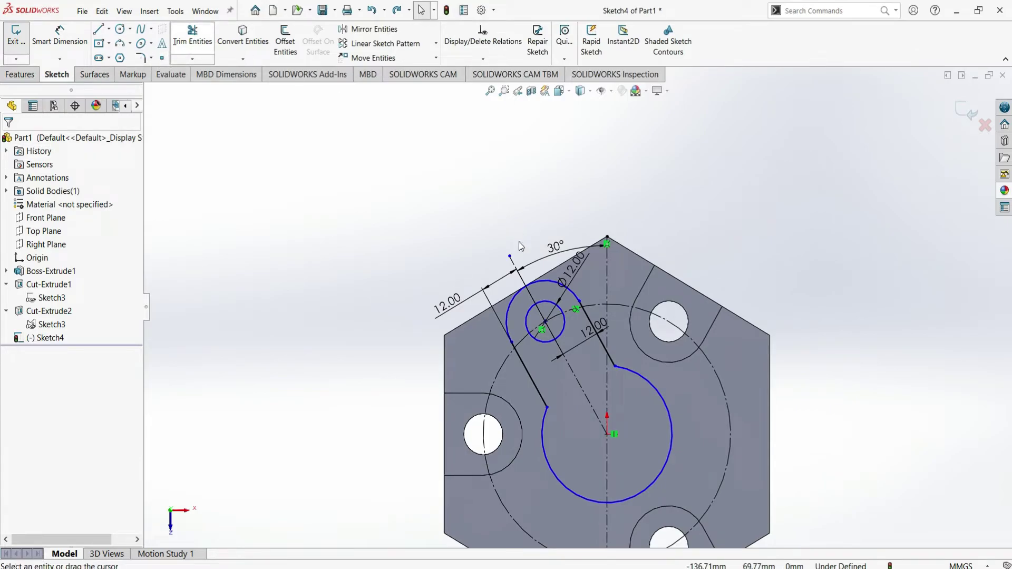
key("Return")
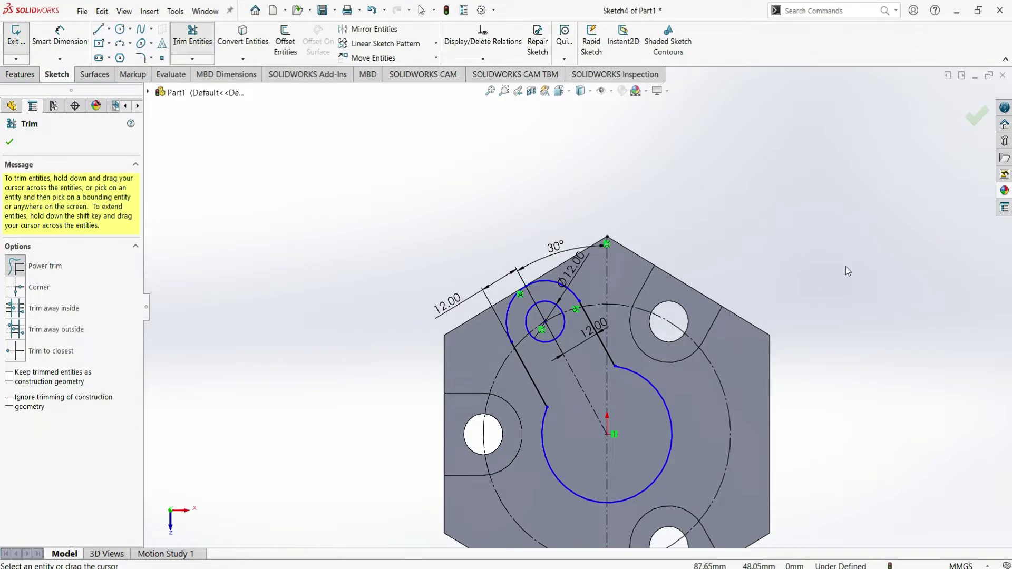
left_click(11, 144)
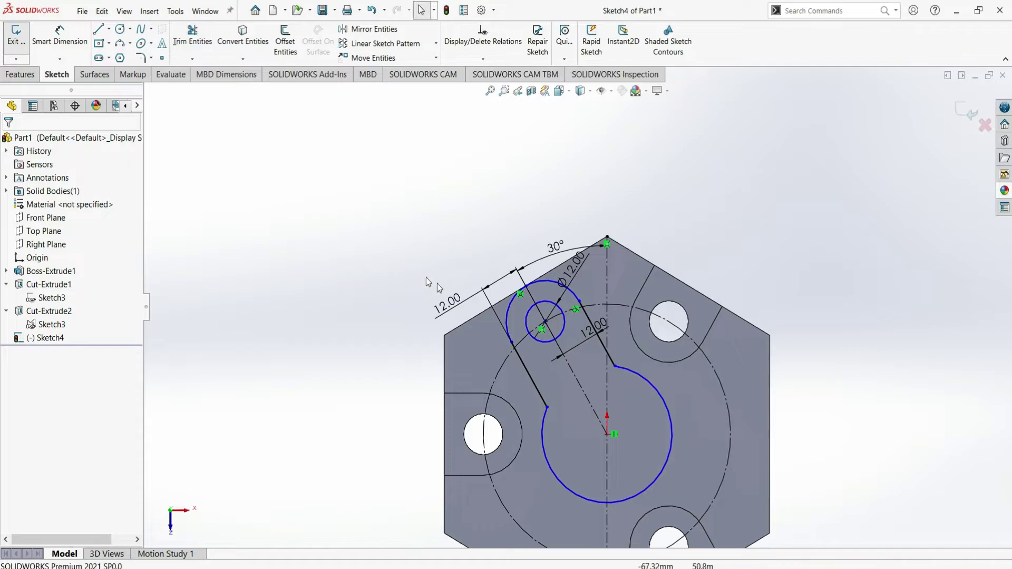
- Give the central arc an R20 radius and the lobe hole centre a 32.86 vertical dimension
scroll(367, 342, "down", 1)
left_click(59, 37)
key("Escape")
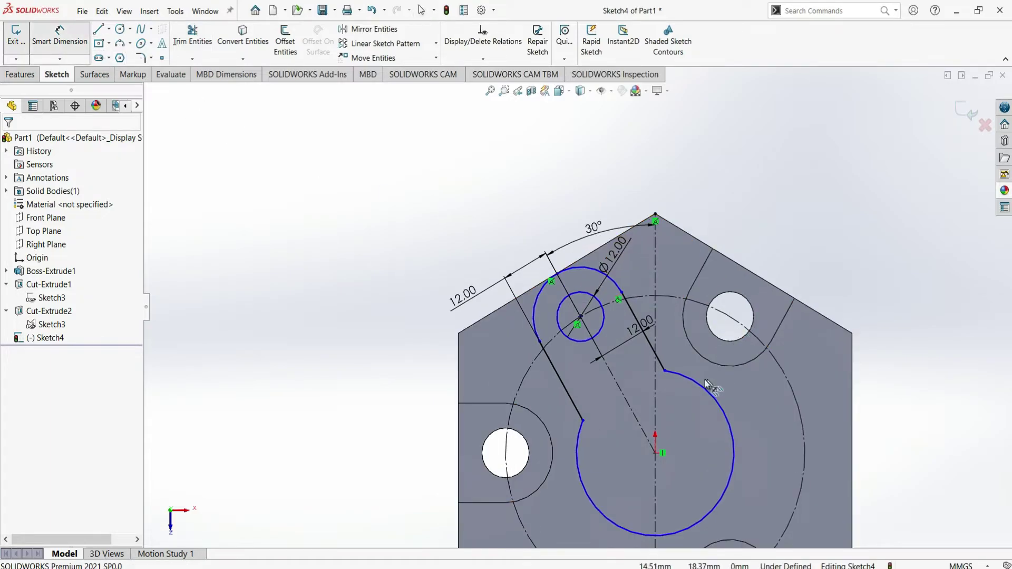
left_click(706, 389)
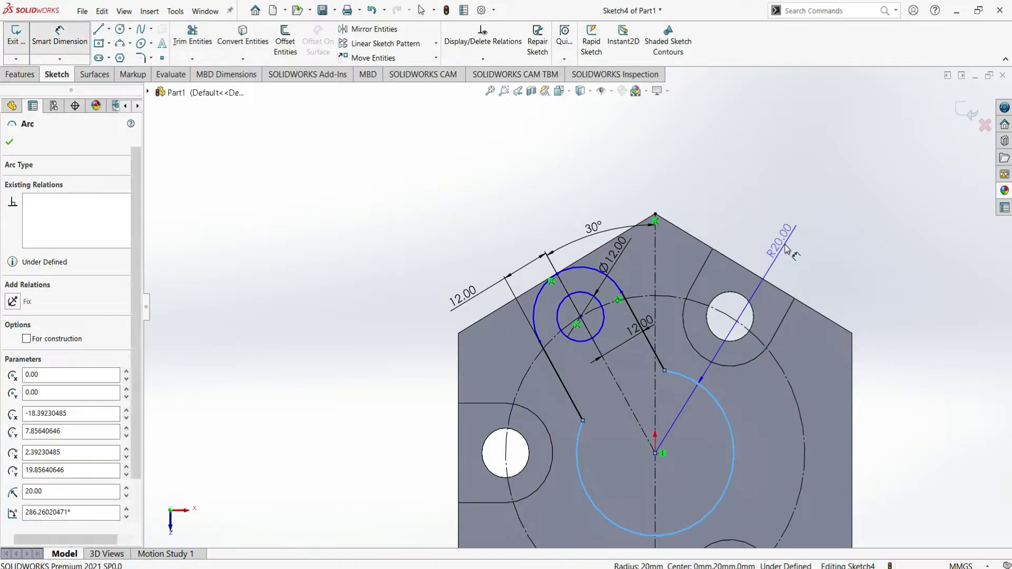
left_click(811, 228)
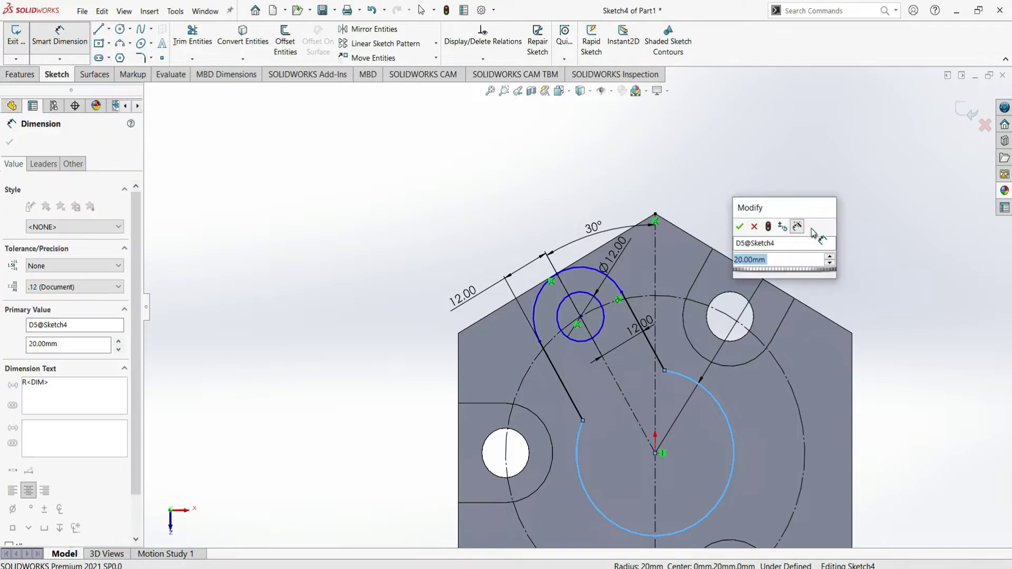
left_click(740, 226)
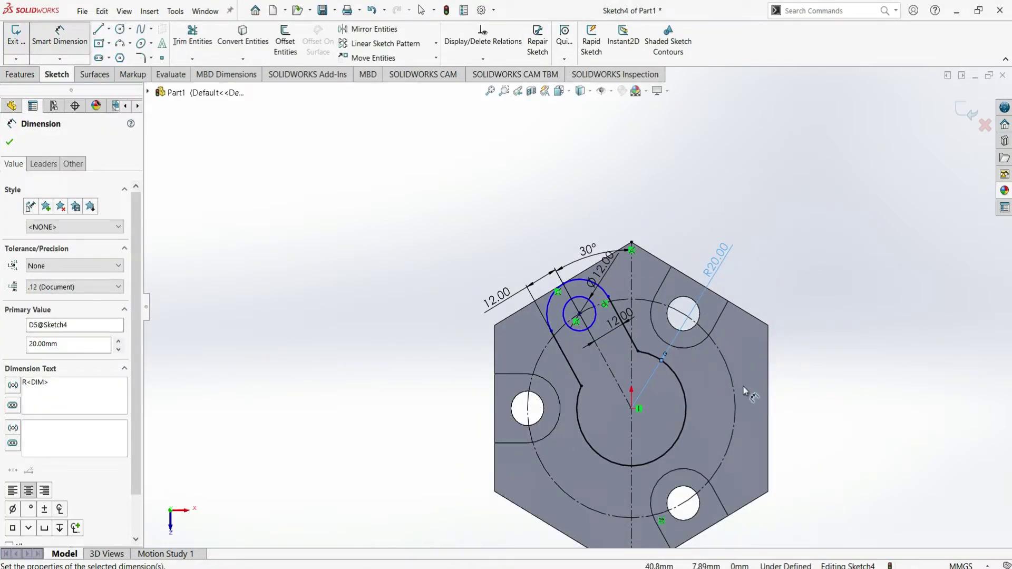
key("Escape")
left_click(579, 315)
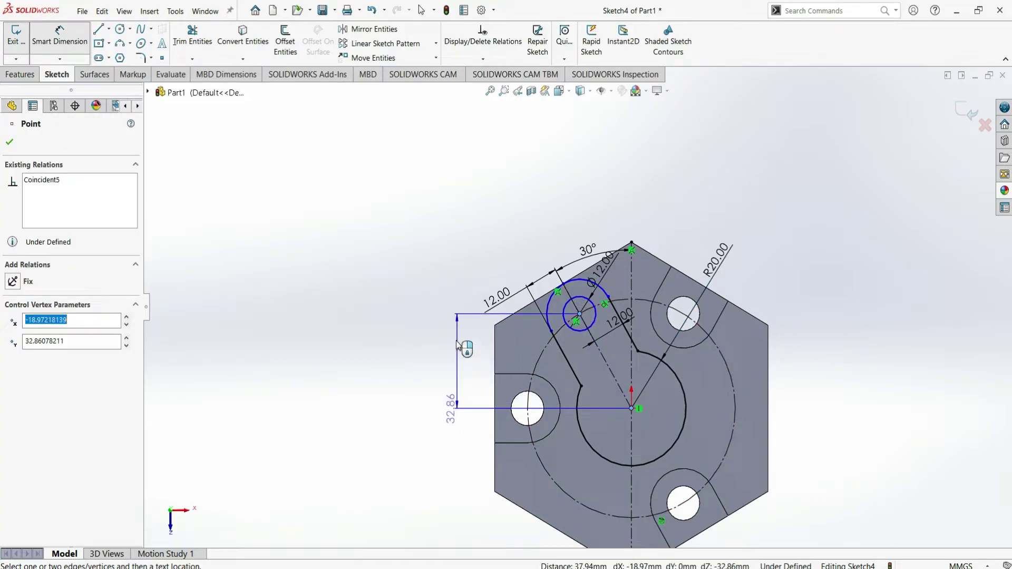
left_click(457, 344)
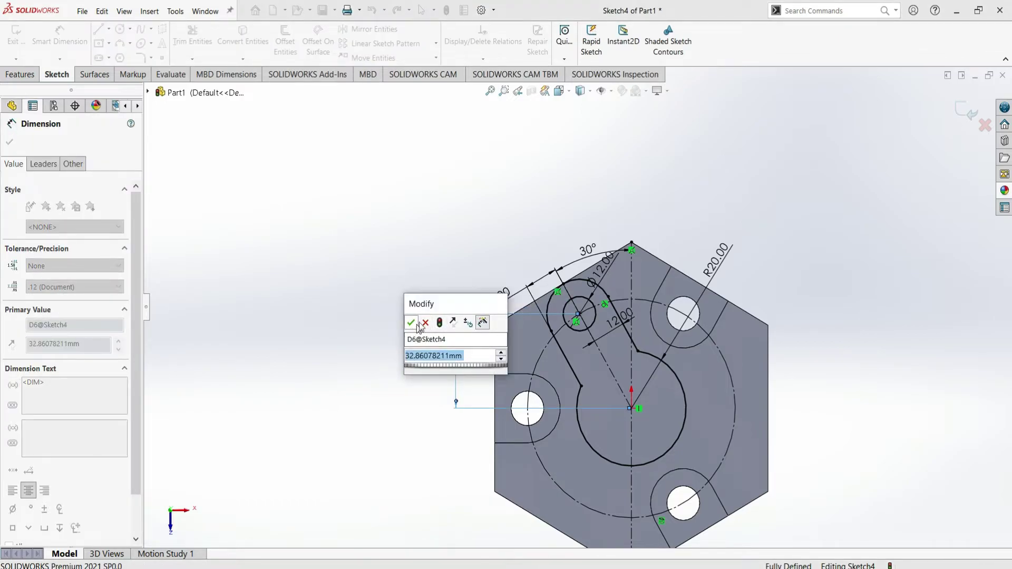
left_click(411, 323)
key("Escape")
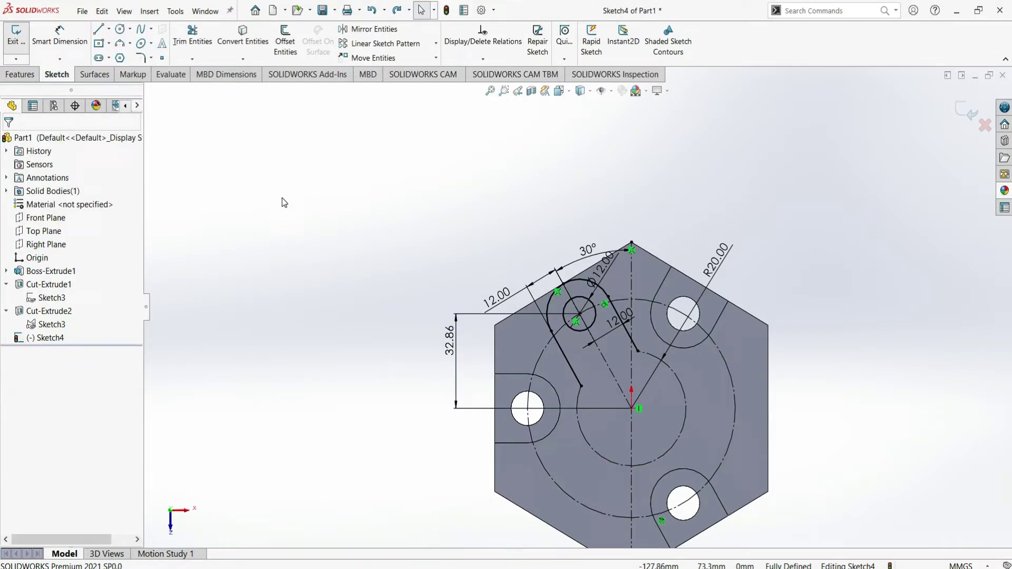
- Circular-pattern the lobe arc, both side lines and the small hole, 3 instances around the origin
left_click(435, 44)
left_click(424, 72)
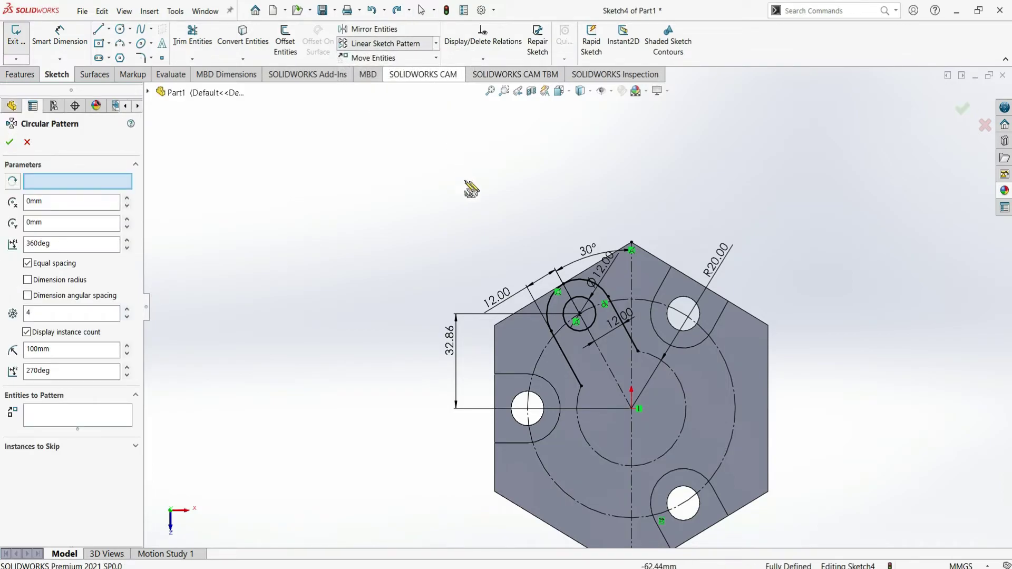
left_click(580, 278)
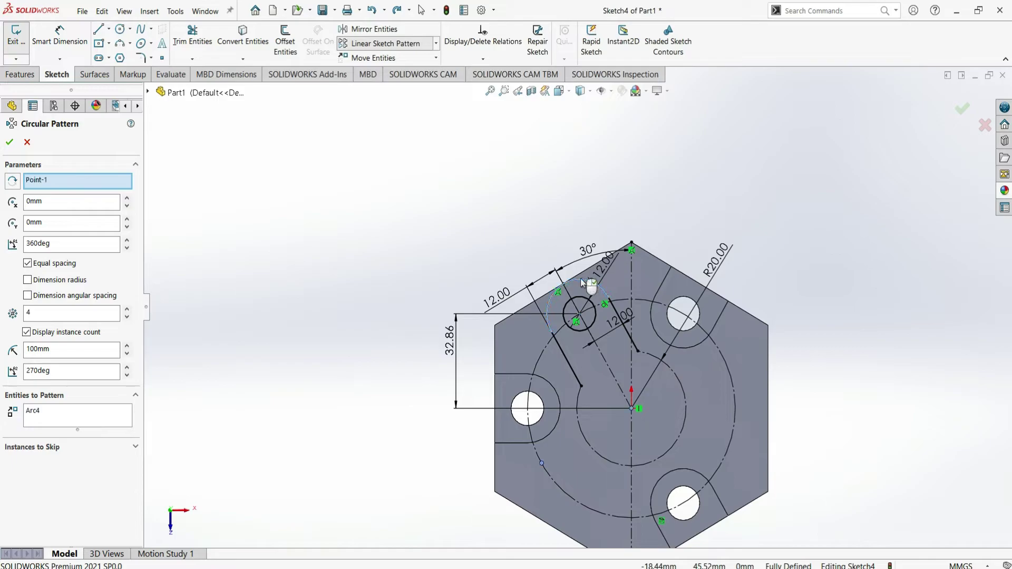
left_click(563, 358)
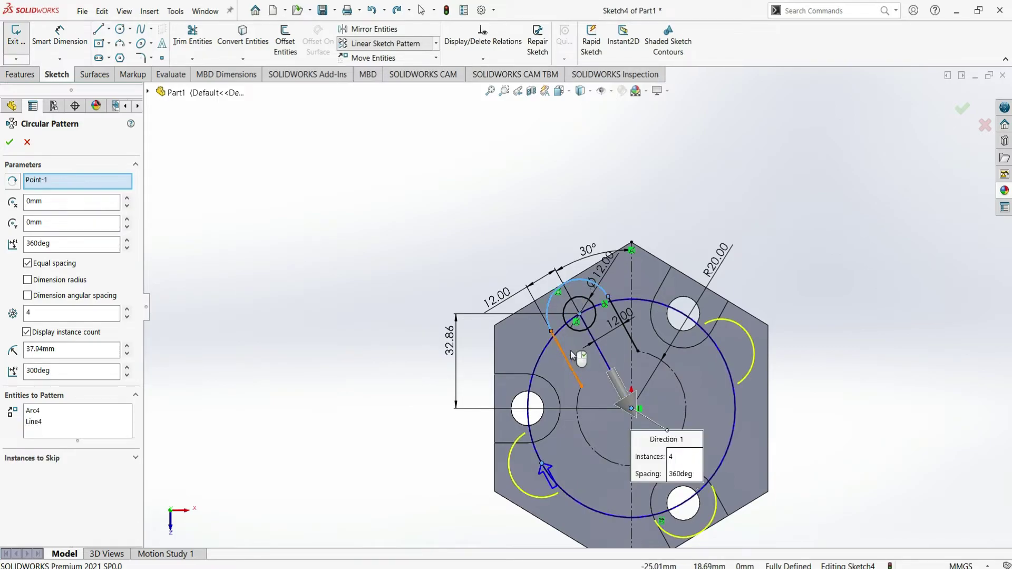
left_click(594, 323)
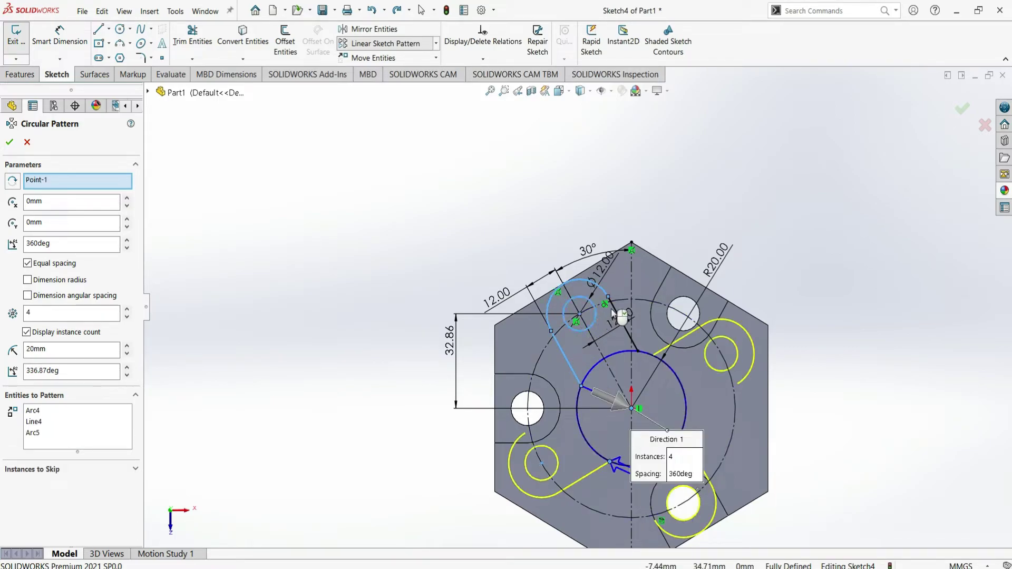
left_click(617, 311)
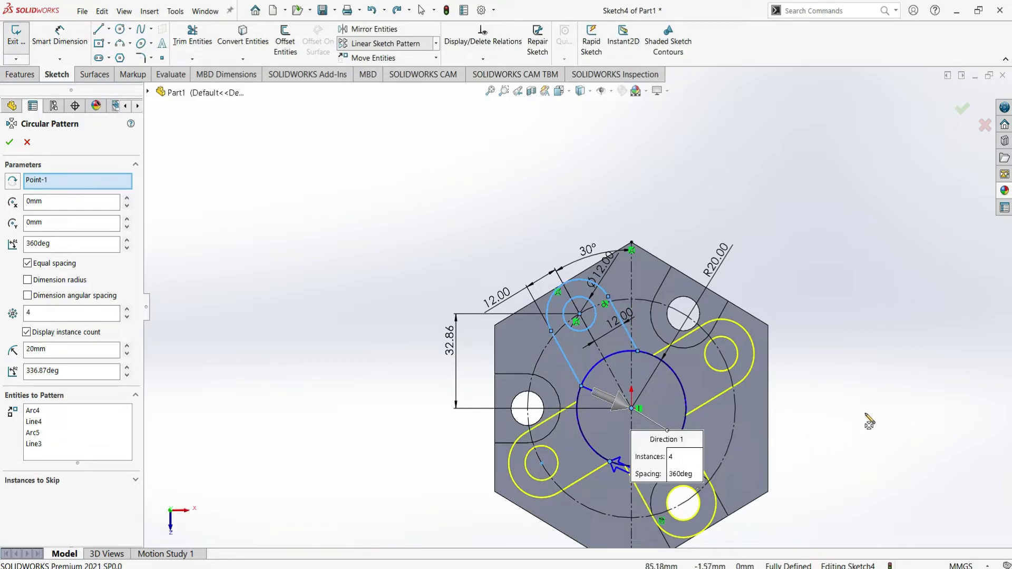
left_click(33, 313)
type("3")
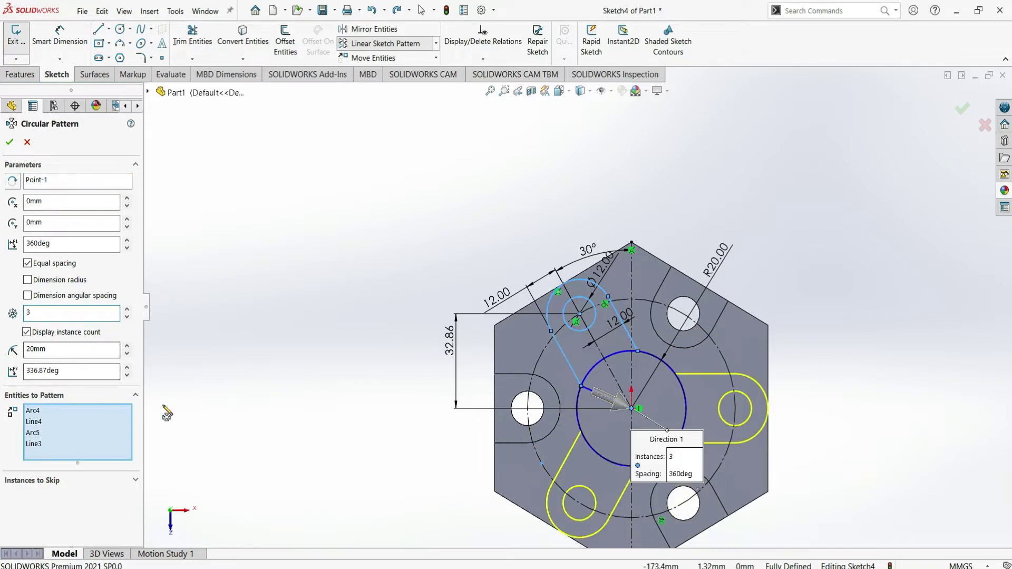
left_click(9, 142)
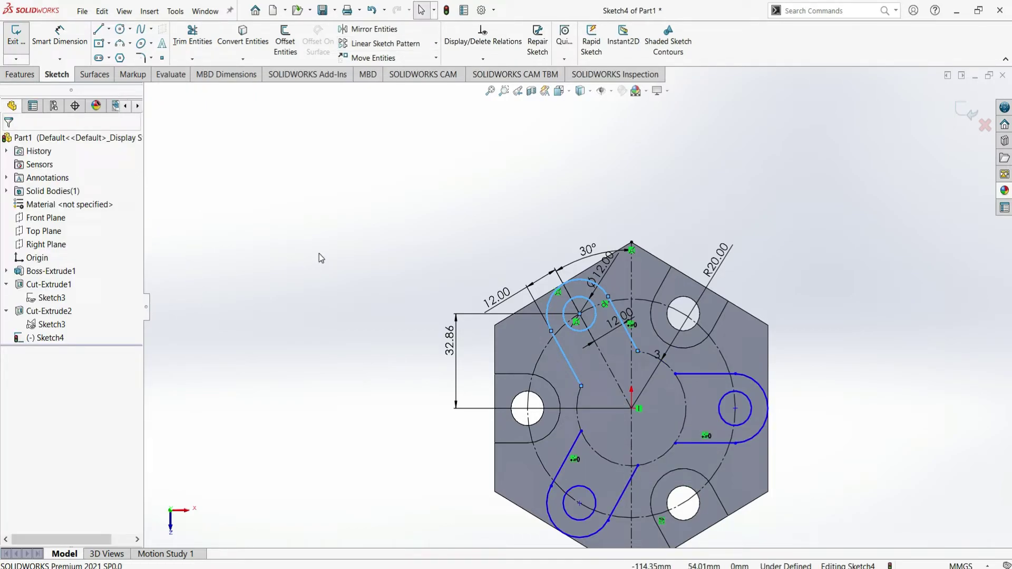
- Power-trim away the central circle segments lying inside the lobes
left_click(194, 38)
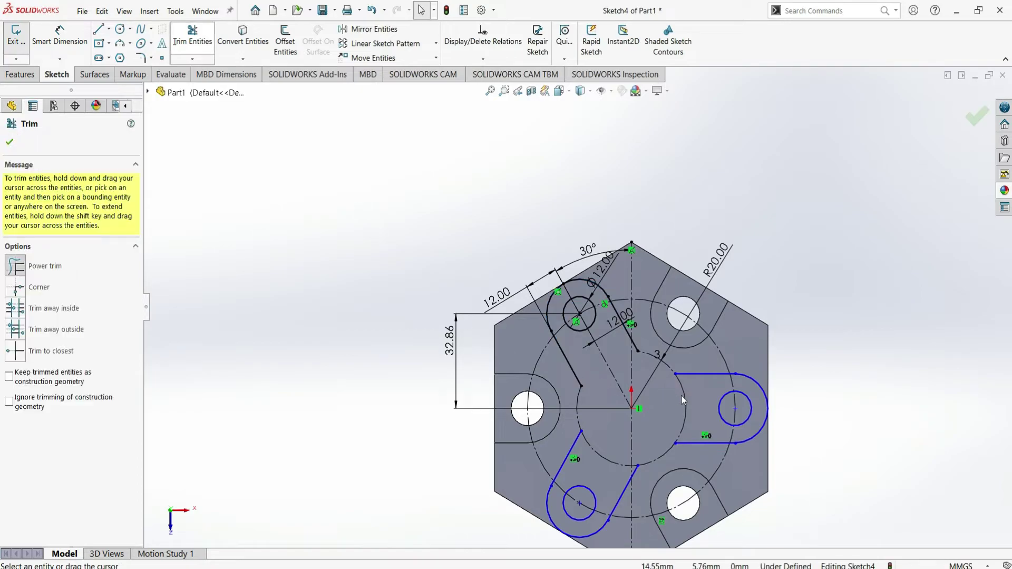
mouse_move(657, 409)
left_mouse_down()
mouse_move(604, 454)
mouse_move(703, 463)
left_mouse_up()
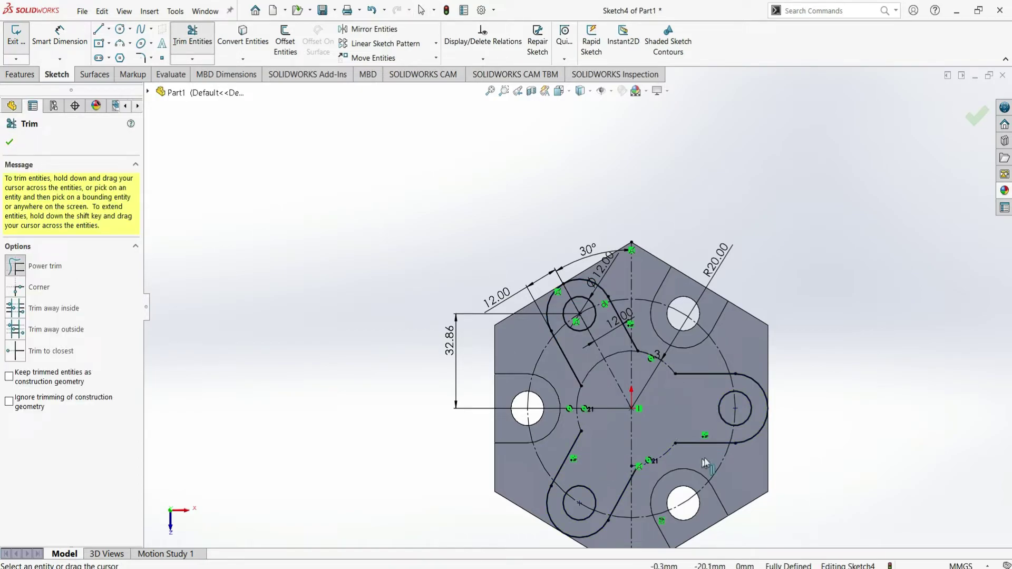
left_click(10, 143)
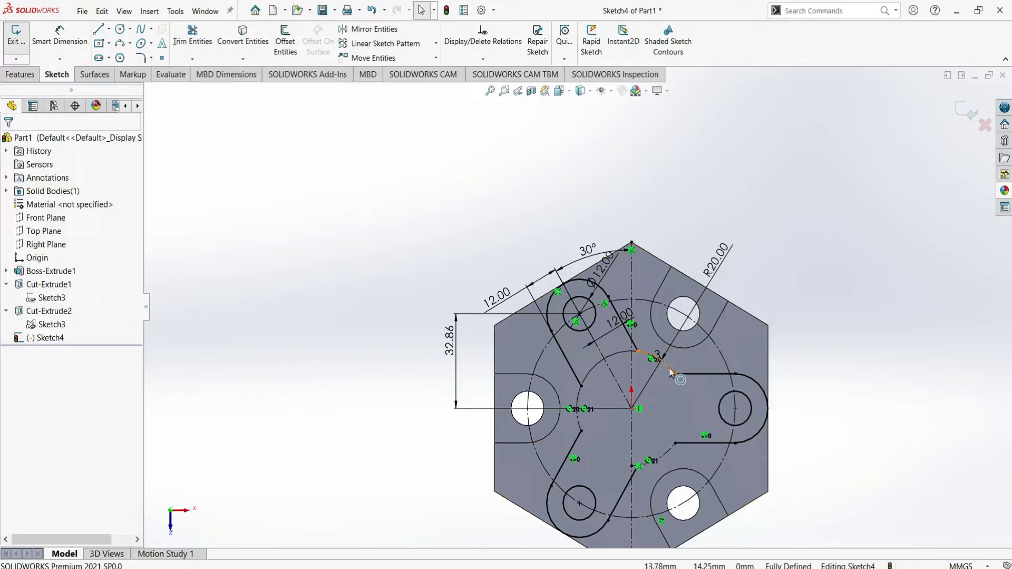
- Clear For construction on the three inner arcs between the lobes
left_click(579, 399)
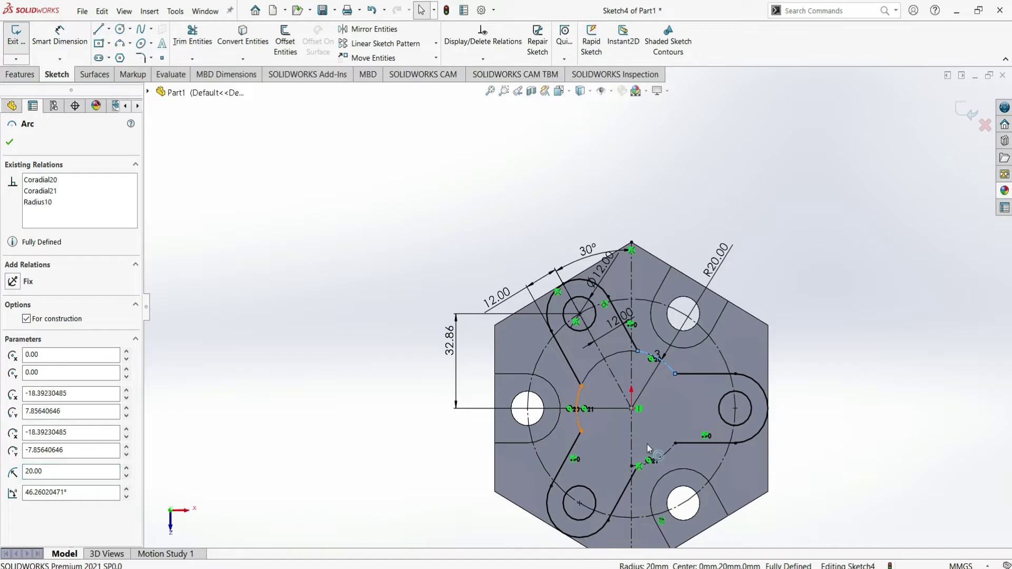
left_click(658, 361, "ctrl")
left_click(669, 448, "ctrl")
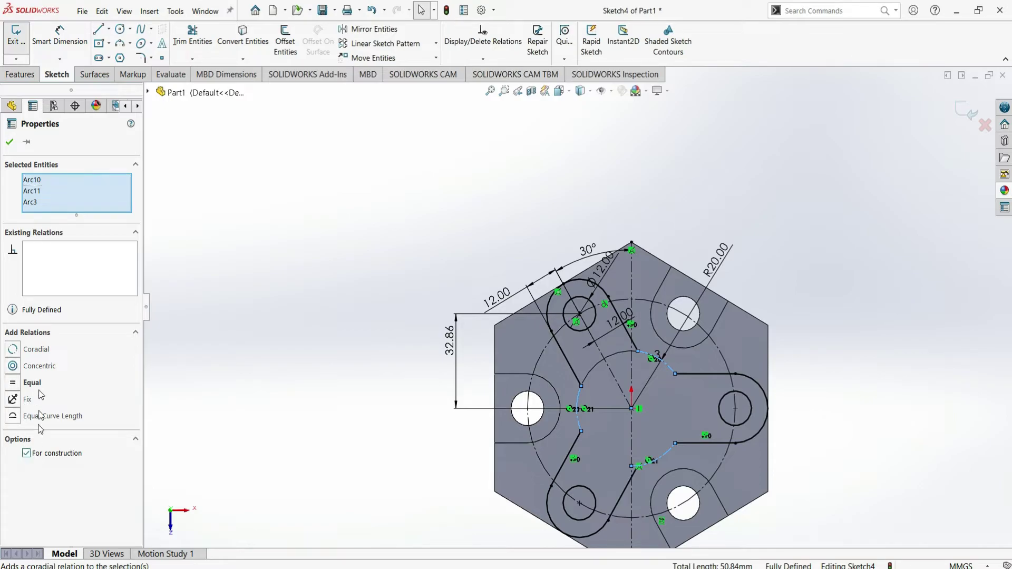
left_click(10, 143)
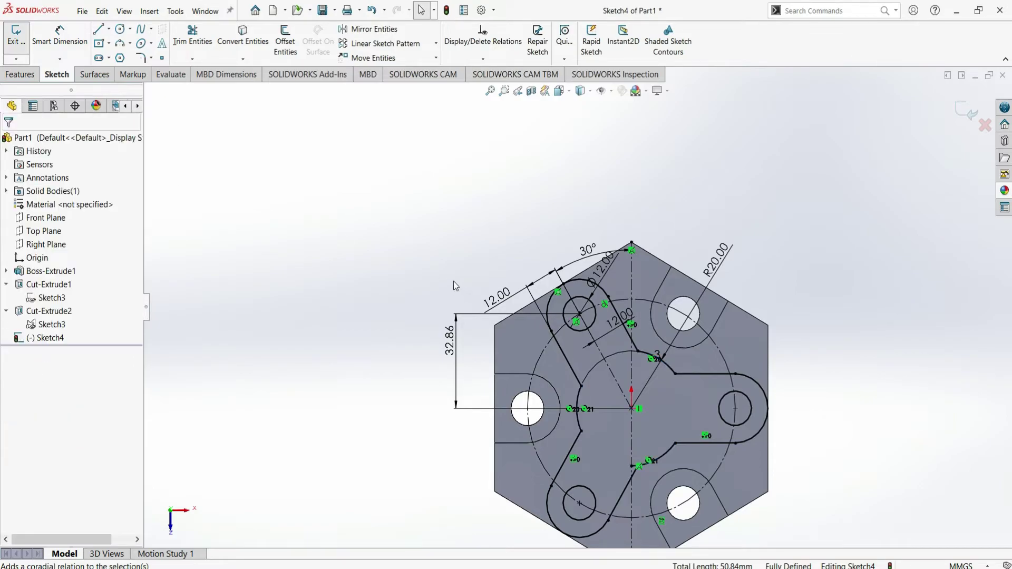
- Run a second trim pass on the three-lobed outline
scroll(656, 477, "down", 2)
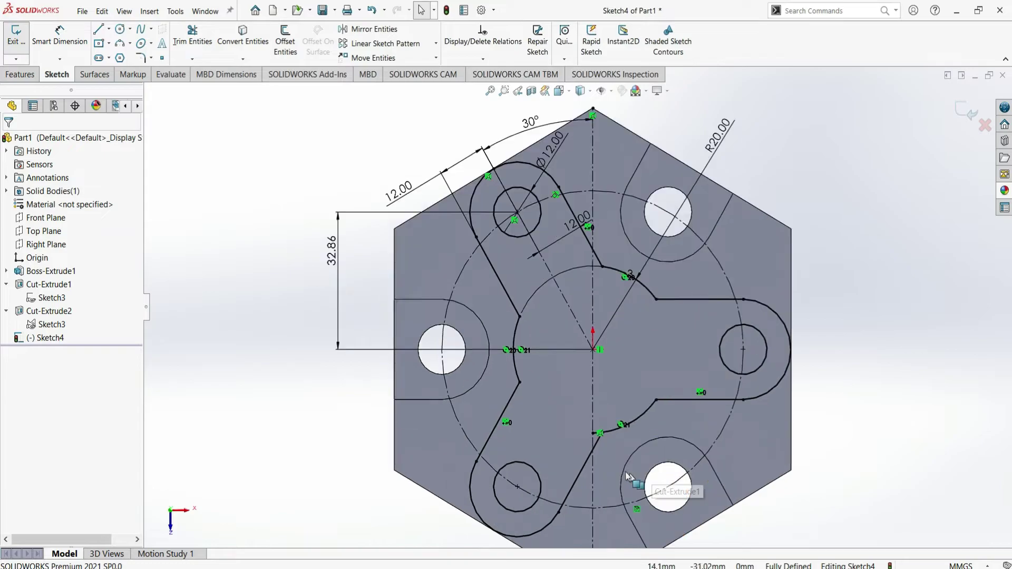
scroll(656, 477, "down", 2)
scroll(656, 477, "down", 2)
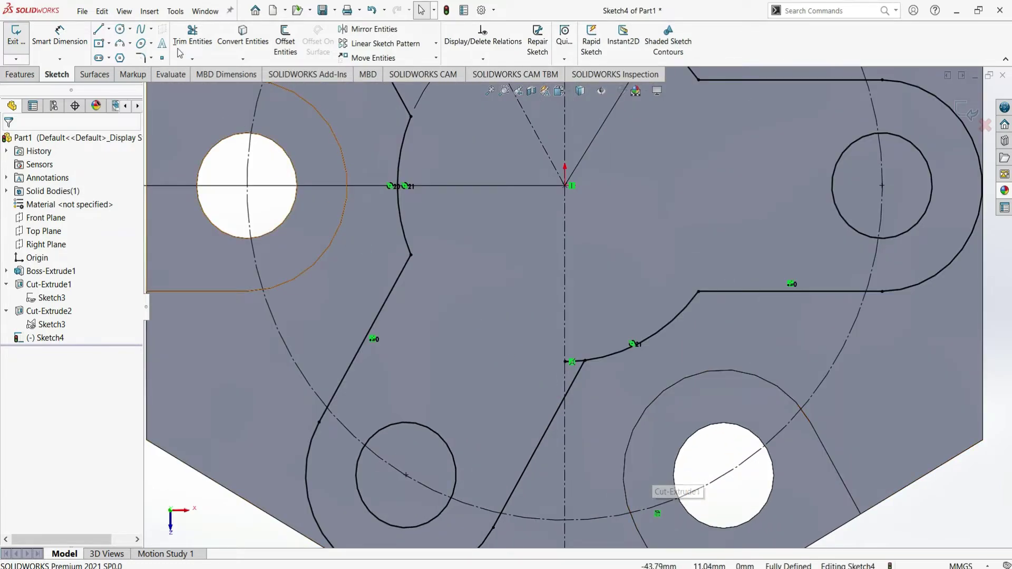
left_click(192, 35)
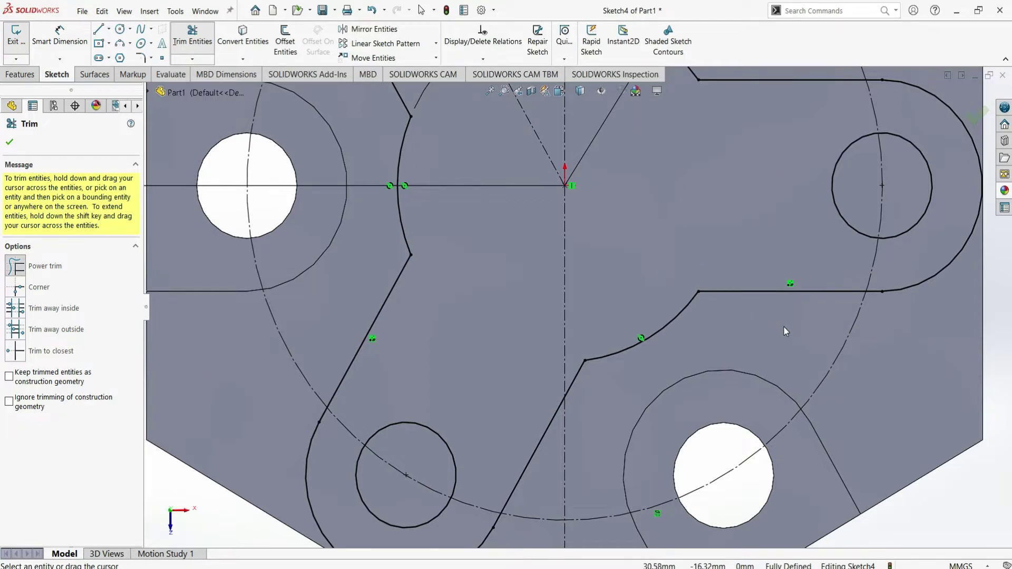
scroll(763, 303, "up", 2)
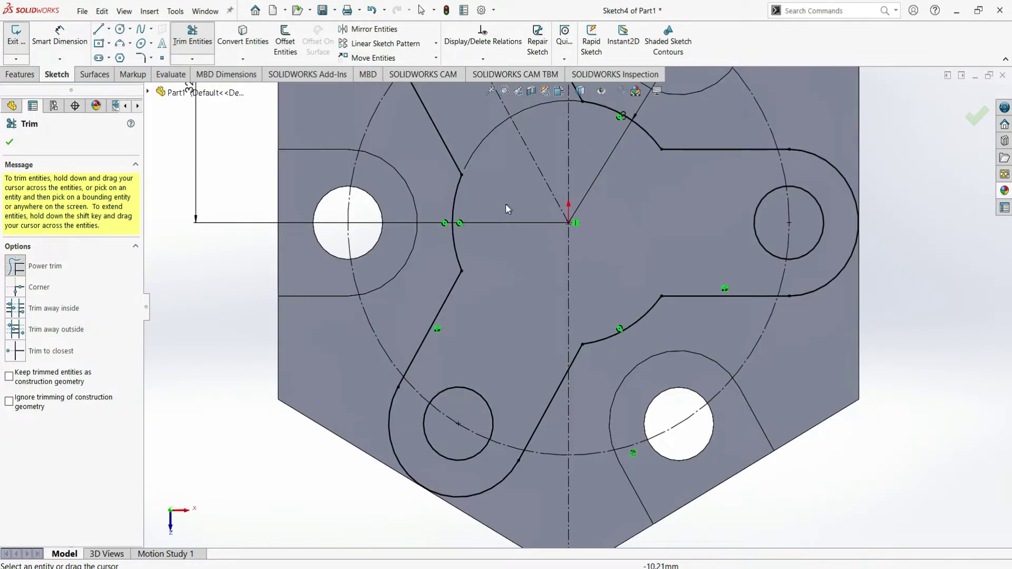
scroll(726, 352, "up", 1)
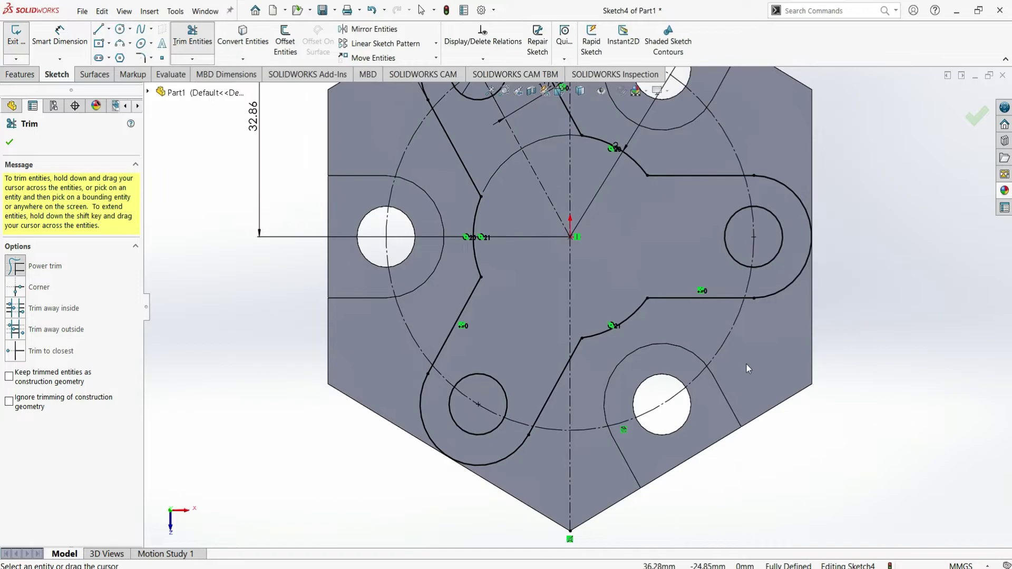
scroll(746, 365, "up", 2)
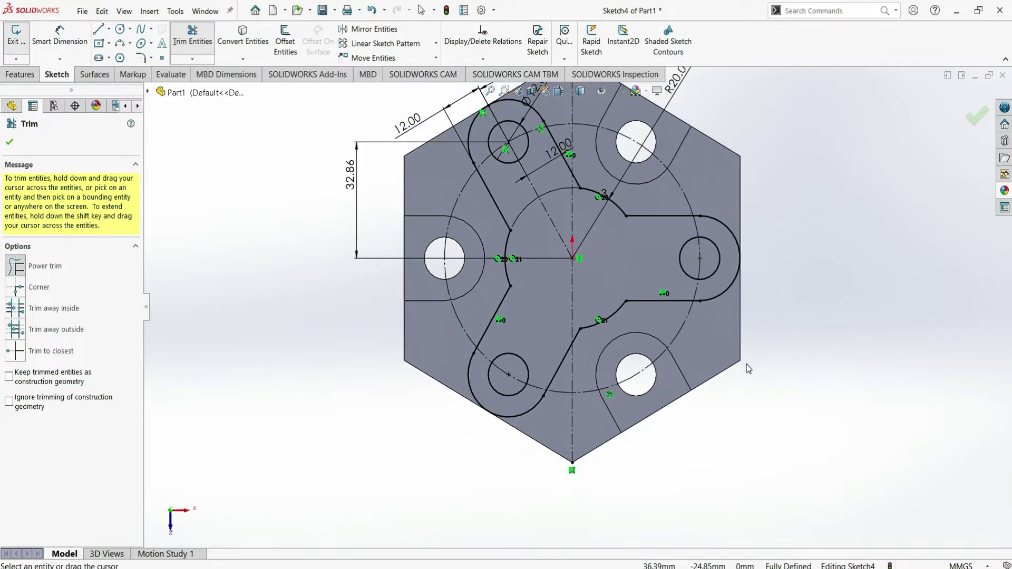
left_click(9, 144)
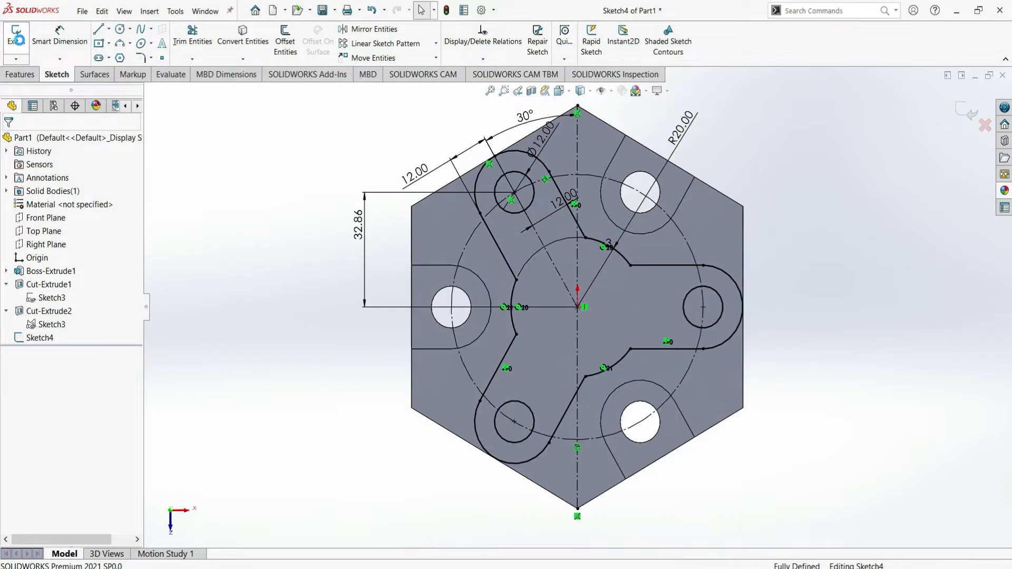
- Exit Sketch4 and start a new sketch, Sketch7, on the Front Plane
left_click(16, 37)
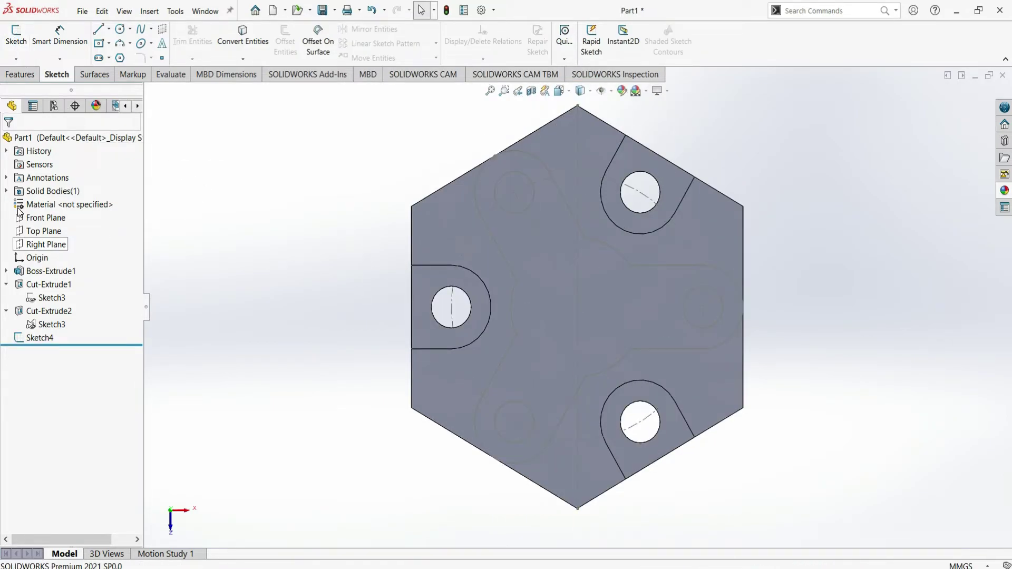
left_click(37, 218)
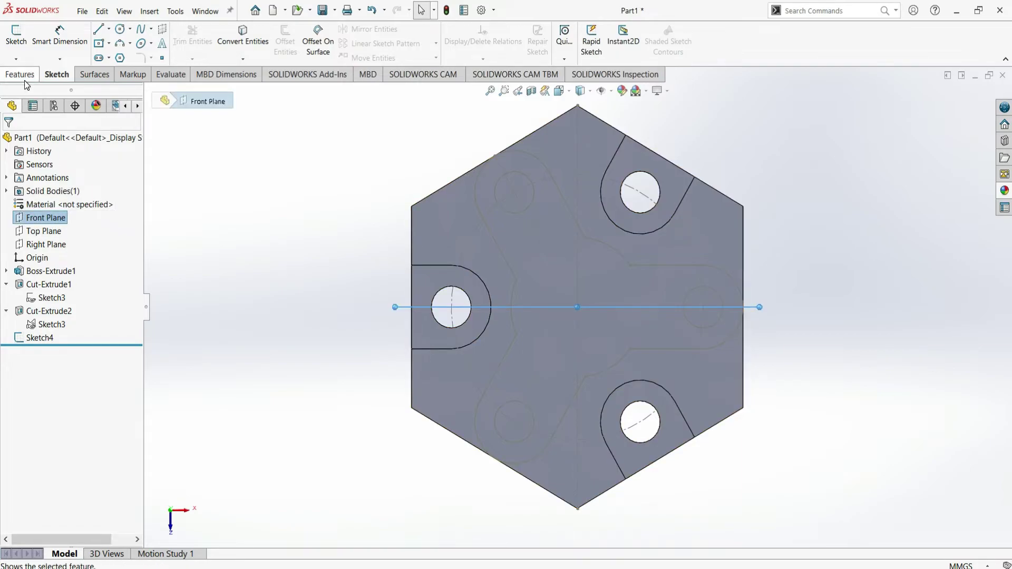
left_click(24, 74)
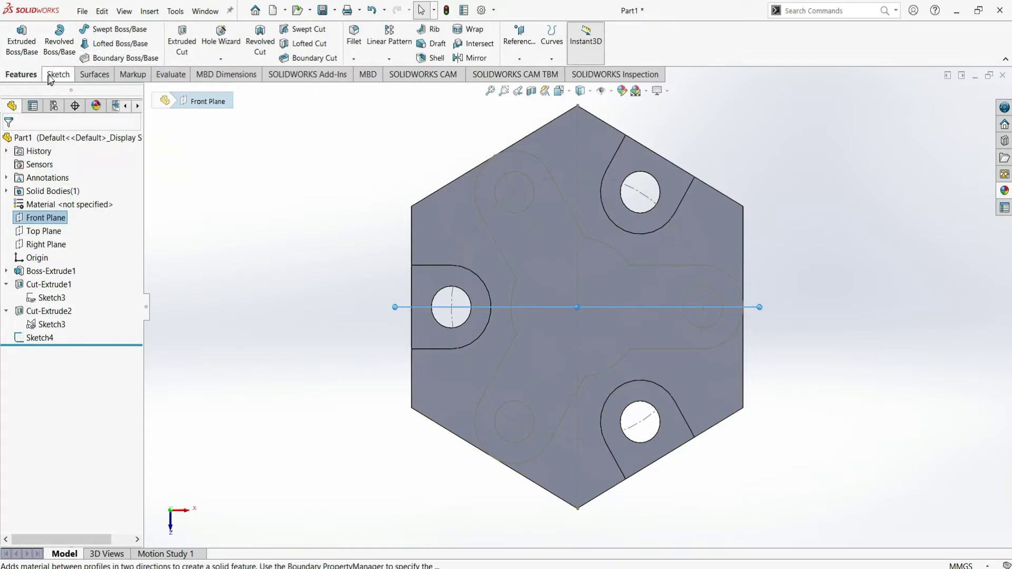
left_click(50, 78)
left_click(16, 35)
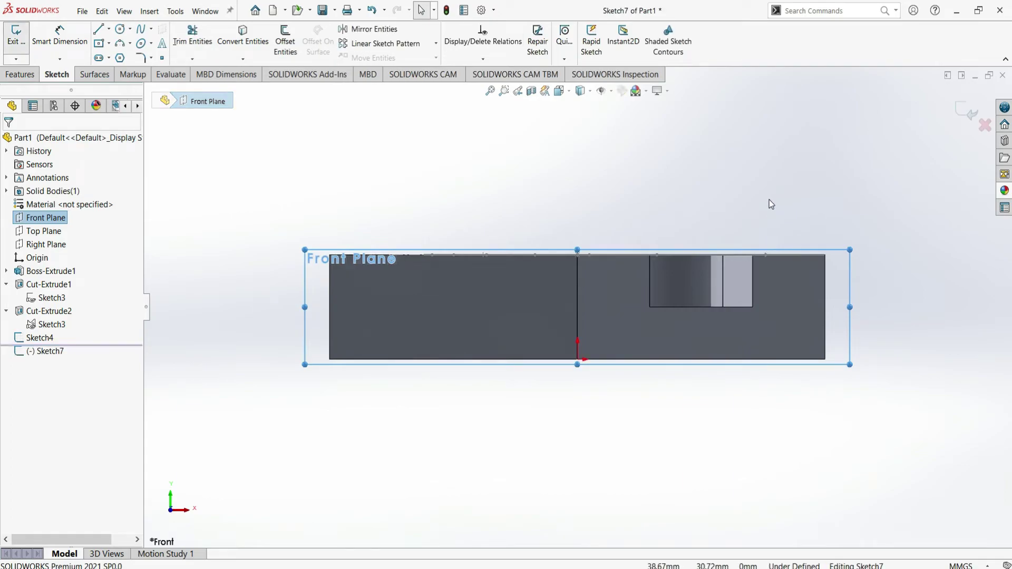
- Draw a centerline chain: 50 mm vertical from the origin, a horizontal top, then a downward slant
left_click(772, 203)
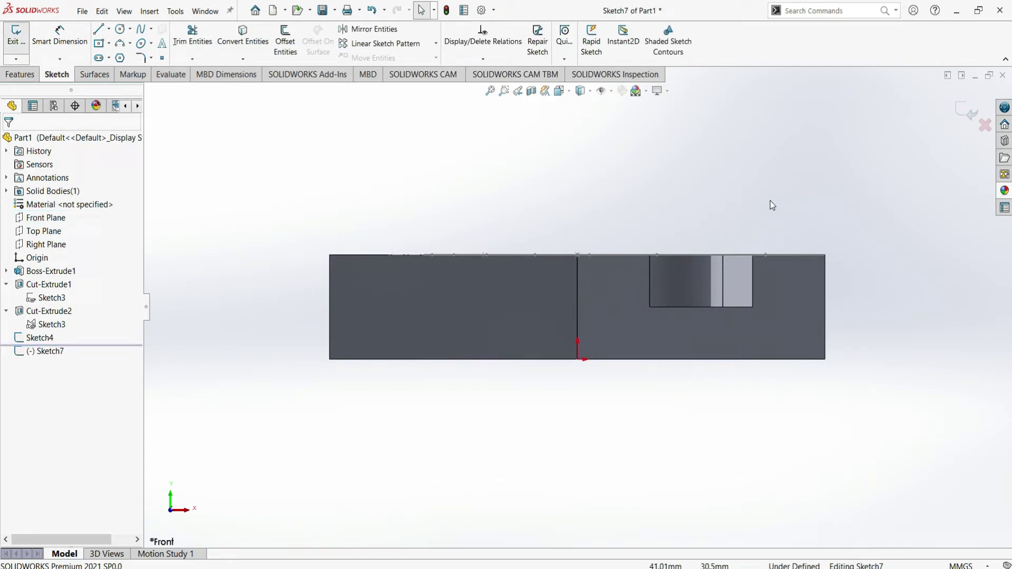
left_click(109, 29)
left_click(118, 58)
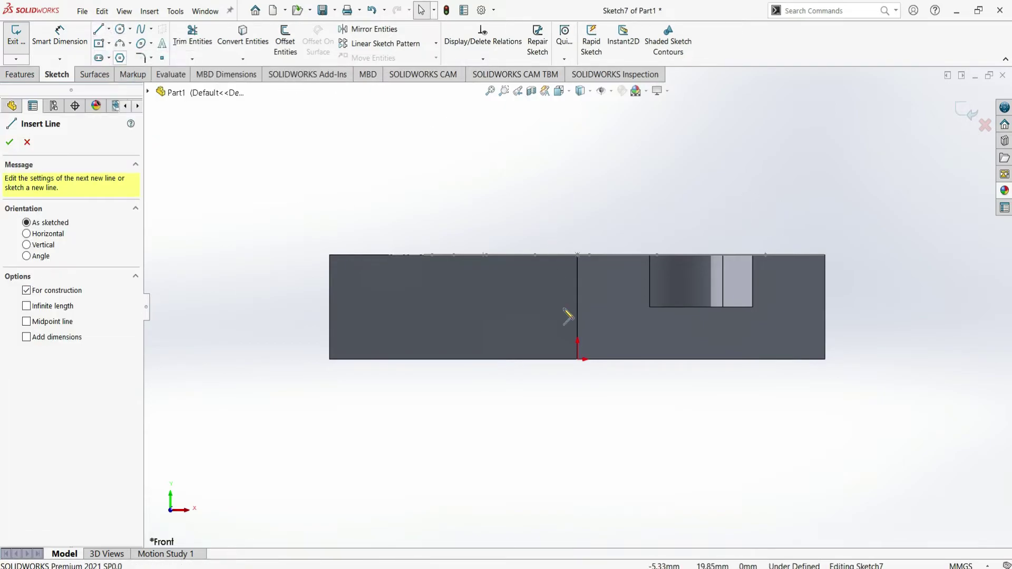
left_click(578, 360)
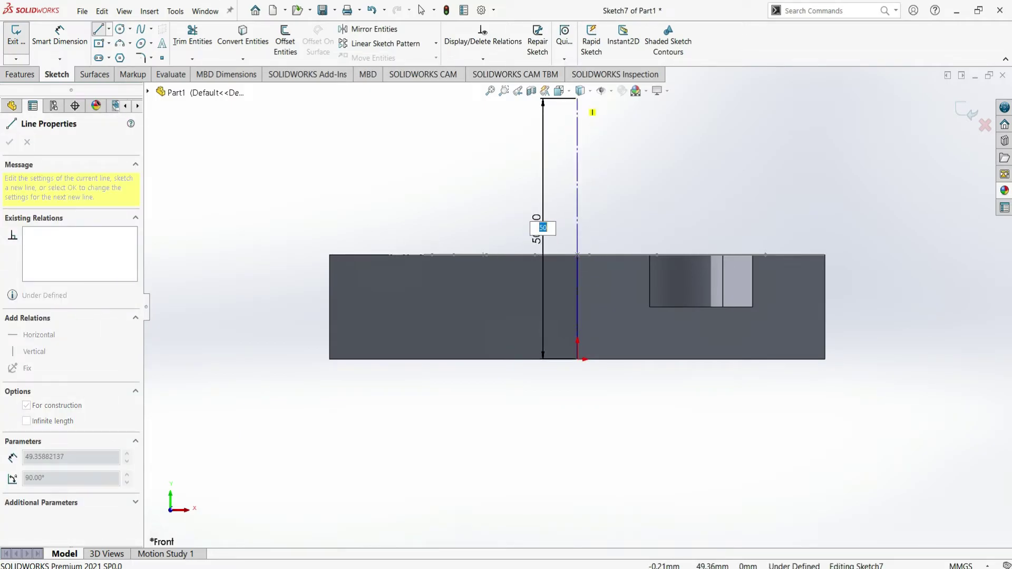
key("Return")
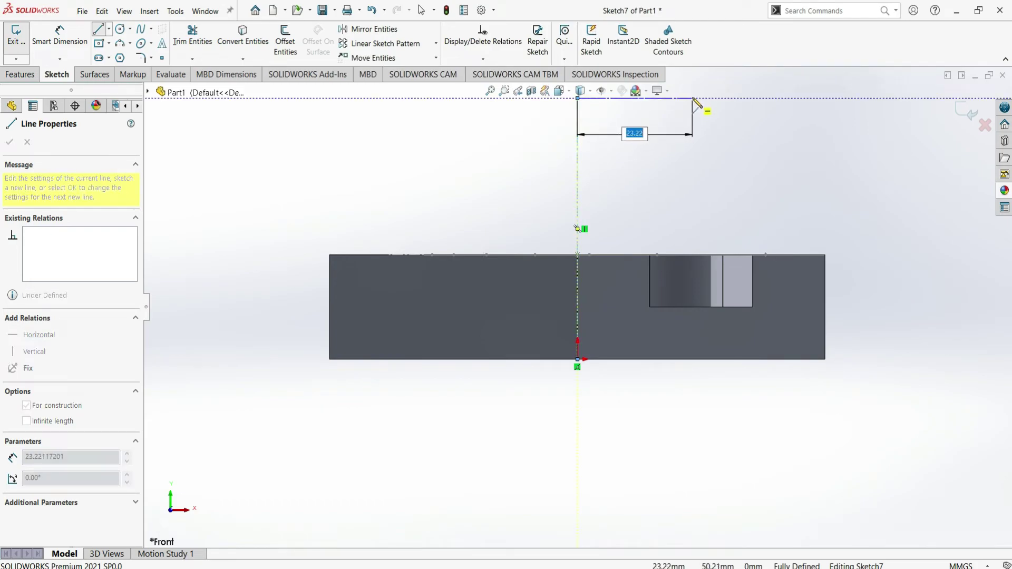
key("Return")
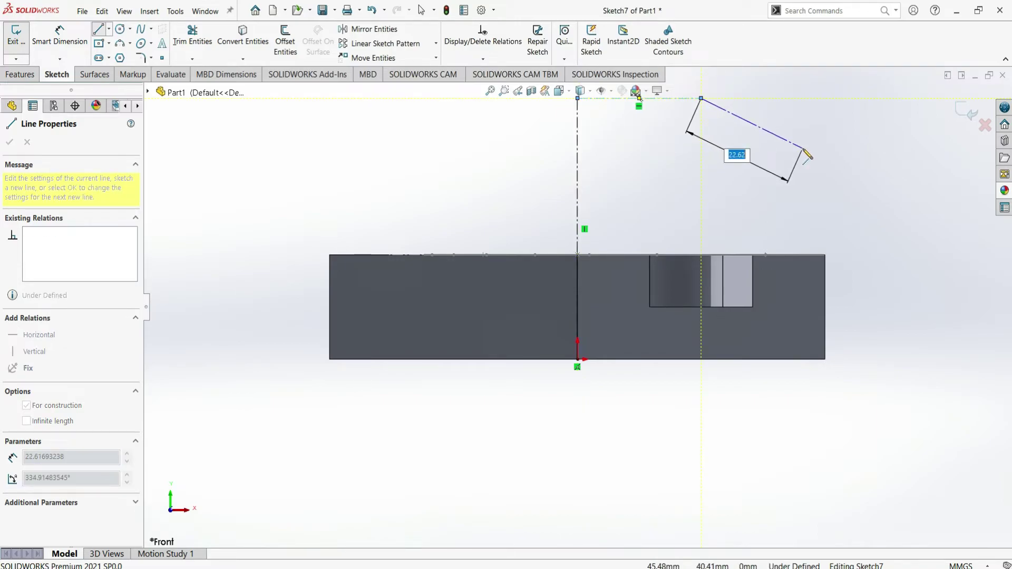
left_click(803, 150)
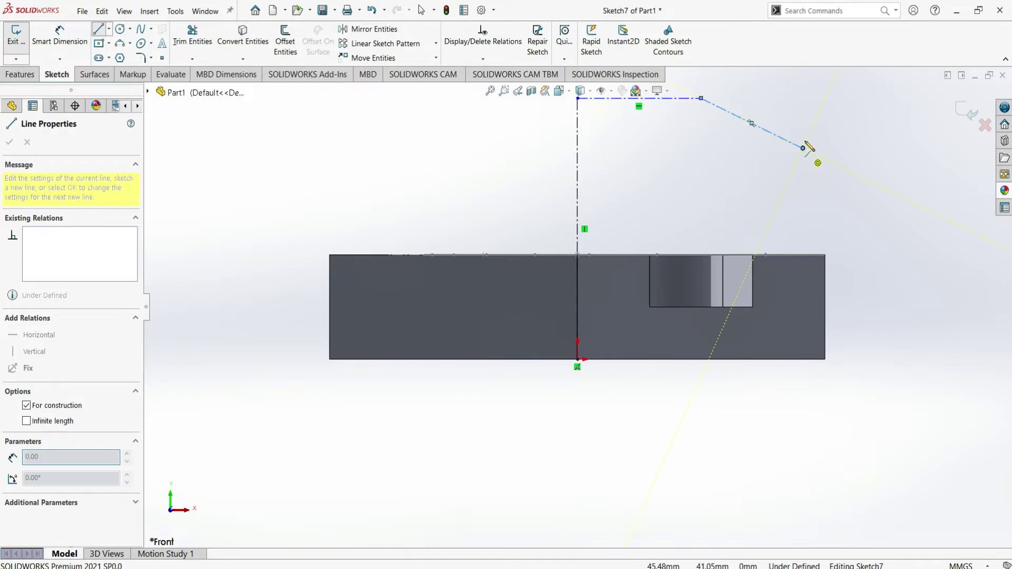
key("Escape")
key("Escape")
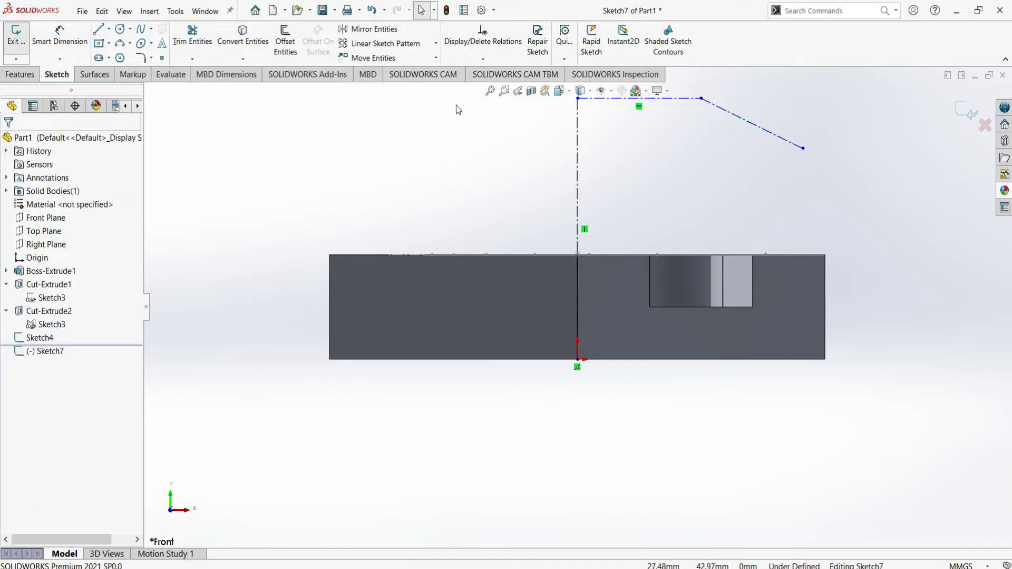
- Add a horizontal reference centerline from the slanted line's upper end to the right
left_click(109, 29)
left_click(717, 112)
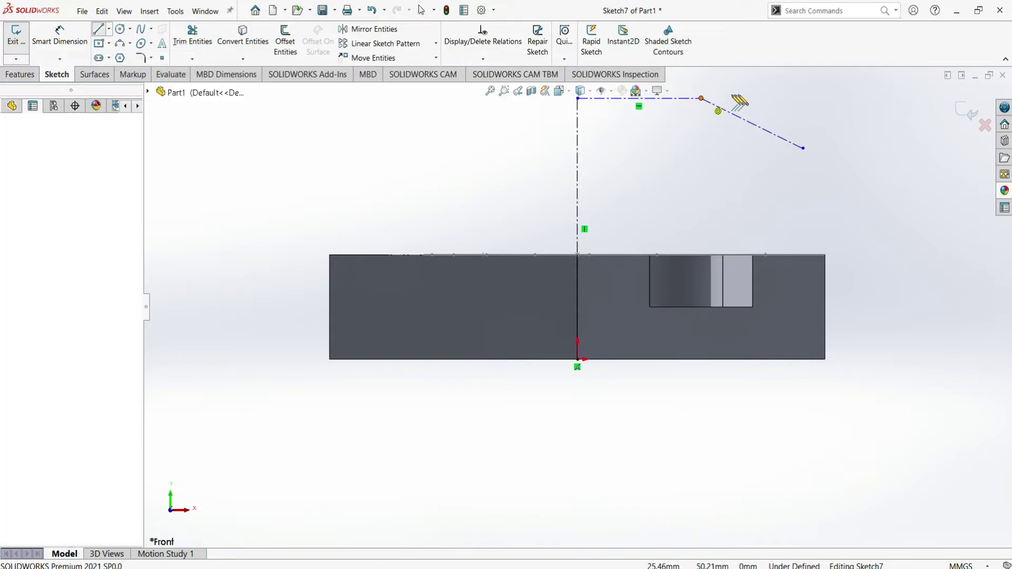
left_click(813, 98)
key("Escape")
key("Escape")
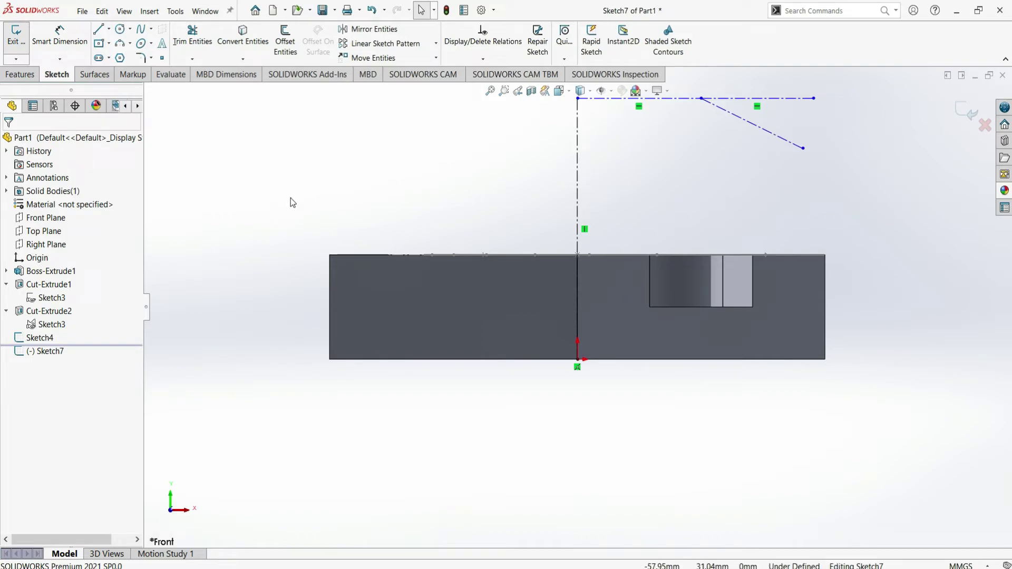
- Dimension the slanted line at 25° to the horizontal reference line
left_click(59, 33)
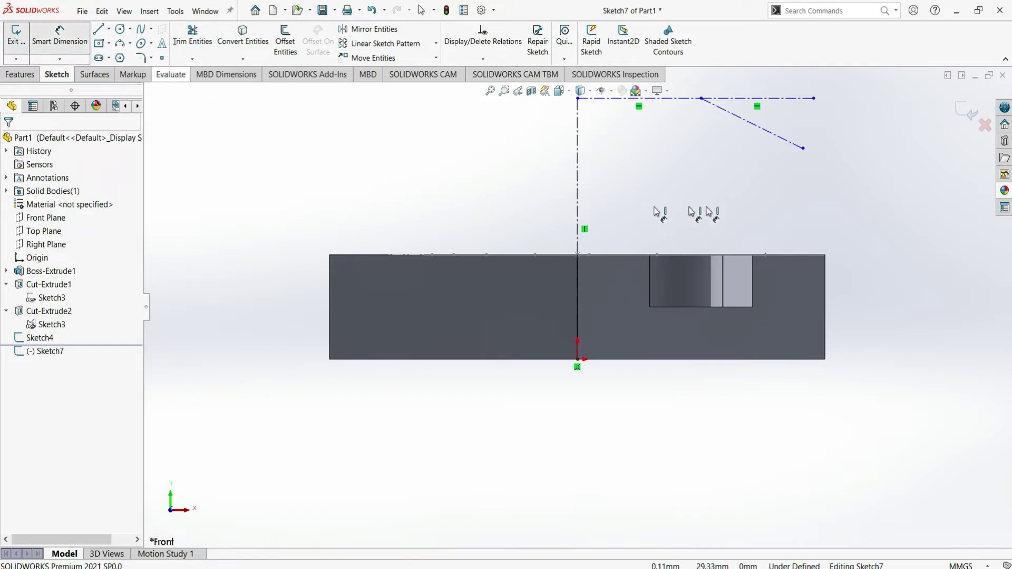
left_click(789, 142)
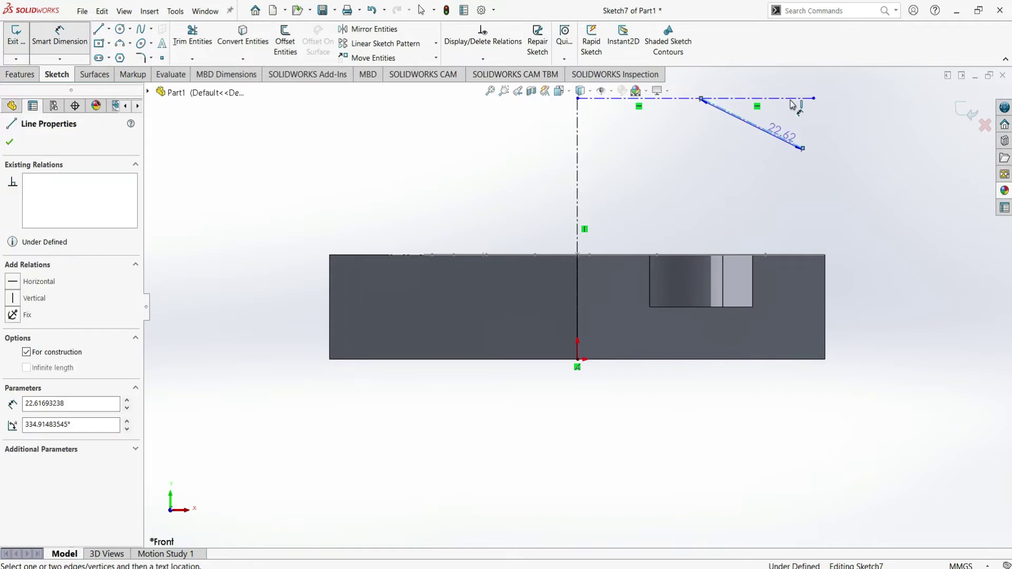
left_click(790, 99)
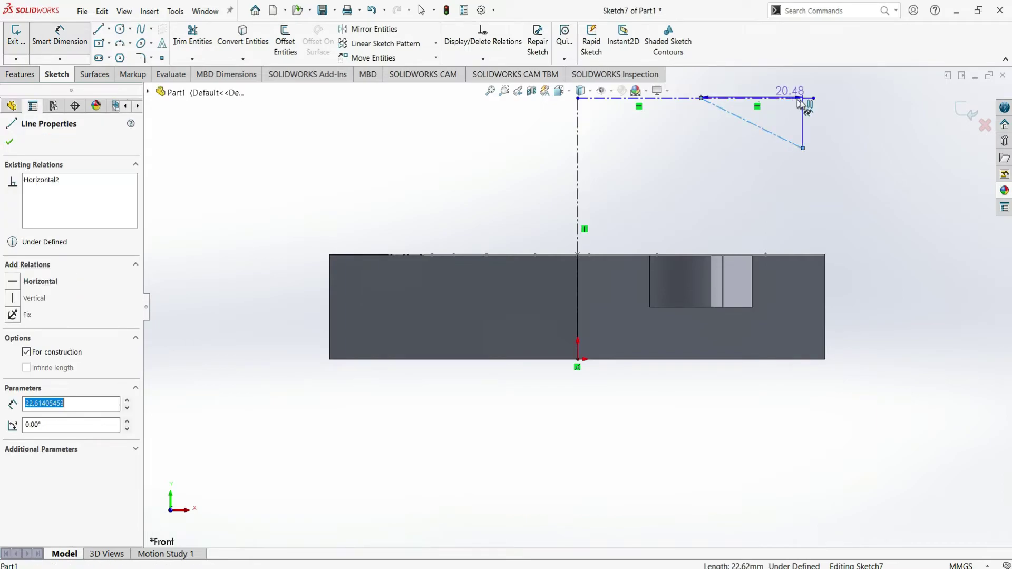
left_click(818, 125)
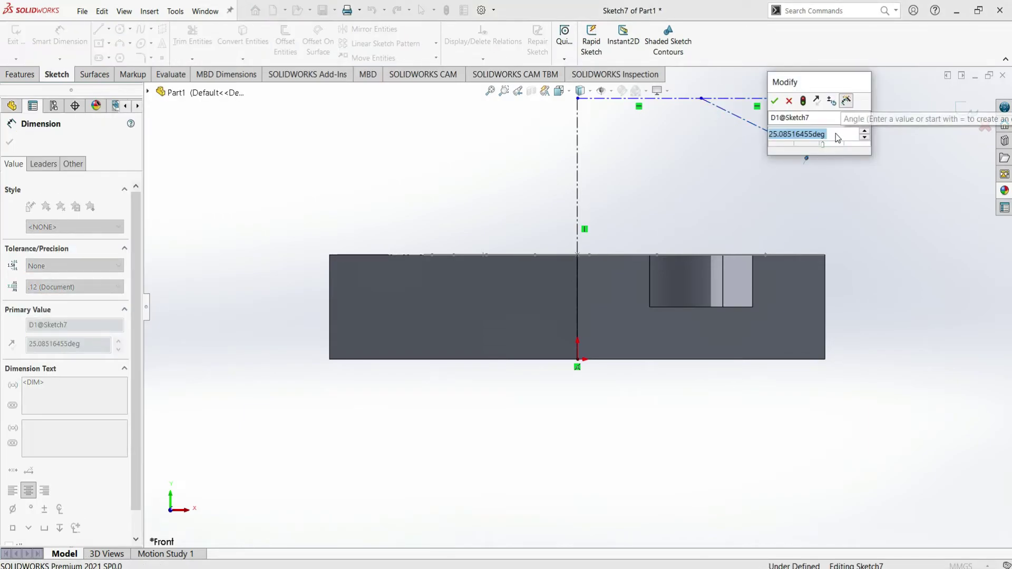
type("25")
key("Return")
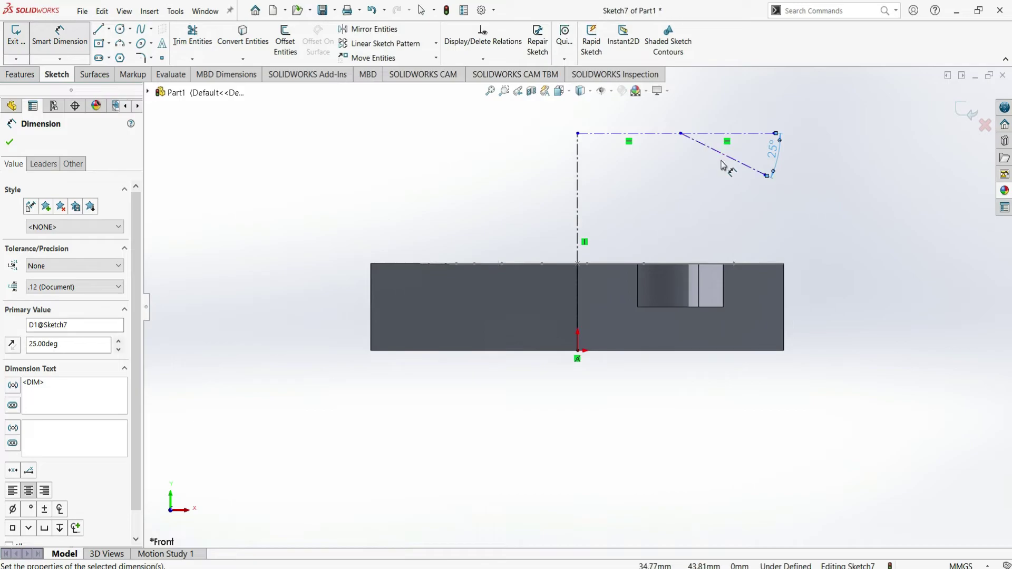
- Dimension the top horizontal line at 25 mm
key("z")
left_click(655, 134)
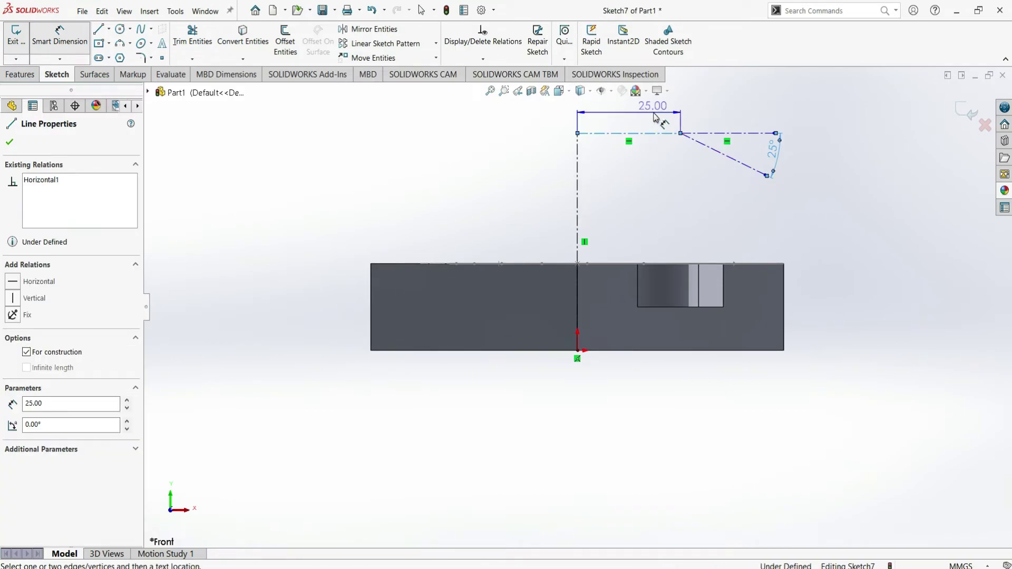
left_click(687, 115)
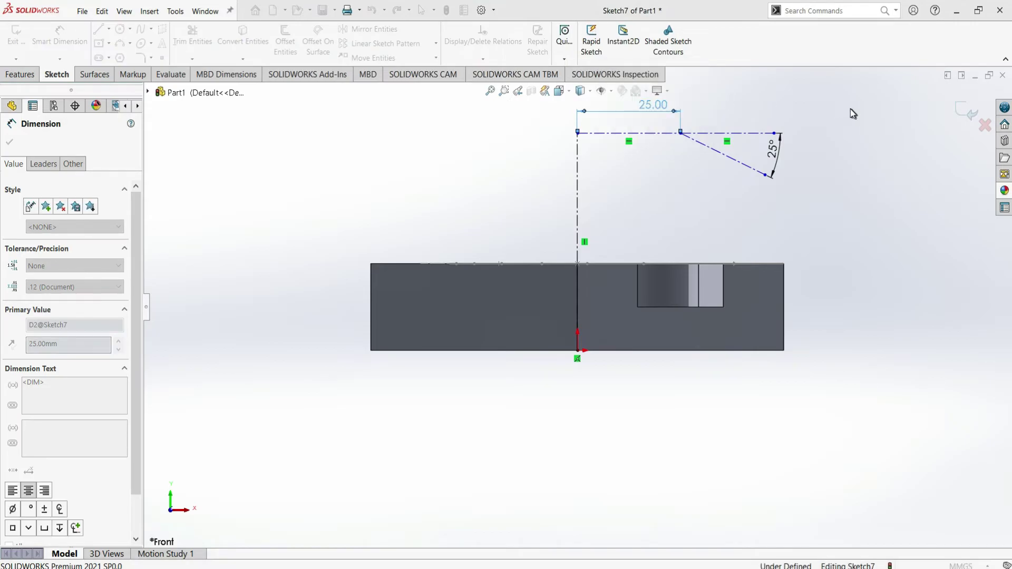
left_click(608, 95)
key("Escape")
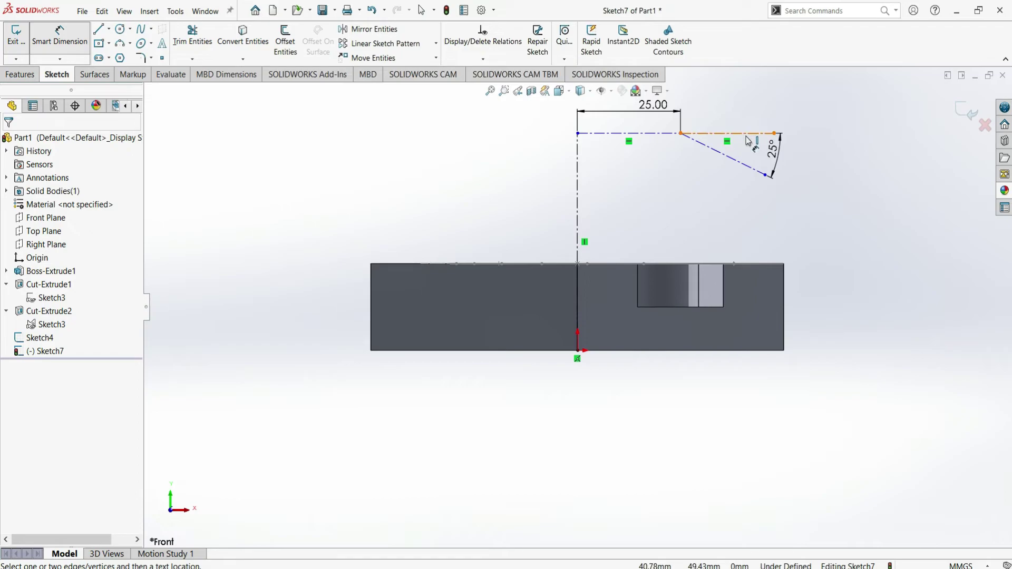
key("Escape")
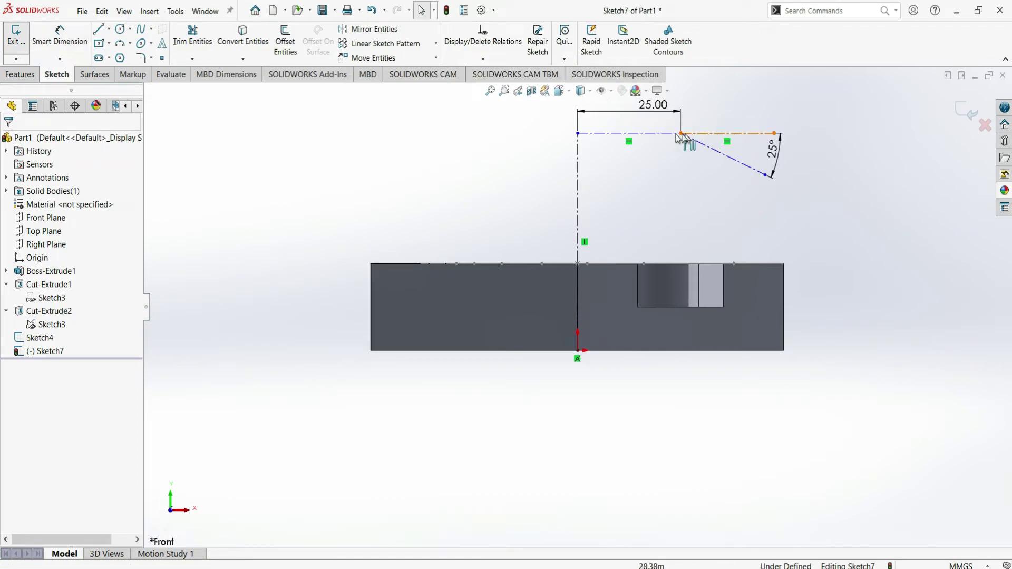
- Trim away the right segment of the horizontal reference line
key("t")
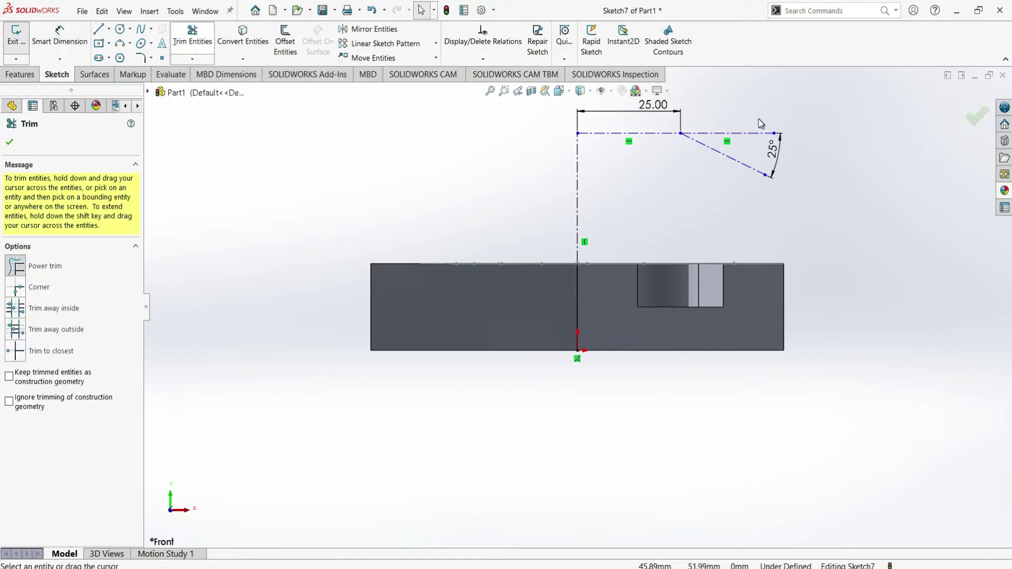
left_click_drag(759, 128, 750, 144)
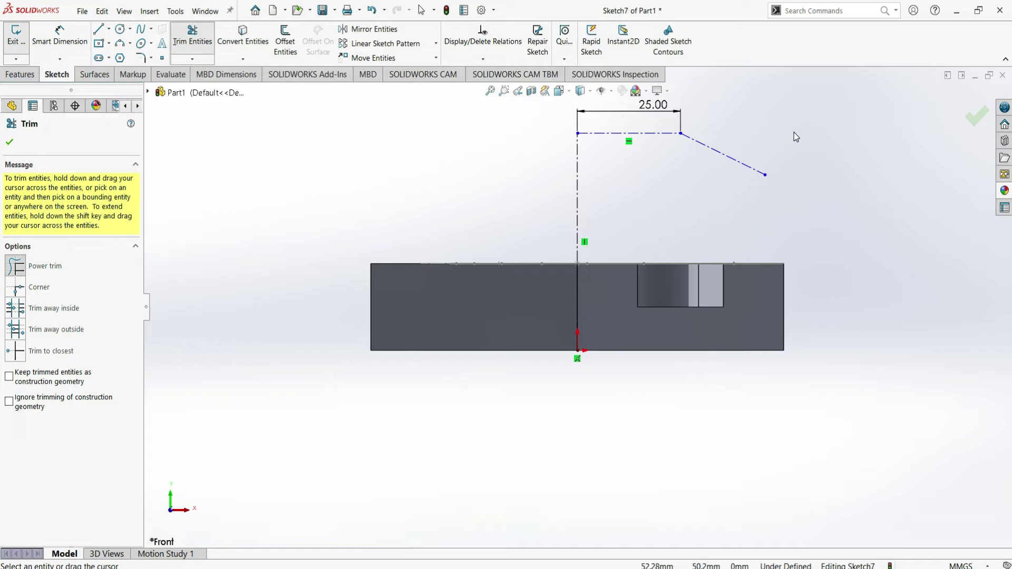
key("Escape")
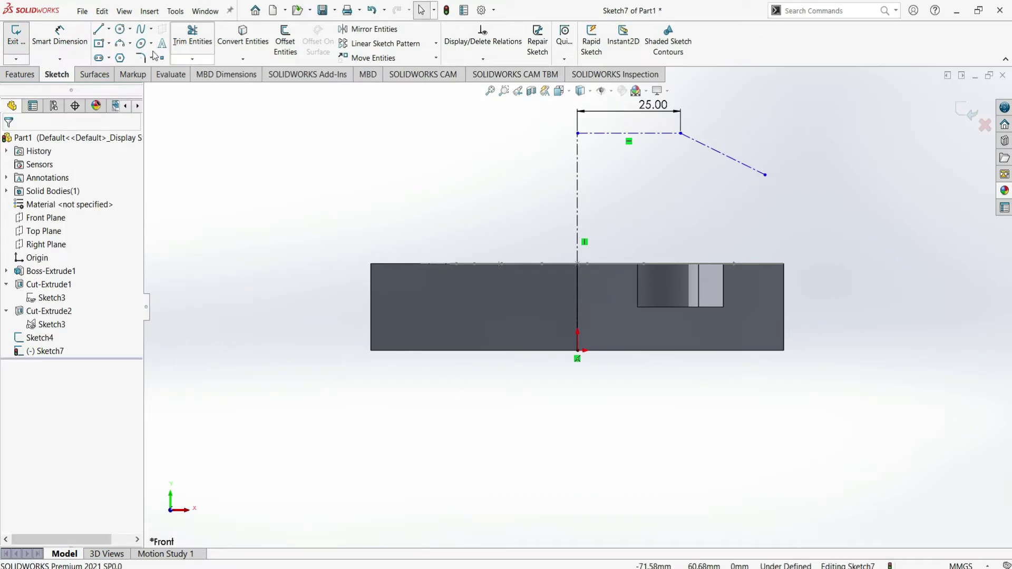
- Re-apply the 25° angle between the horizontal centerline and the slanted line
left_click(60, 35)
left_click(682, 134)
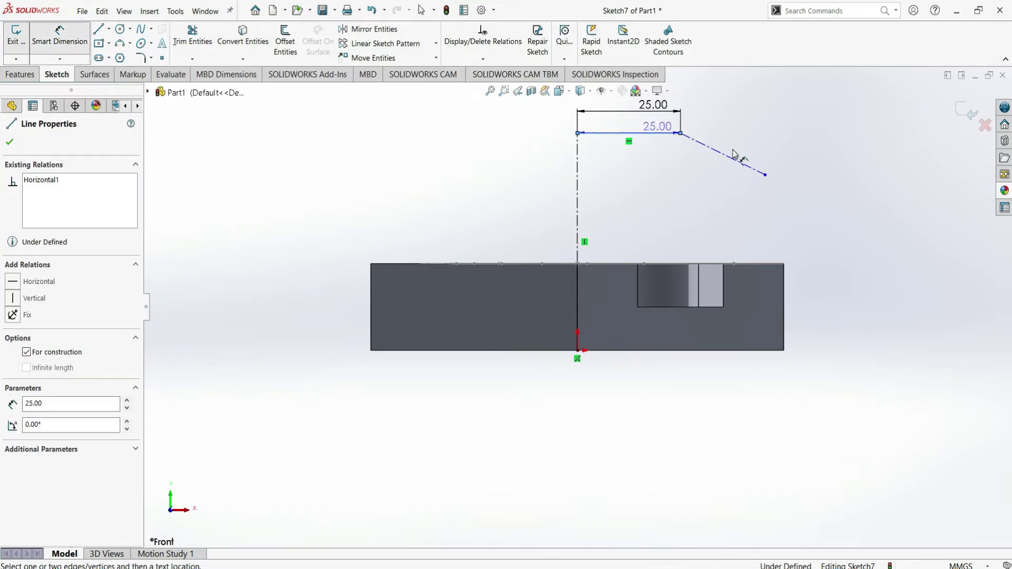
left_click(736, 160)
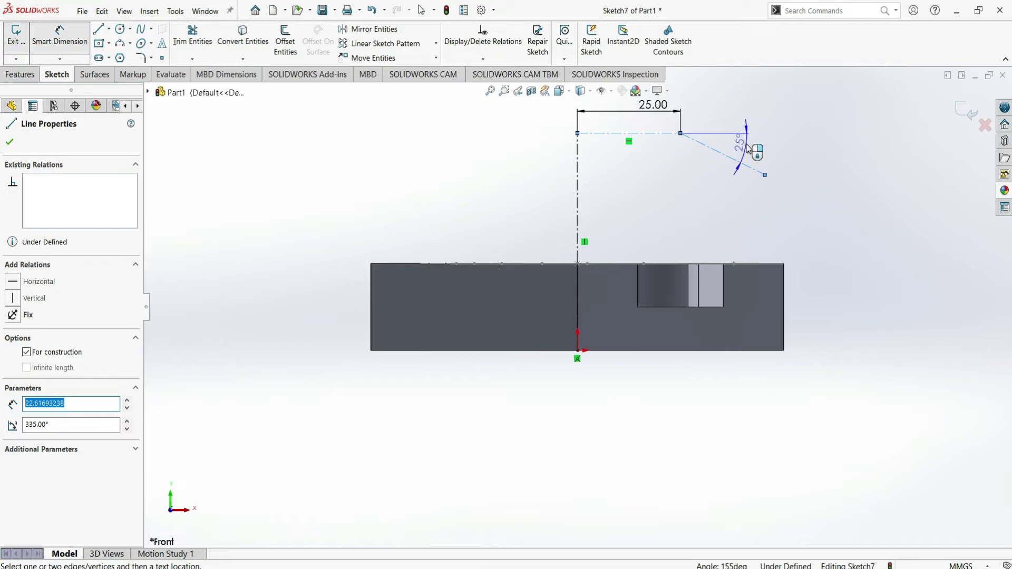
left_click(747, 149)
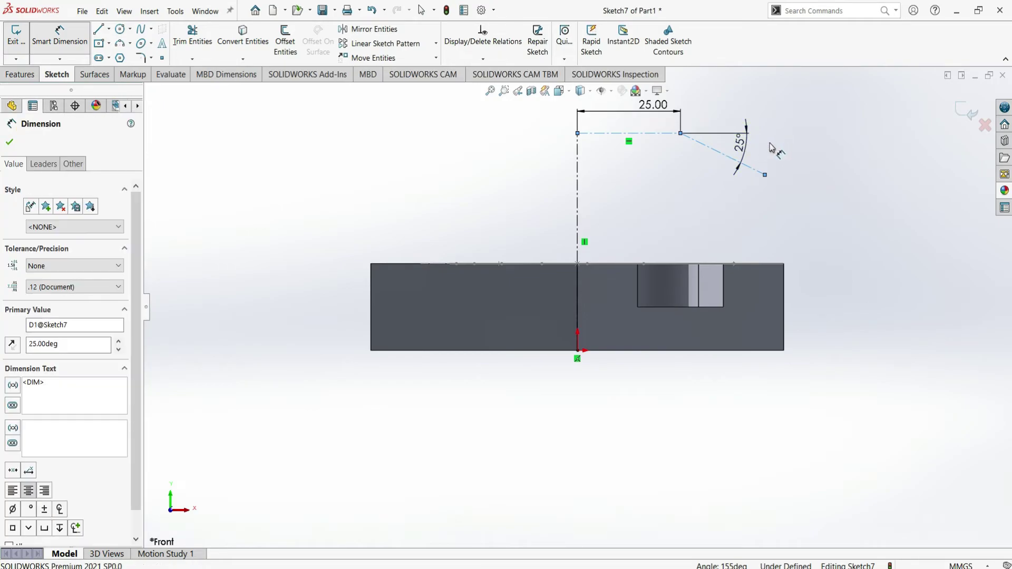
key("Return")
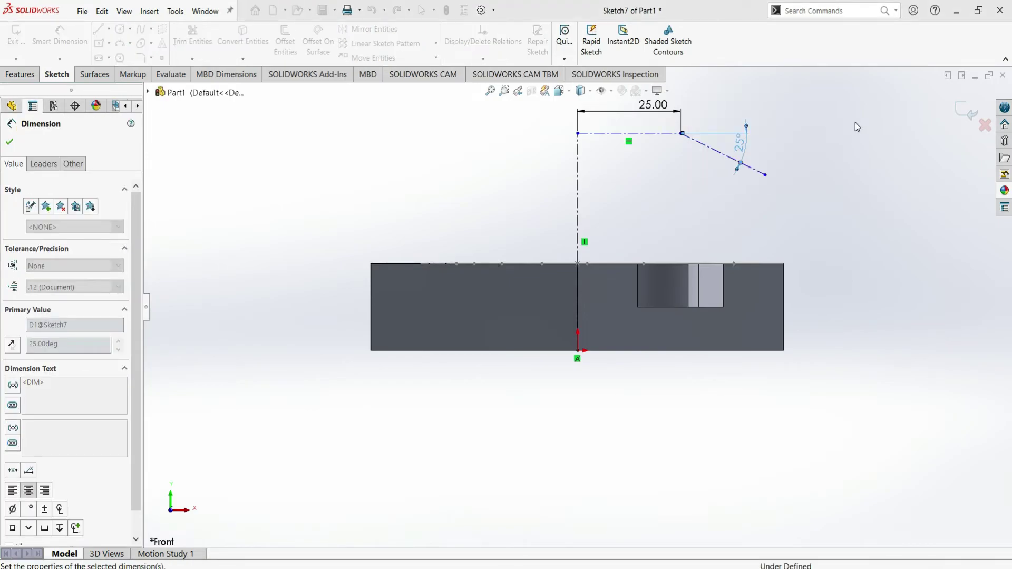
left_click(855, 123)
key("f")
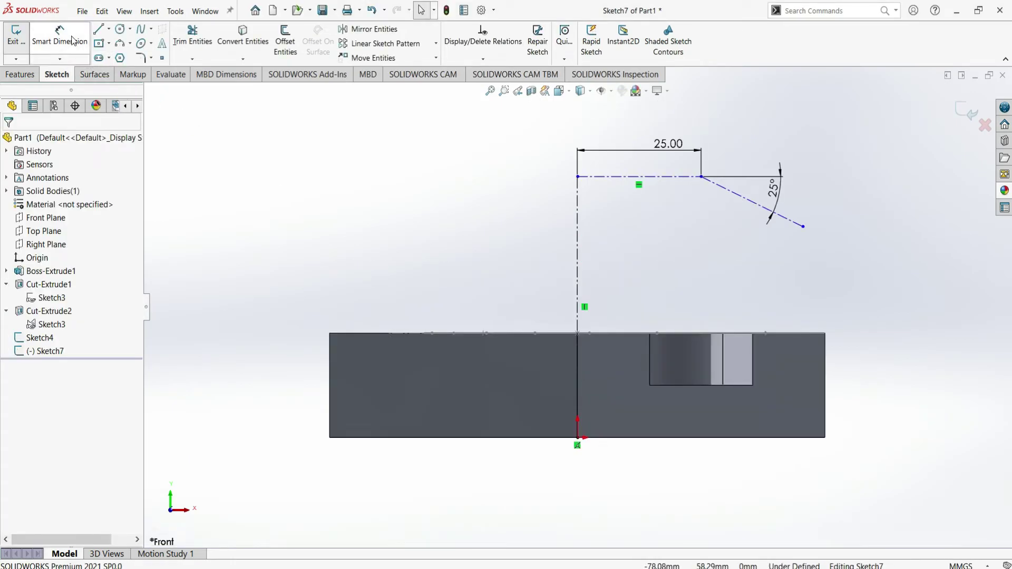
- Dimension the vertical centerline height at 50 mm
left_click(59, 37)
left_click(577, 252)
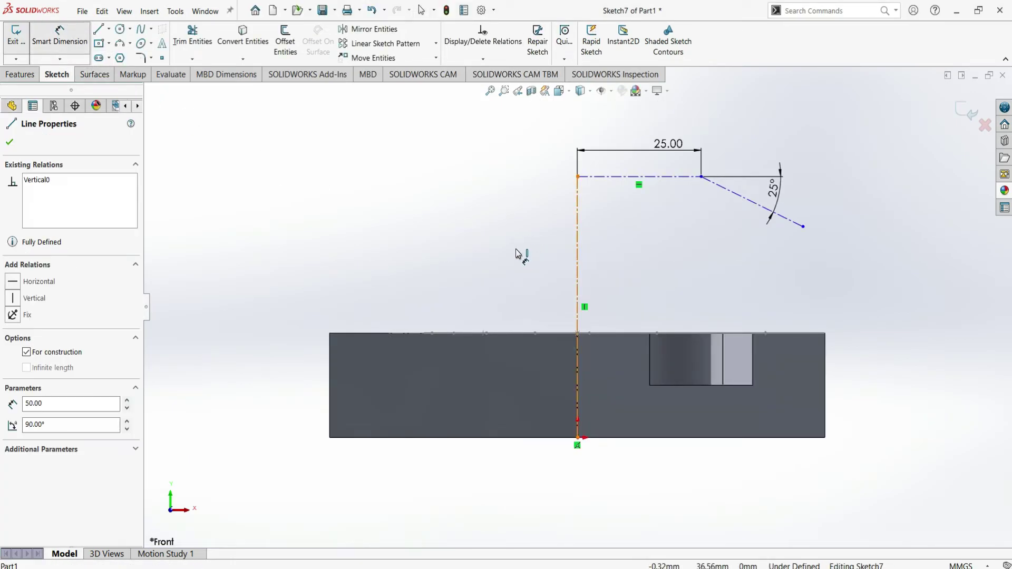
left_click(505, 255)
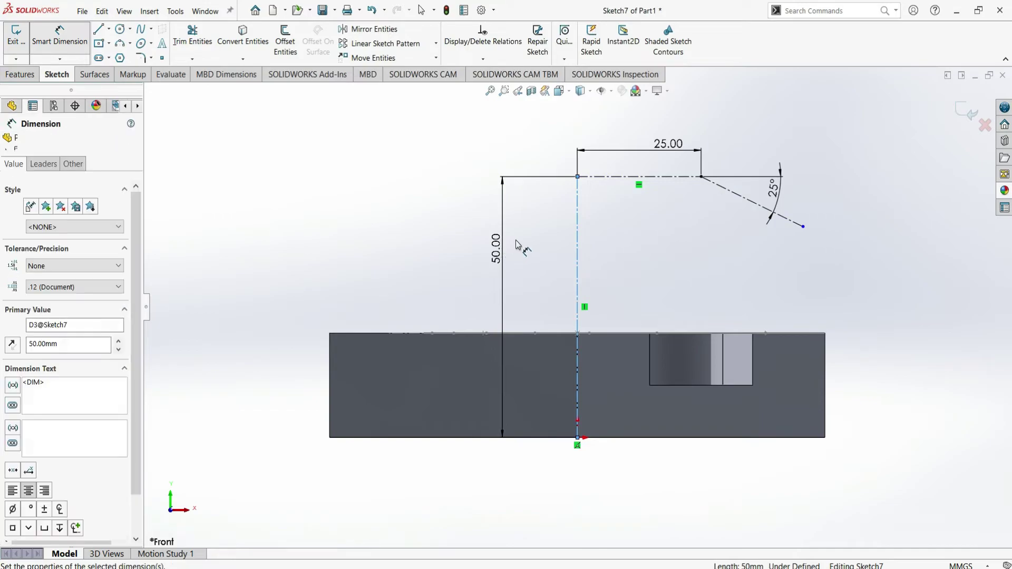
left_click(459, 228)
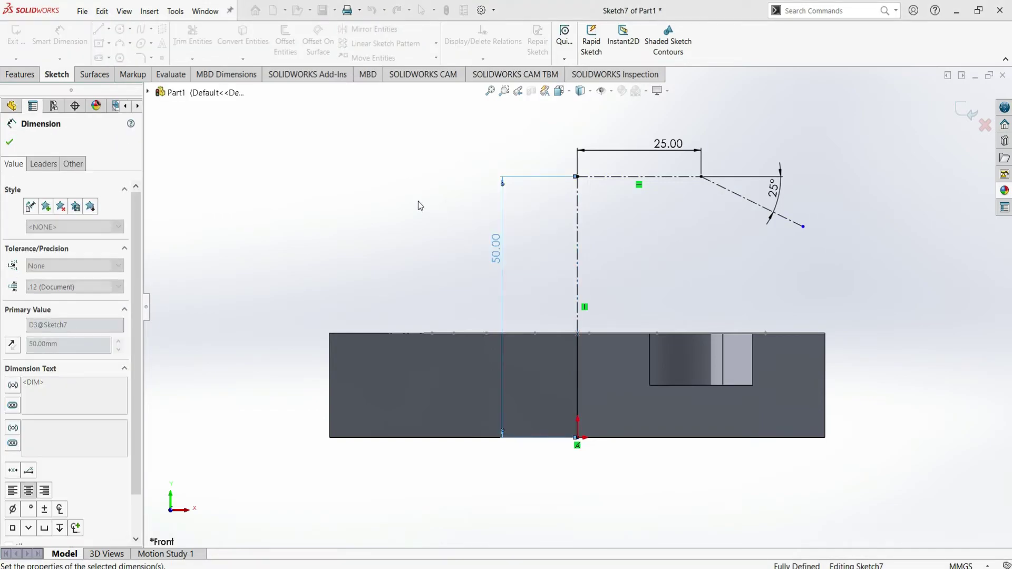
left_click(418, 200)
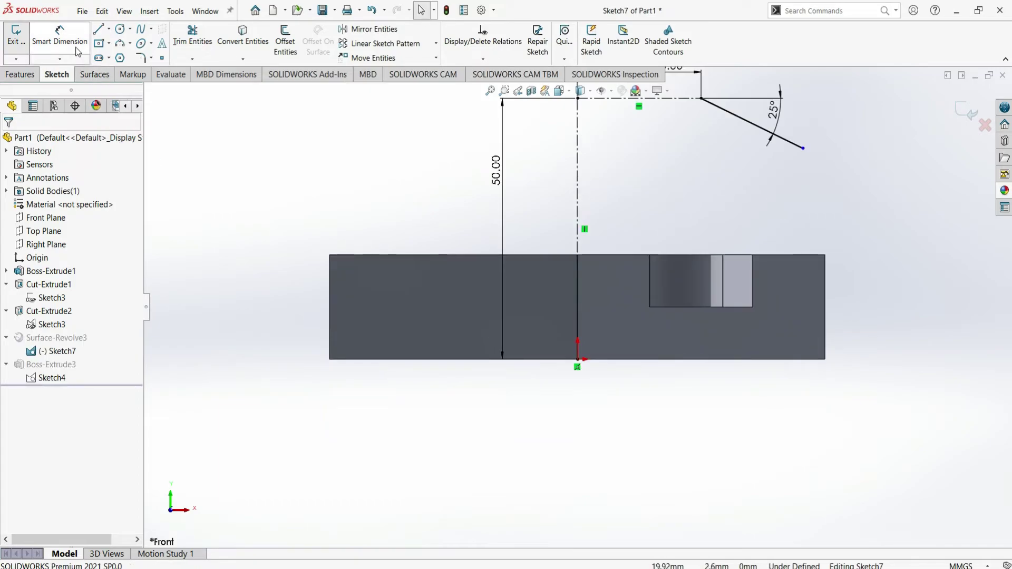
- Set the slanted line's end 50 mm horizontally from the origin and exit the sketch
left_click(77, 51)
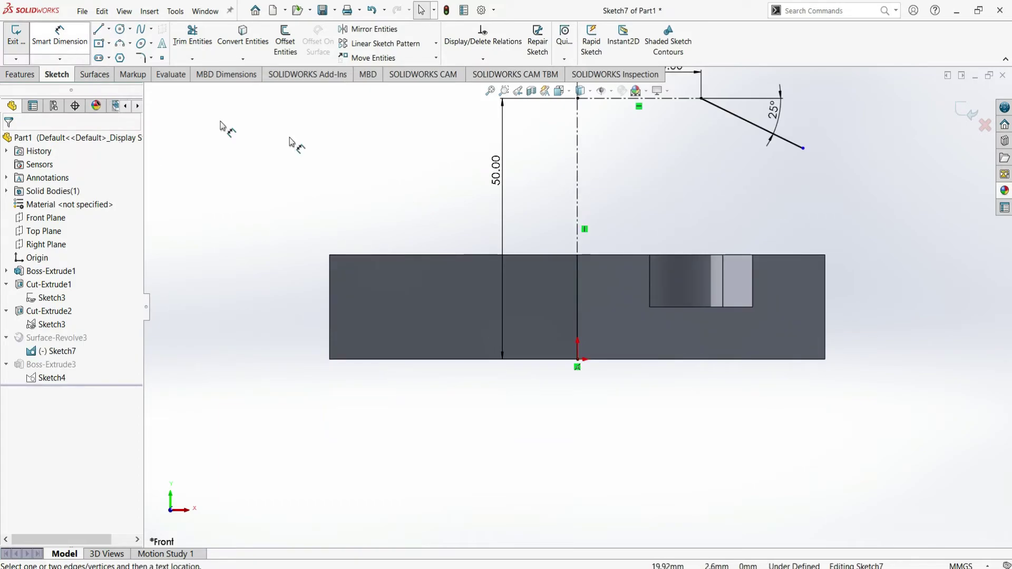
left_click(802, 148)
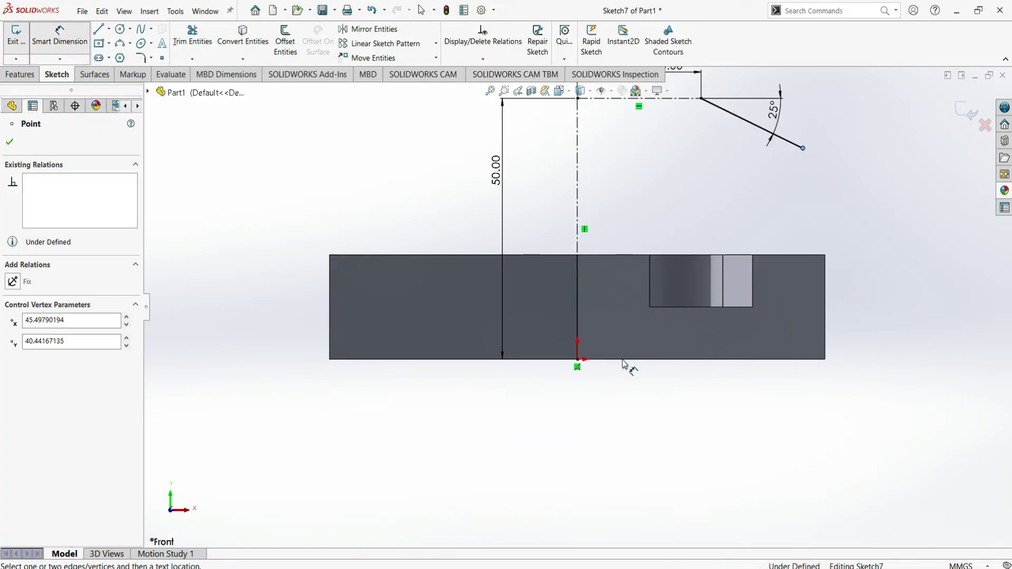
left_click(578, 360)
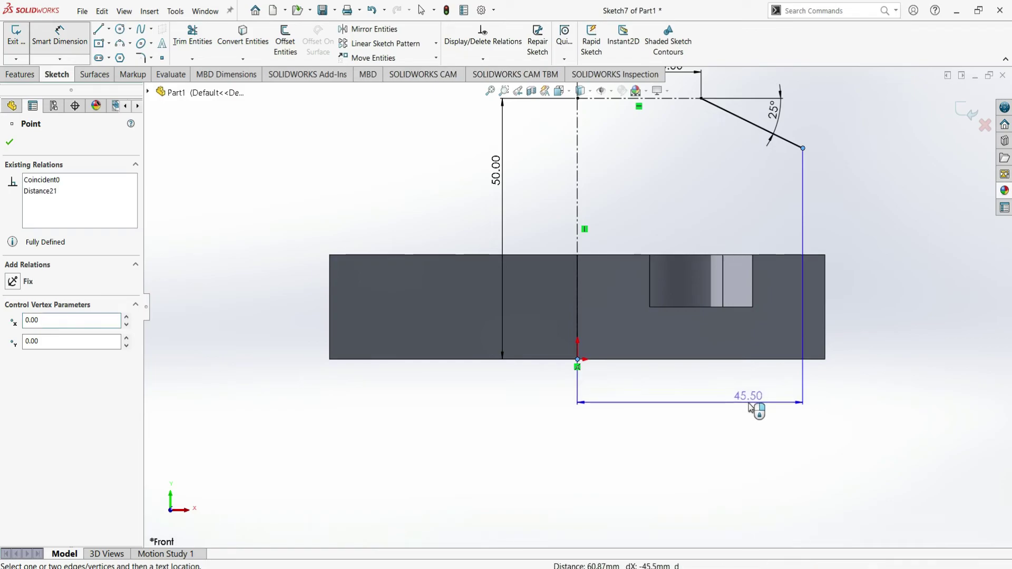
left_click(751, 408)
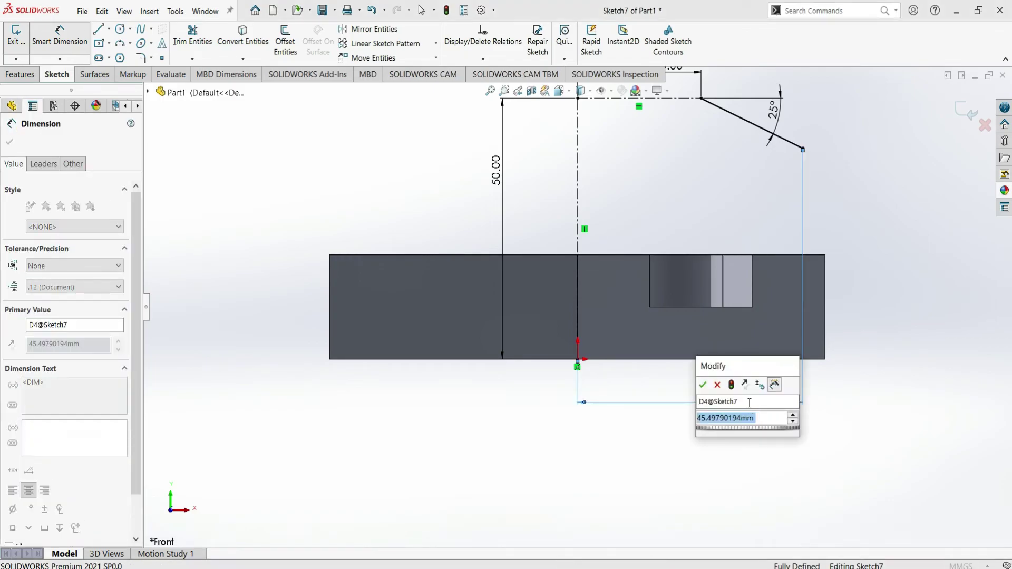
type("50")
key("Return")
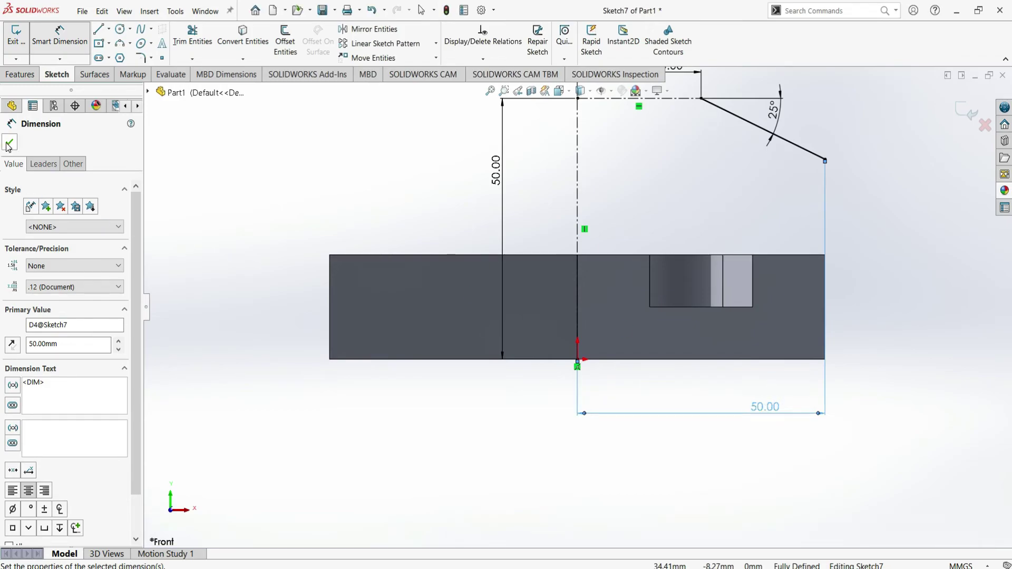
left_click(16, 37)
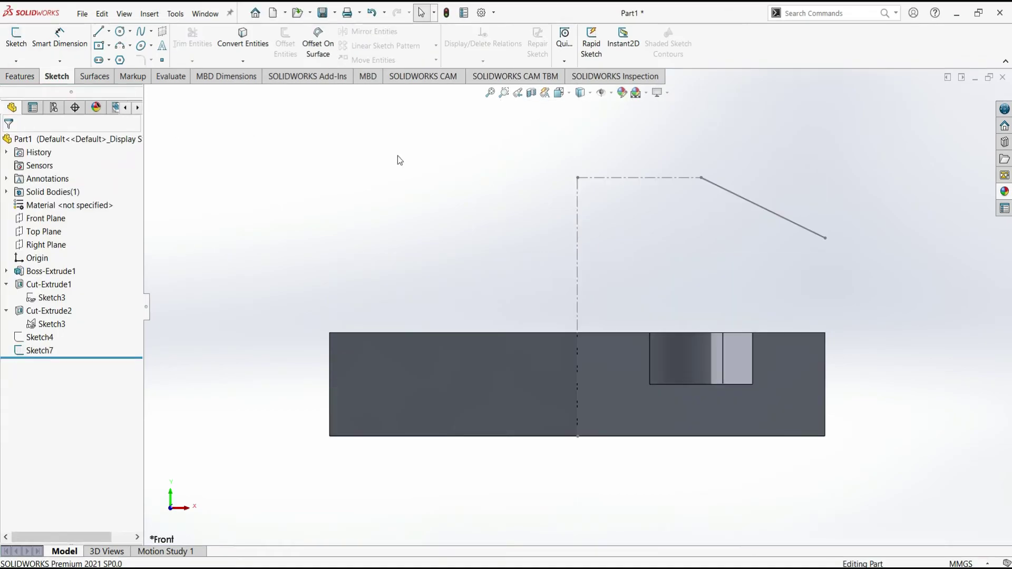
- Create a 360° revolved surface from the slanted line about centreline Line1, viewed isometric
left_click(106, 84)
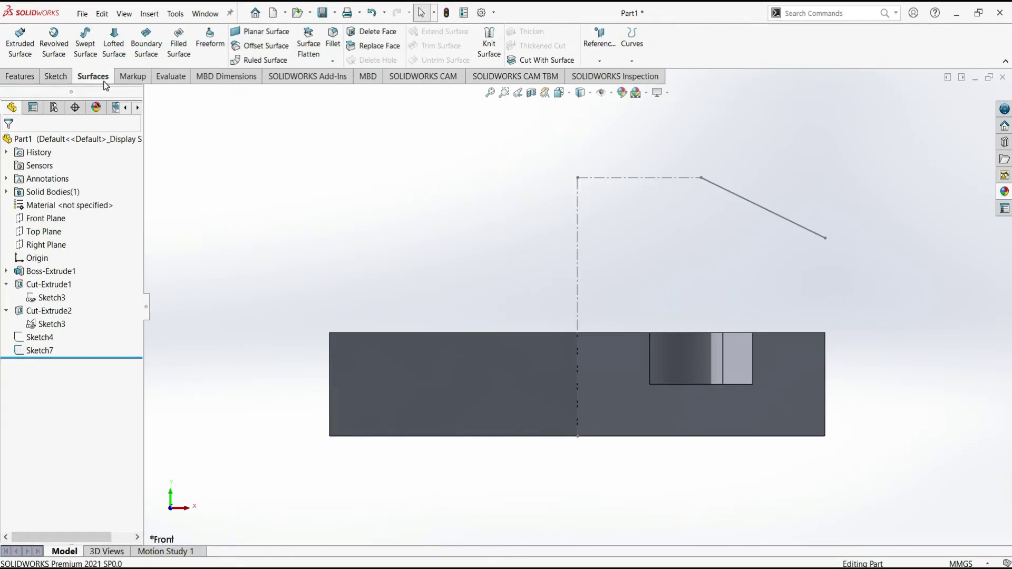
left_click(55, 47)
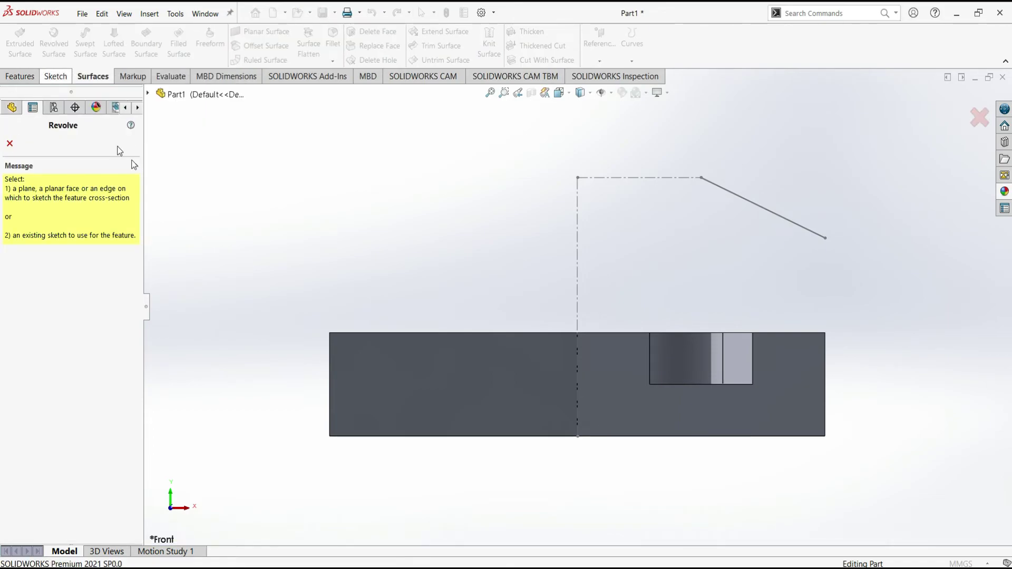
left_click(578, 234)
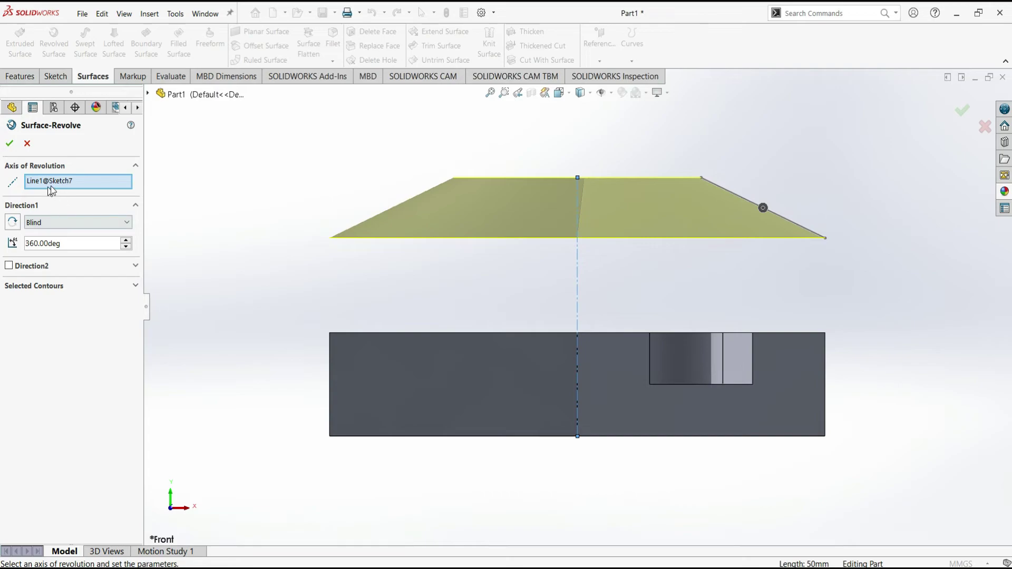
left_click(84, 287)
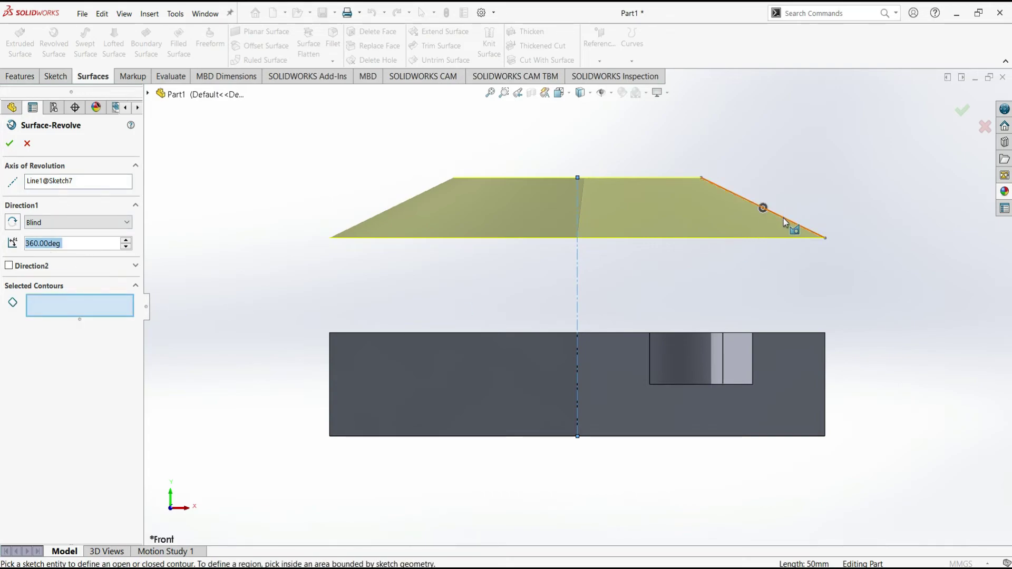
left_click(806, 229)
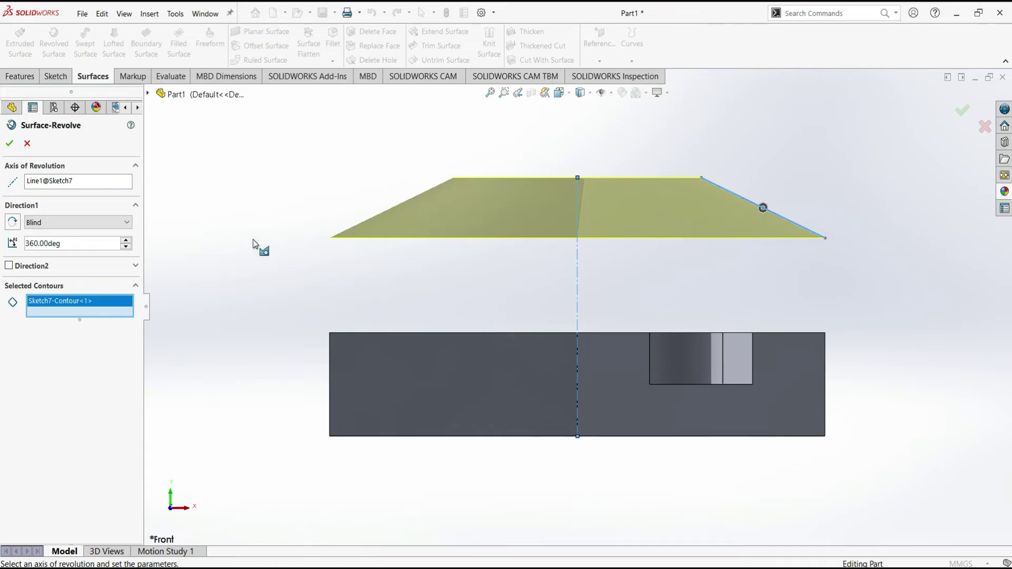
left_click(10, 144)
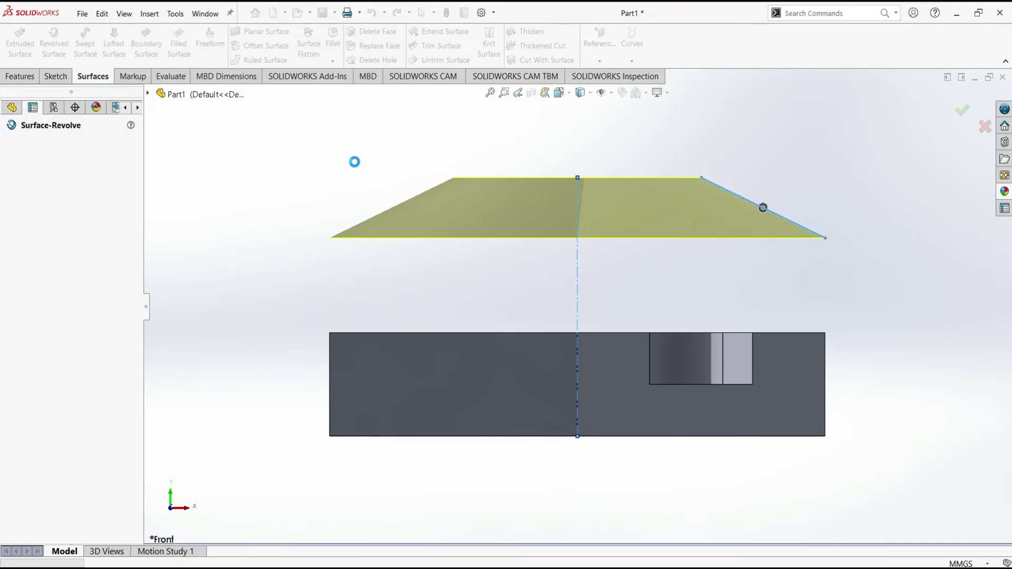
key("ctrl+7")
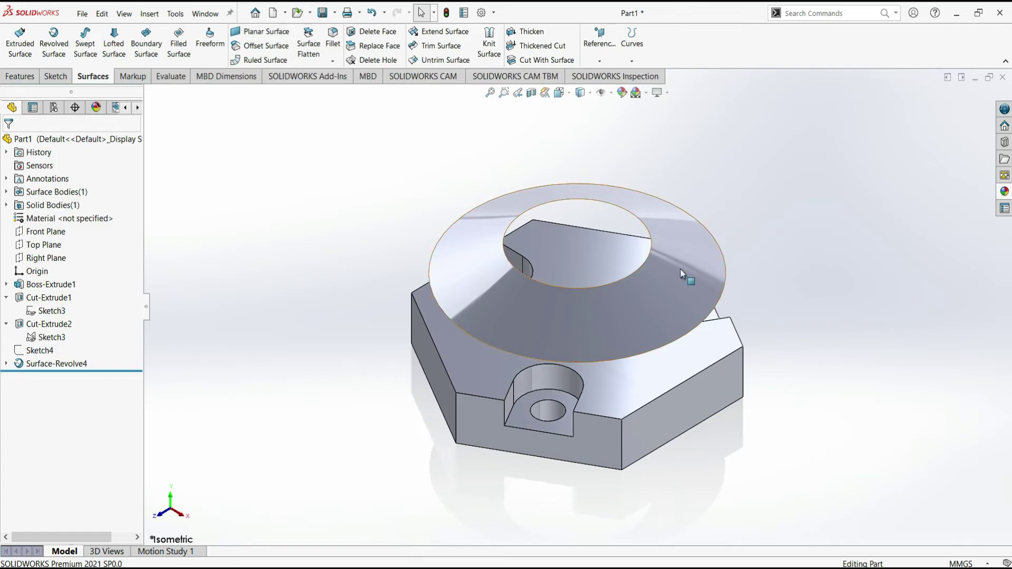
- Extrude Sketch4 with Up To Surface, ending at the conical Surface-Revolve4
left_click(6, 364)
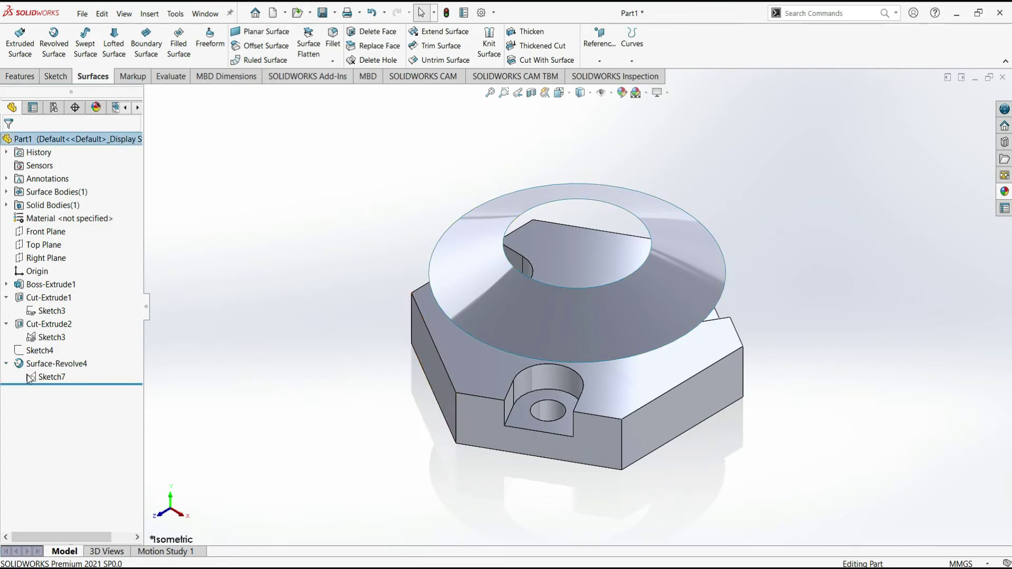
left_click(39, 350)
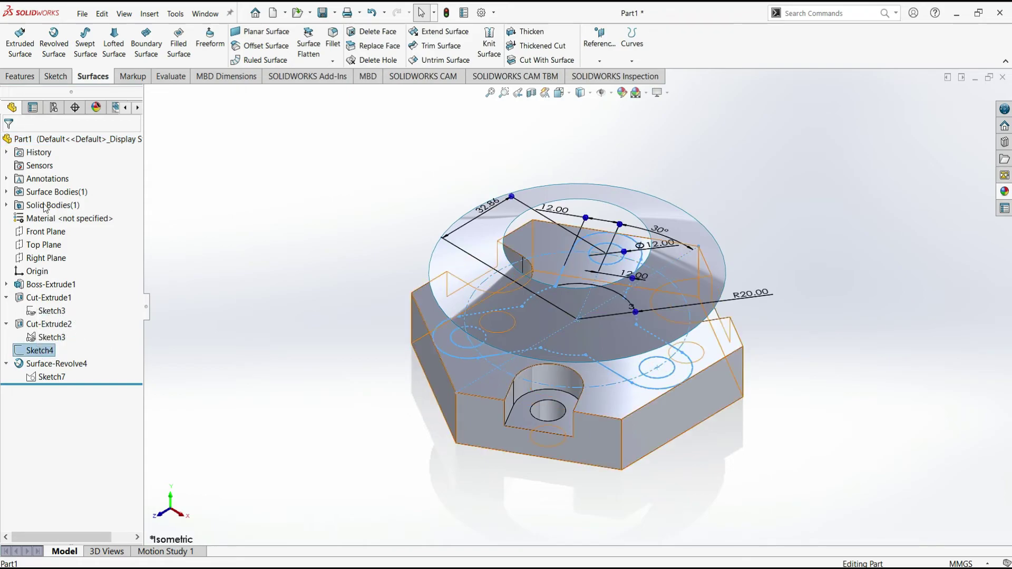
left_click(10, 76)
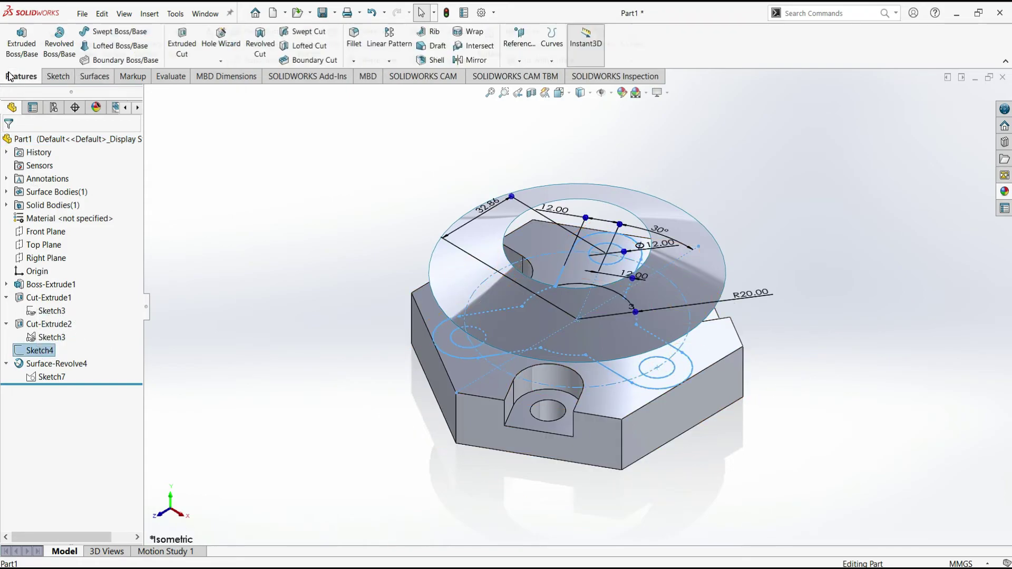
left_click(25, 48)
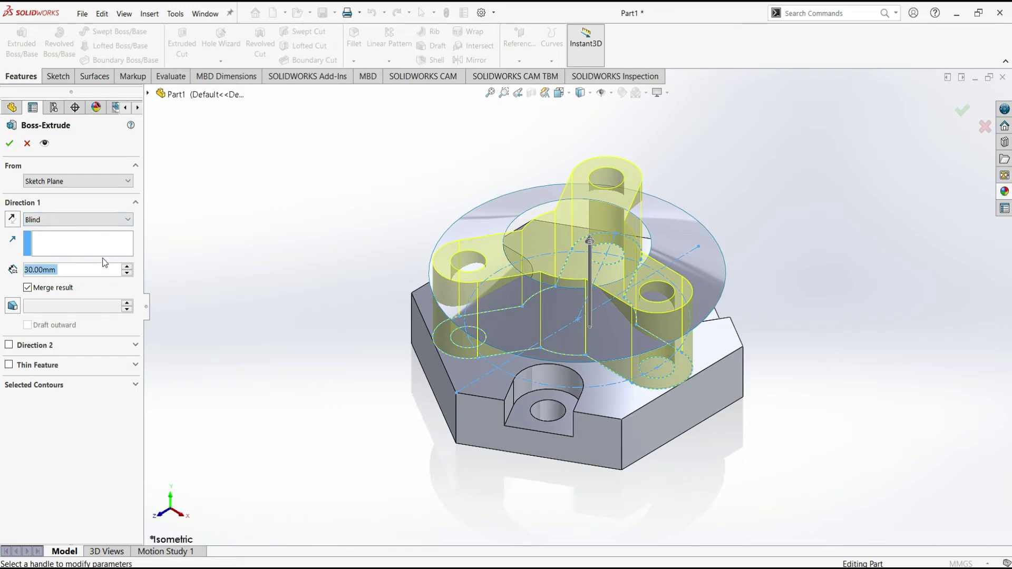
left_click(104, 220)
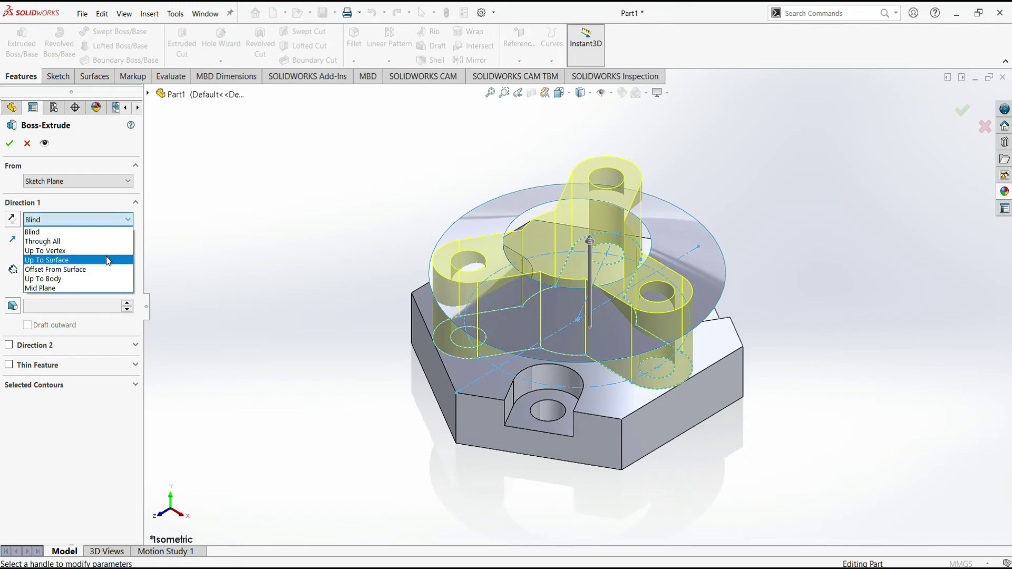
left_click(100, 260)
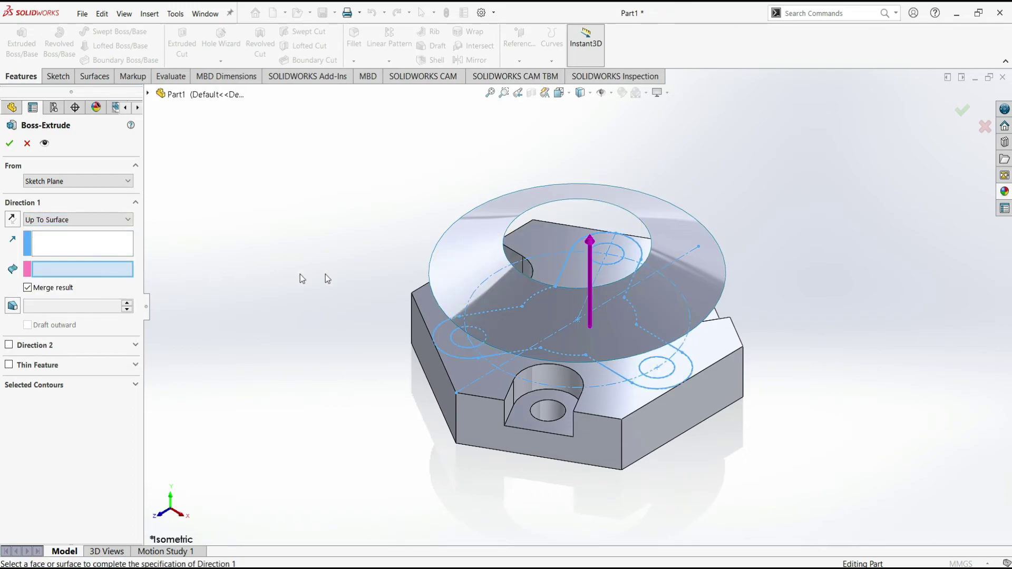
left_click(470, 277)
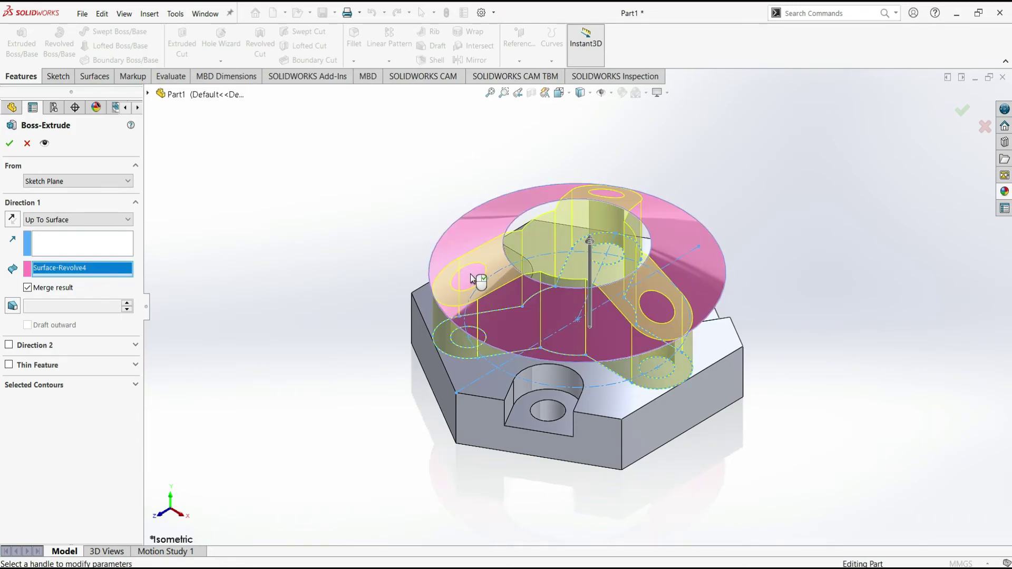
left_click(6, 148)
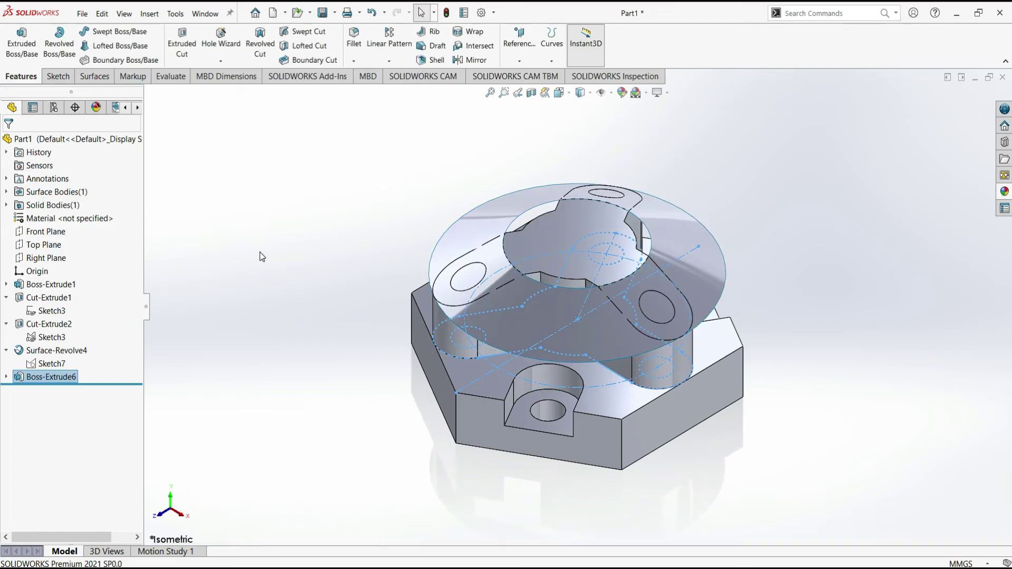
left_click(270, 257)
- Hide Surface-Revolve4, orbit the solid part, and switch to the Photos reference drawing
left_click(484, 224)
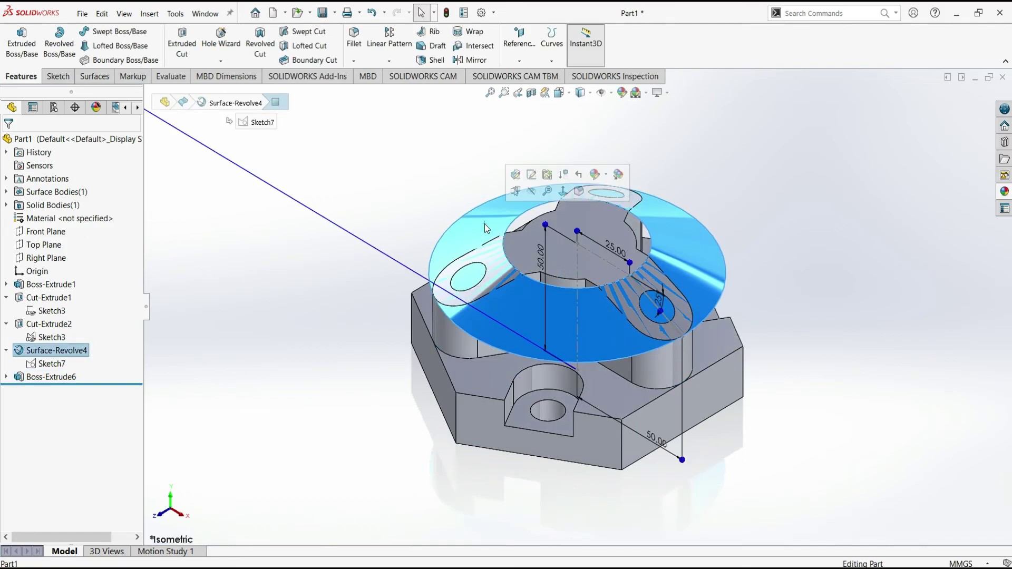
left_click(532, 191)
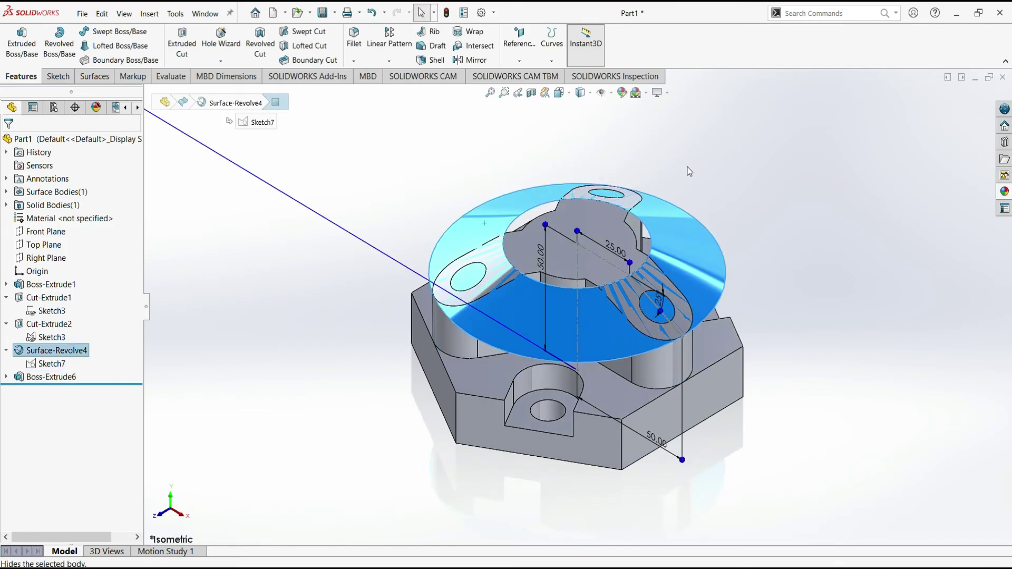
left_click(754, 152)
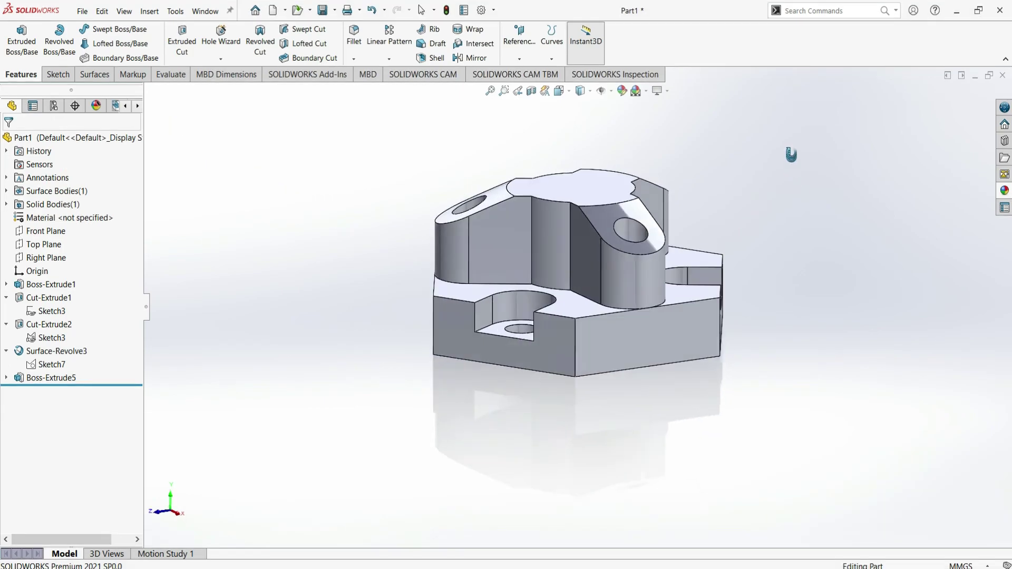
middle_click_drag(790, 153, 795, 129)
mouse_move(818, 248)
middle_mouse_down()
mouse_move(865, 357)
mouse_move(838, 446)
mouse_move(855, 334)
middle_mouse_up()
key("alt+Tab")
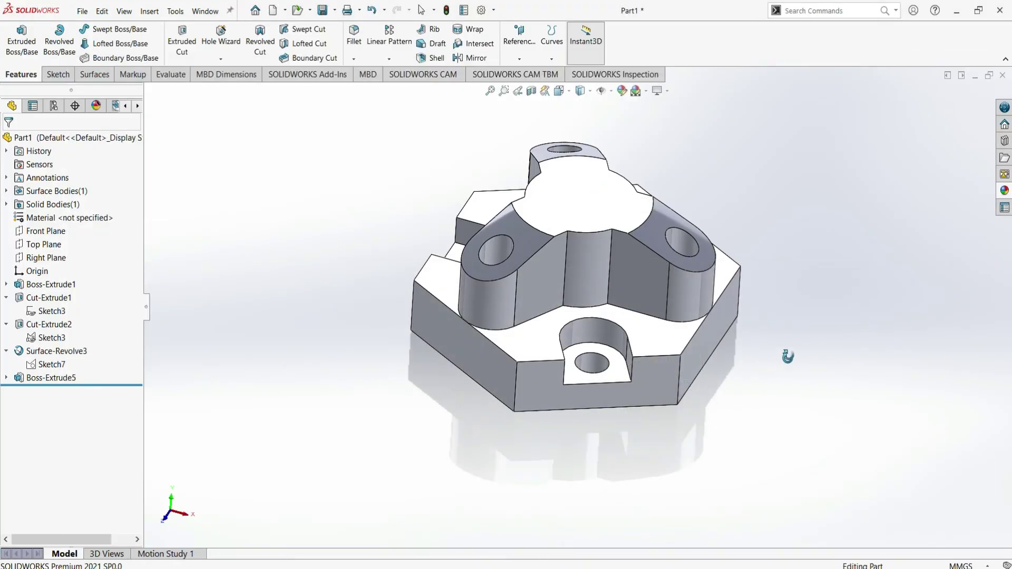
- Orbit the finished hexagonal part to inspect its underside
mouse_move(787, 356)
middle_mouse_down()
mouse_move(748, 384)
mouse_move(771, 464)
mouse_move(804, 479)
mouse_move(770, 492)
mouse_move(769, 377)
middle_mouse_up()
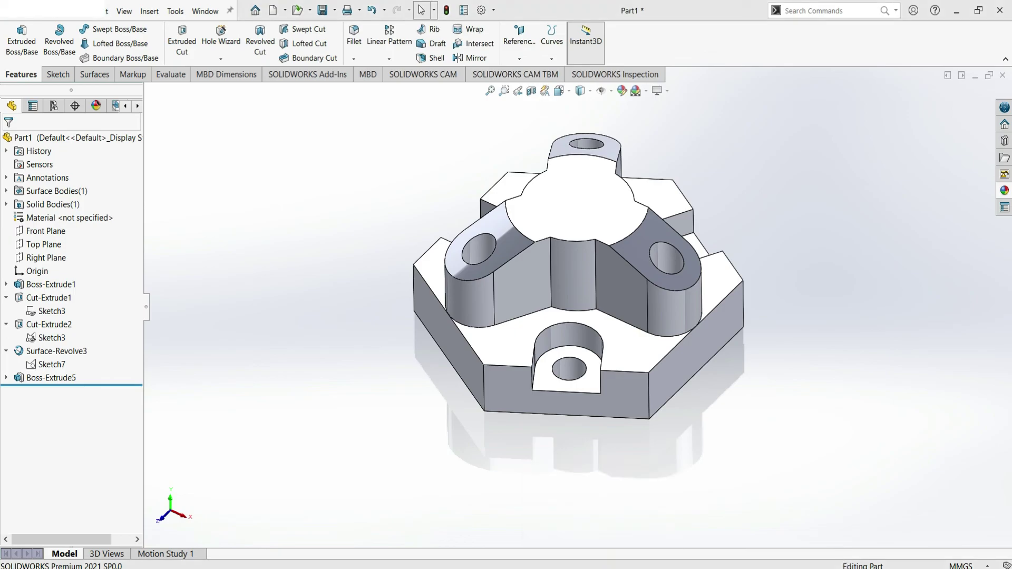
left_click(847, 568)
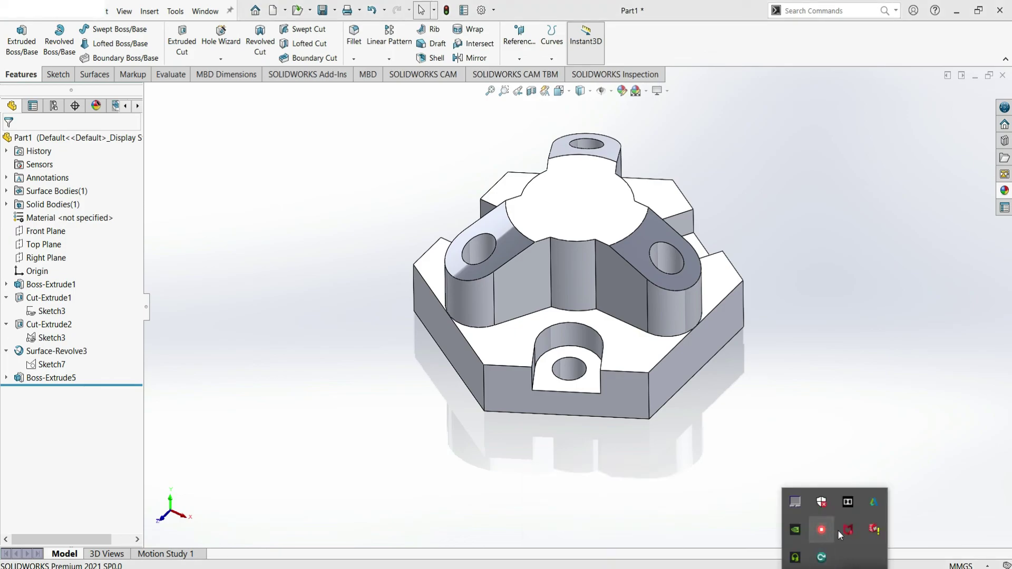